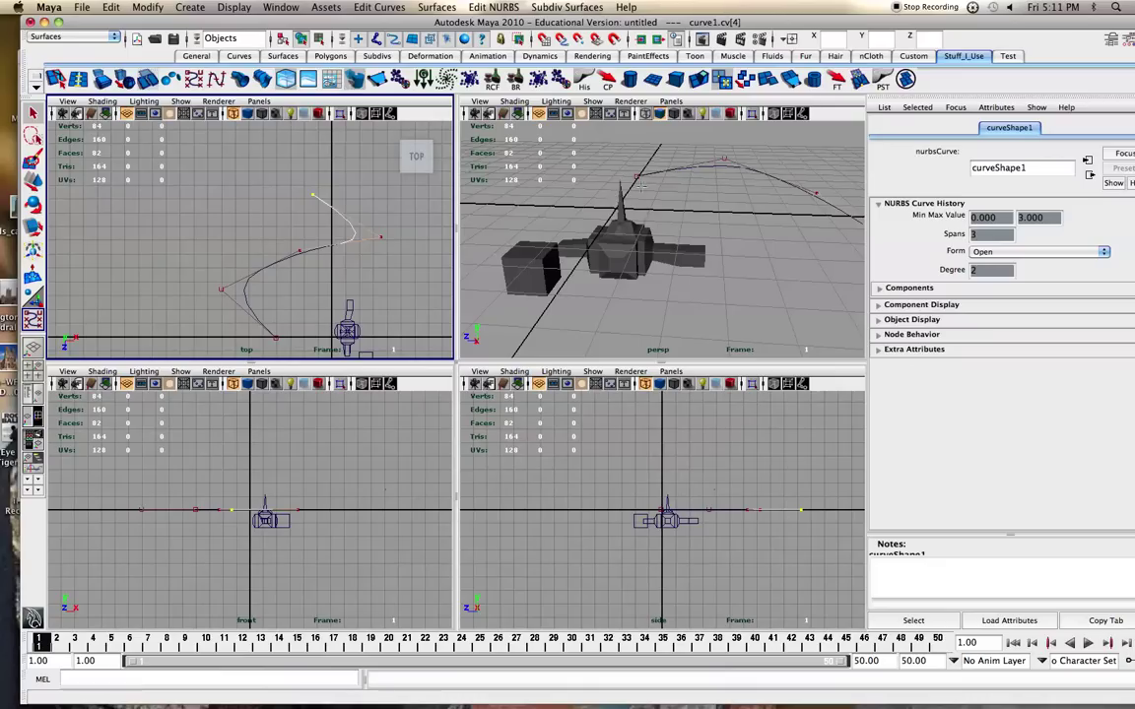
# Complete the wavy open CV curve drawn in the top view and make it ready to move.
pyautogui.scroll(3, 306, 246)
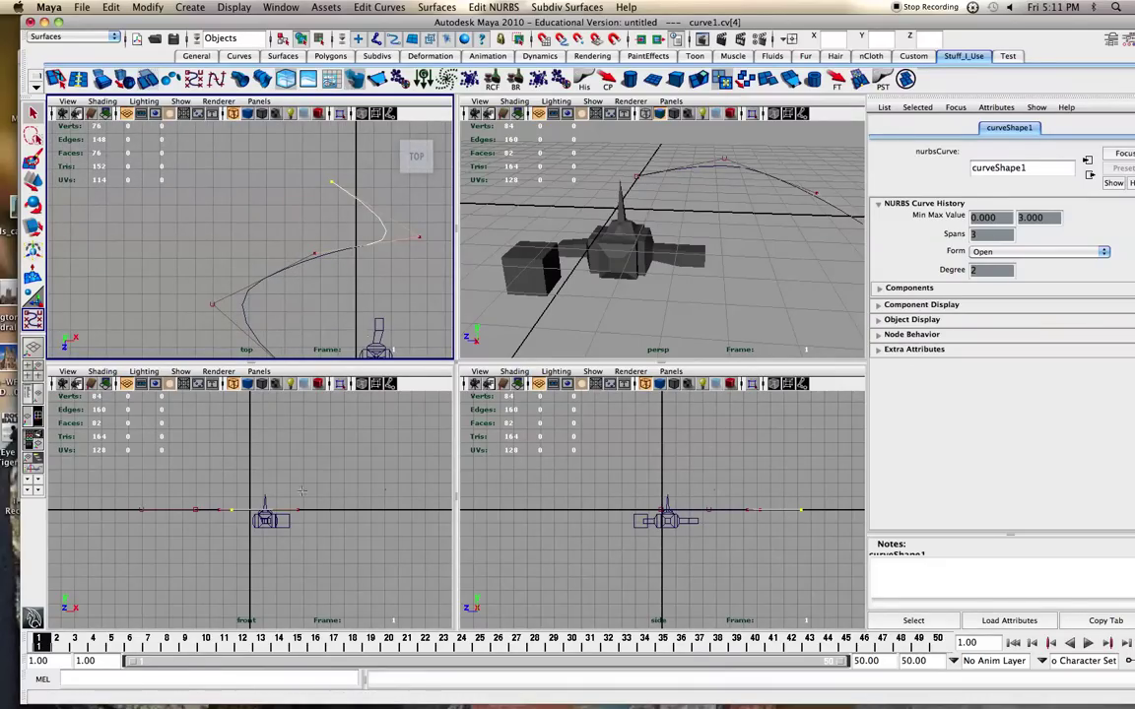
pyautogui.keyDown('alt'); pyautogui.moveTo(676, 313); pyautogui.dragTo(721, 222); pyautogui.keyUp('alt')
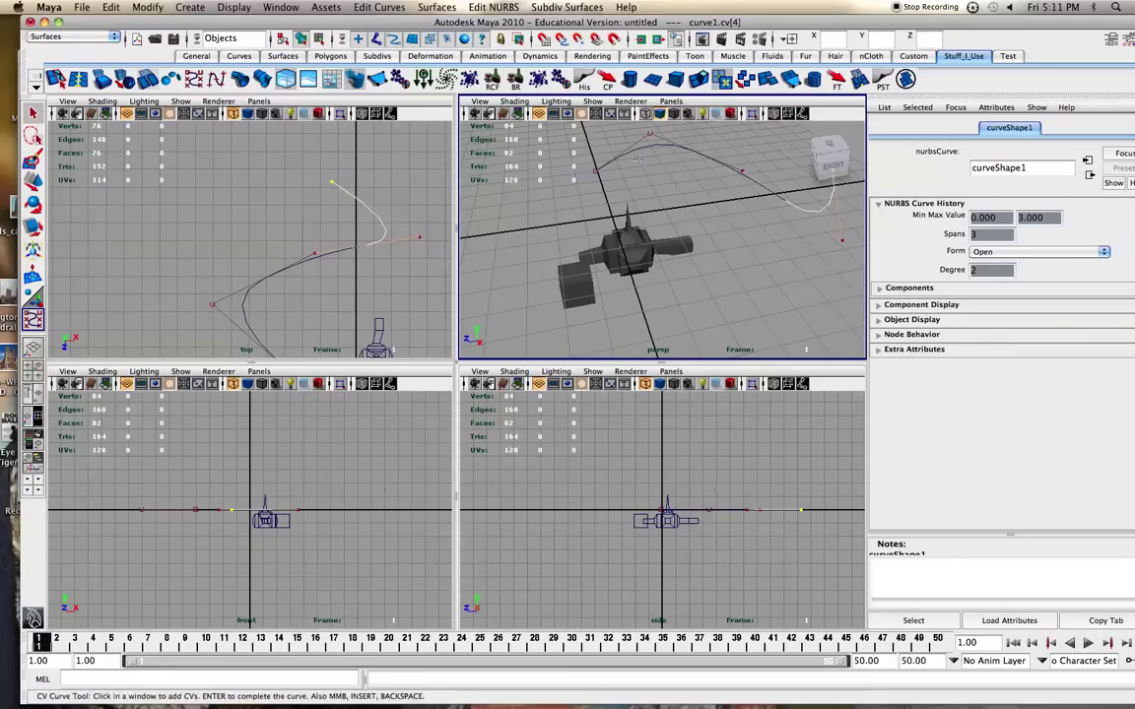
pyautogui.press('Return')
pyautogui.press('w')
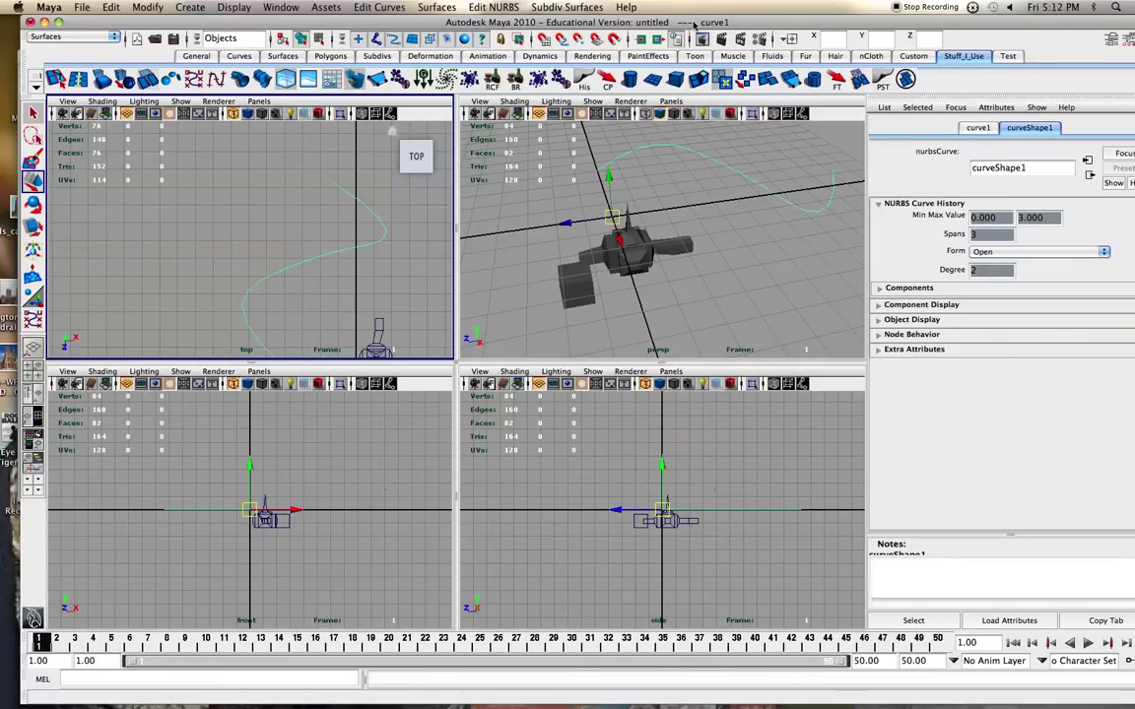
pyautogui.moveTo(622, 20); pyautogui.dragTo(547, 25)
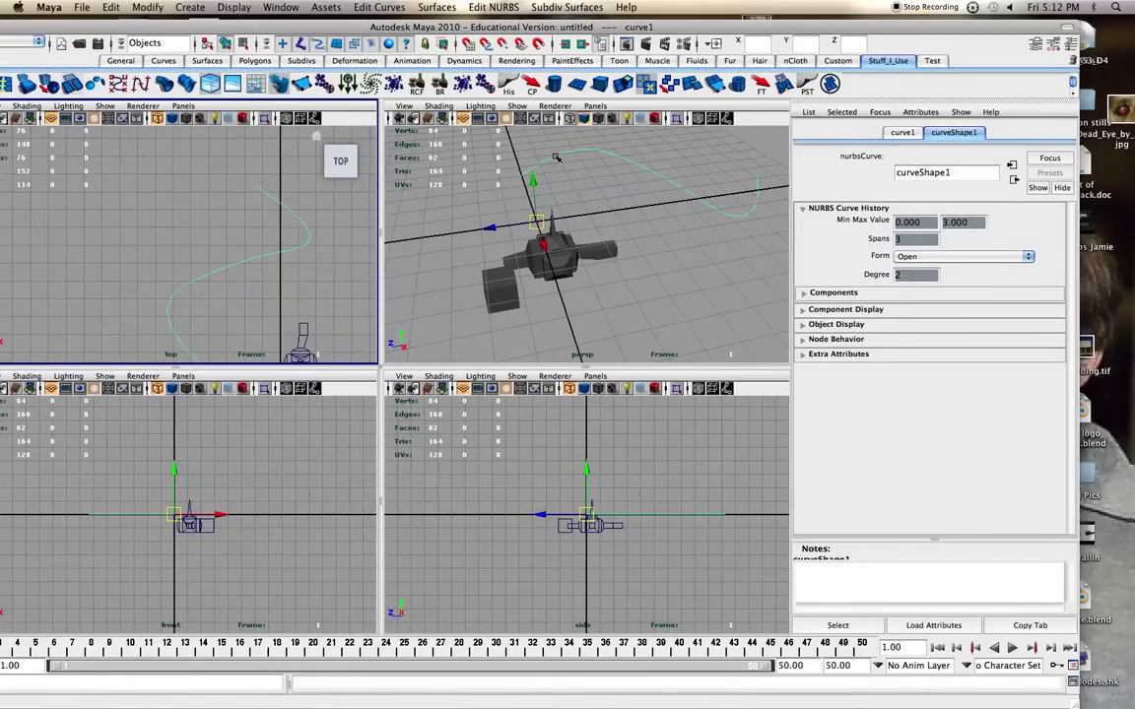
# Center the curve's pivot and rotate the curve about 4.3 degrees around Y.
pyautogui.click(557, 230)
pyautogui.press('e')
pyautogui.moveTo(561, 253); pyautogui.dragTo(529, 274)
pyautogui.click(532, 83)
pyautogui.moveTo(638, 212); pyautogui.dragTo(643, 212)
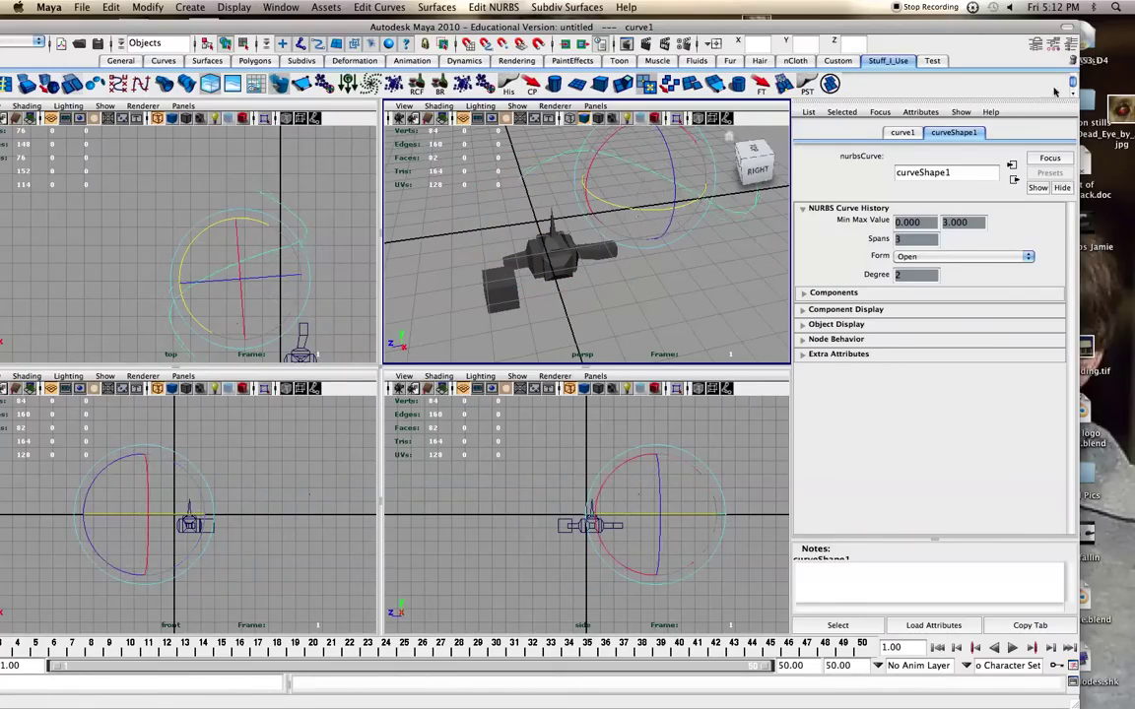
# Show the channel values and set the curve's Rotate Y to 0 and Rotate Z to 90.
pyautogui.click(1068, 45)
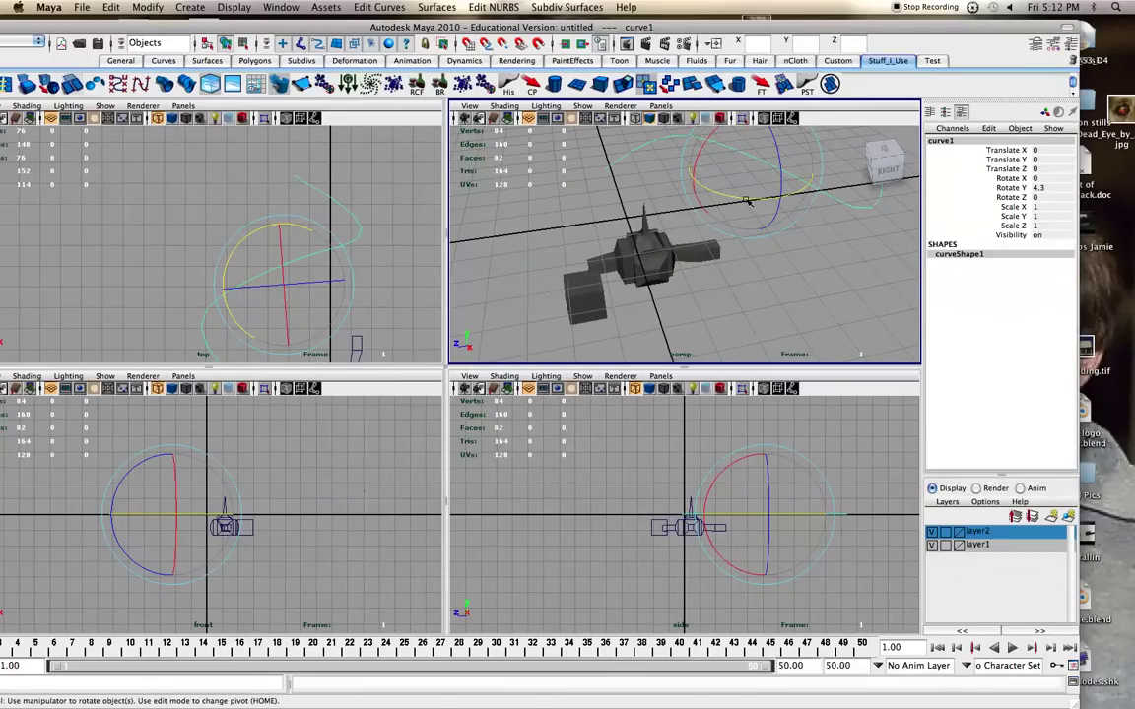
pyautogui.click(1046, 189)
pyautogui.press('Return')
pyautogui.moveTo(774, 153); pyautogui.dragTo(702, 165)
pyautogui.moveTo(774, 118); pyautogui.dragTo(773, 106)
pyautogui.click(1060, 198)
pyautogui.write('90')
pyautogui.press('Return')
# Duplicate the upright curve and move the copy to about -8.3 units in X.
pyautogui.moveTo(749, 226)
pyautogui.keyDown('alt'); pyautogui.mouseDown()
pyautogui.moveTo(783, 200)
pyautogui.moveTo(665, 231)
pyautogui.moveTo(746, 235)
pyautogui.mouseUp(); pyautogui.keyUp('alt')
pyautogui.click(799, 306)
pyautogui.keyDown('alt'); pyautogui.moveTo(800, 306); pyautogui.dragTo(647, 351); pyautogui.keyUp('alt')
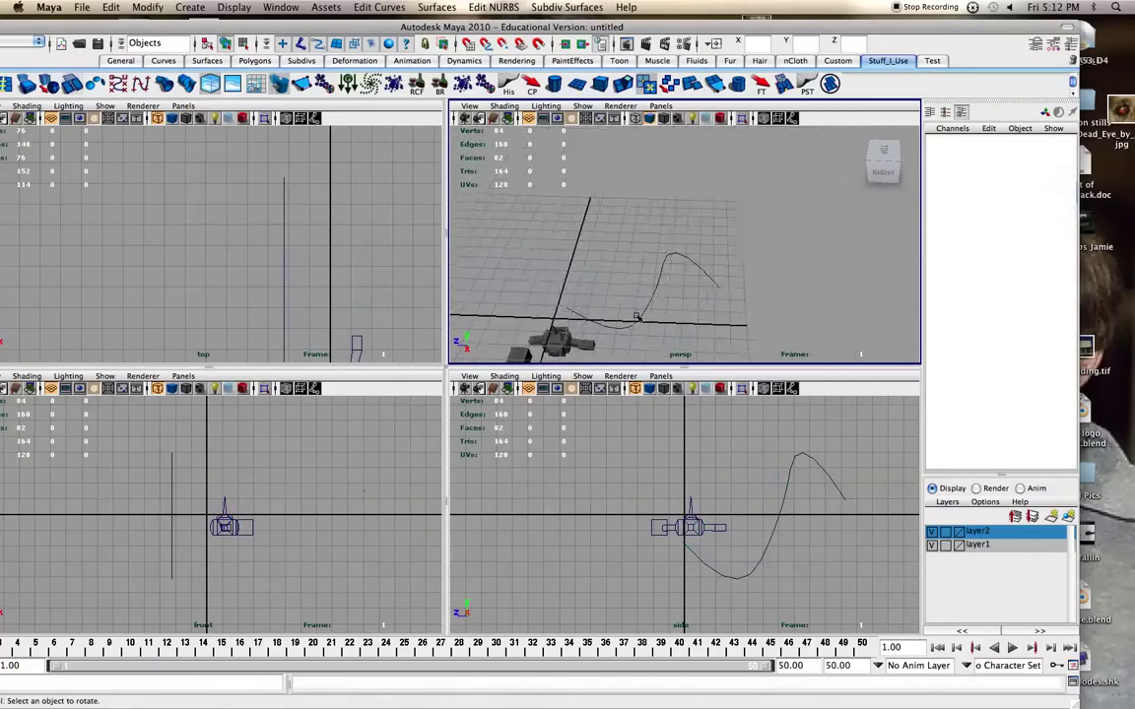
pyautogui.click(645, 312)
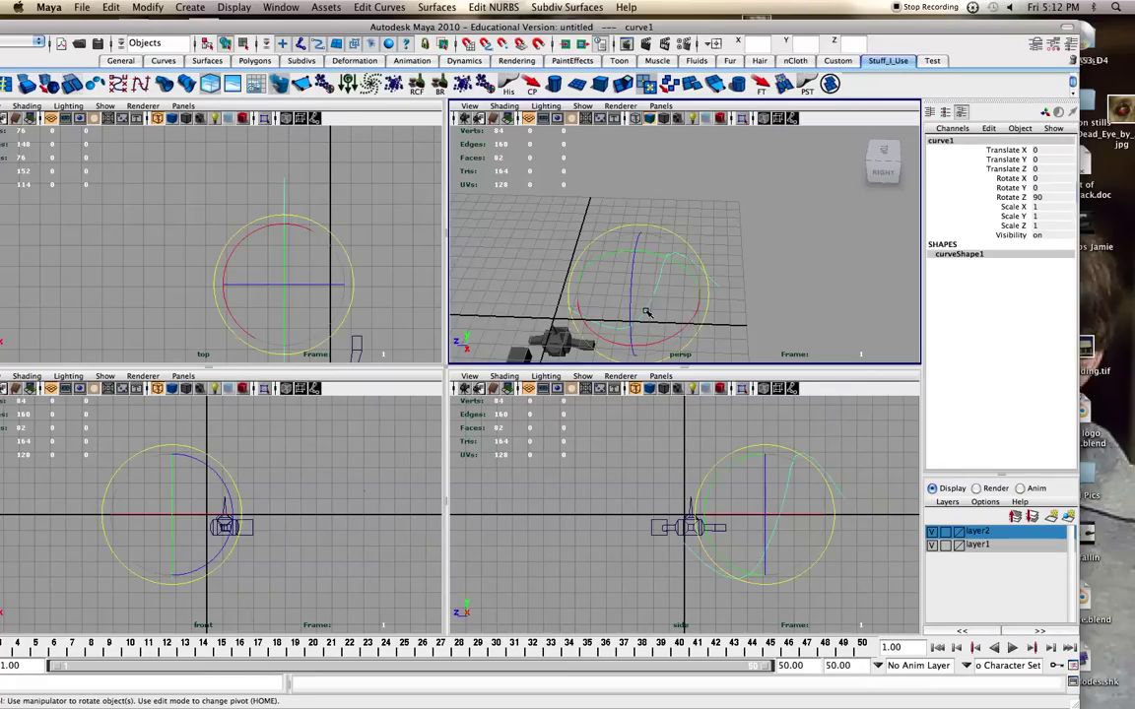
pyautogui.press('q')
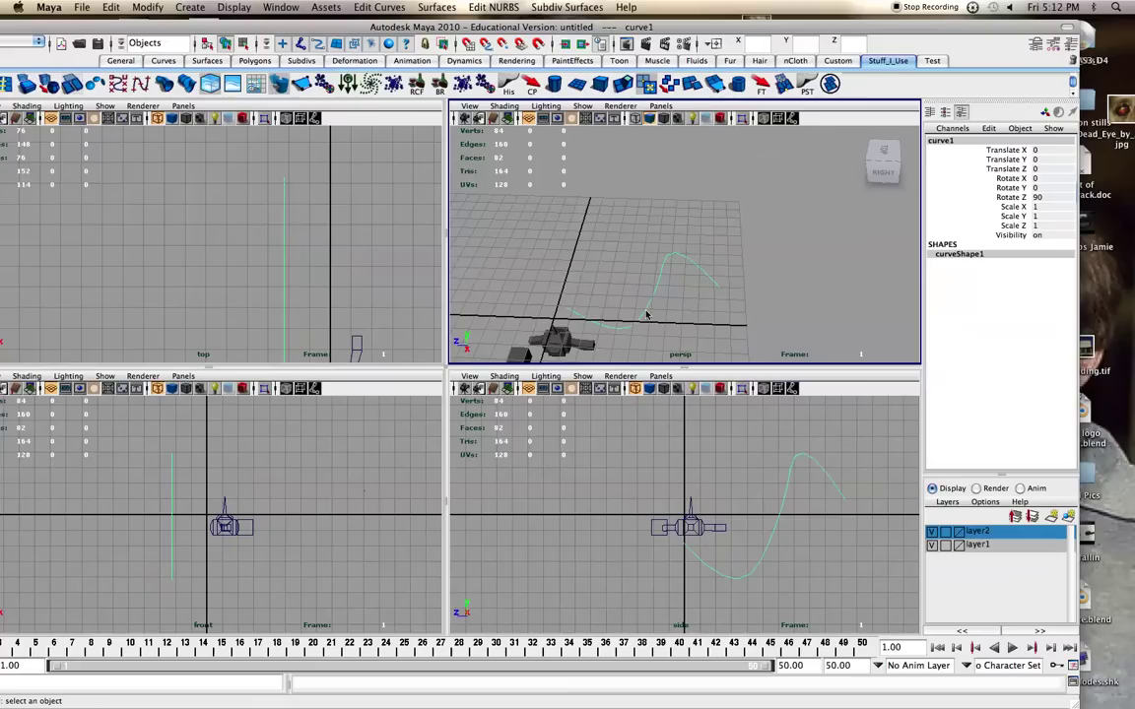
pyautogui.press('w')
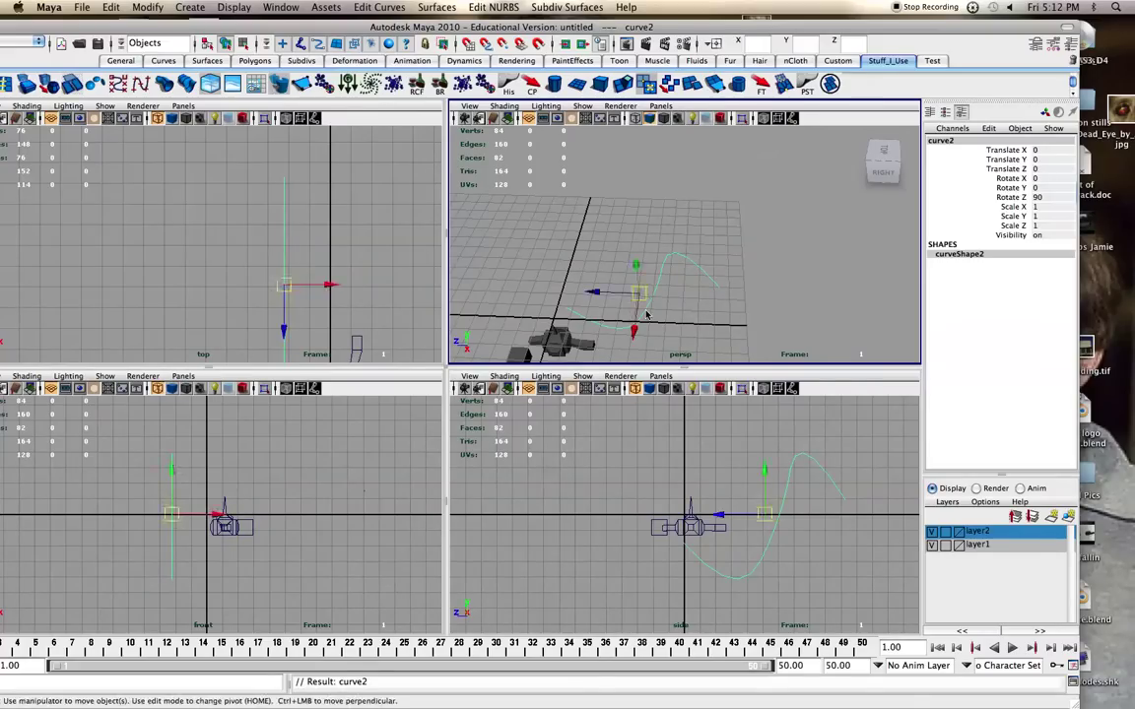
pyautogui.moveTo(634, 324); pyautogui.dragTo(646, 236)
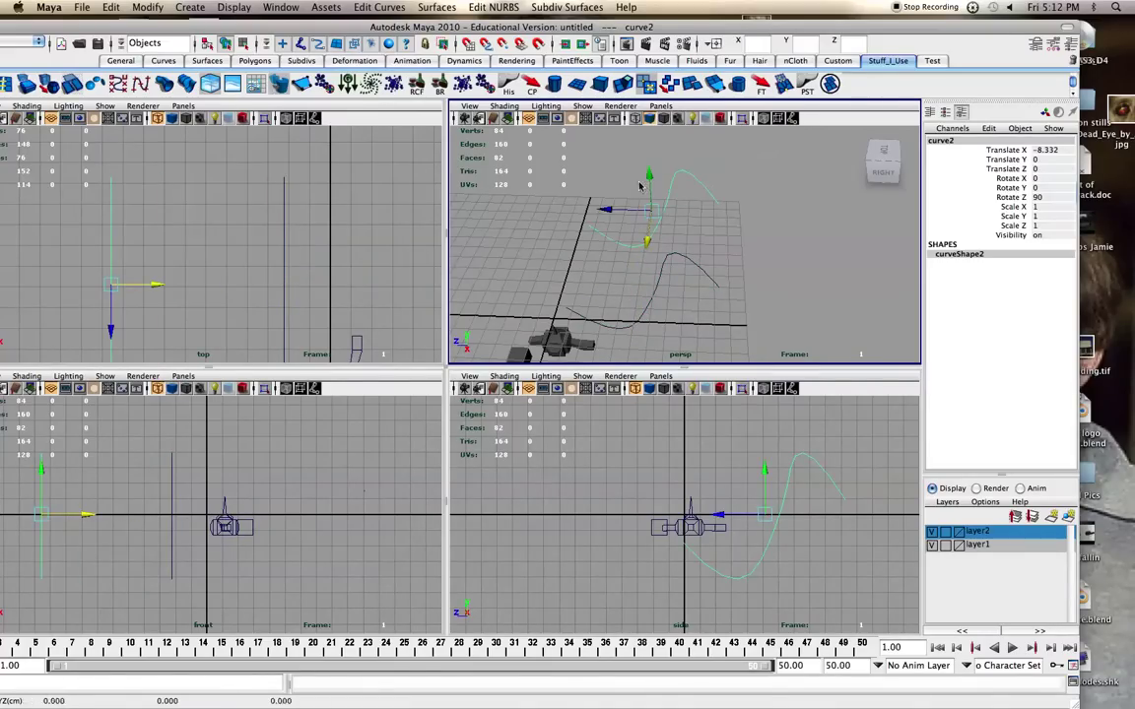
# Loft a surface between the original curve and its duplicate.
pyautogui.moveTo(545, 32); pyautogui.dragTo(629, 27)
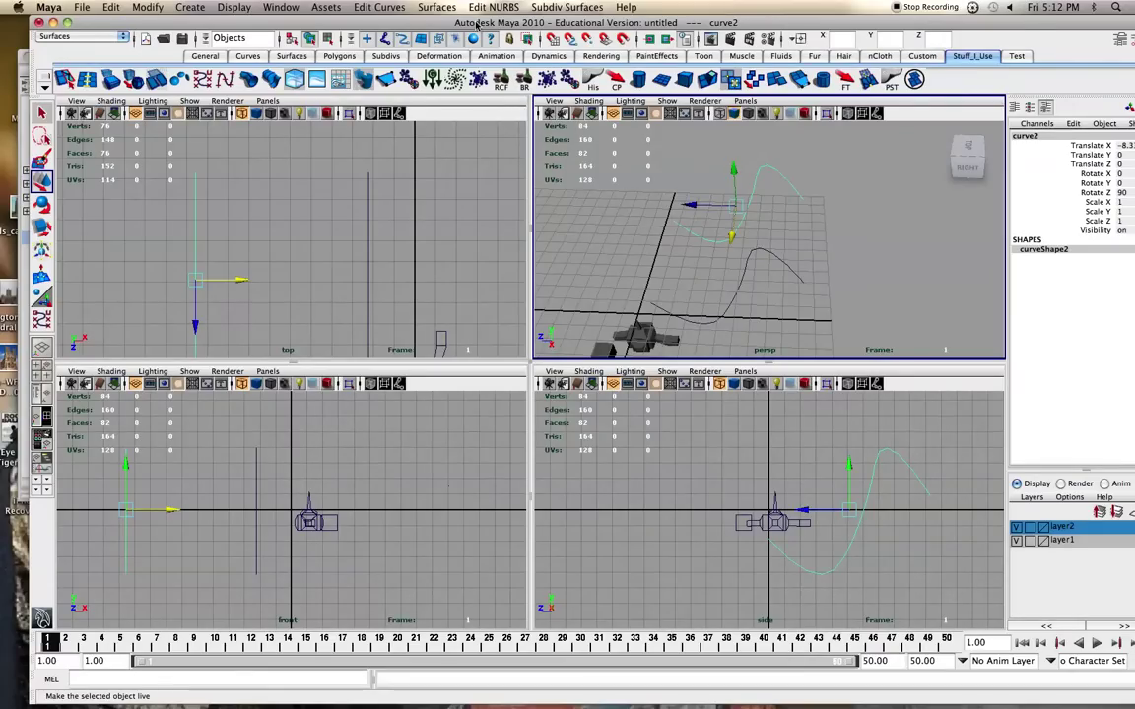
pyautogui.click(448, 8)
pyautogui.click(448, 8)
pyautogui.click(745, 264)
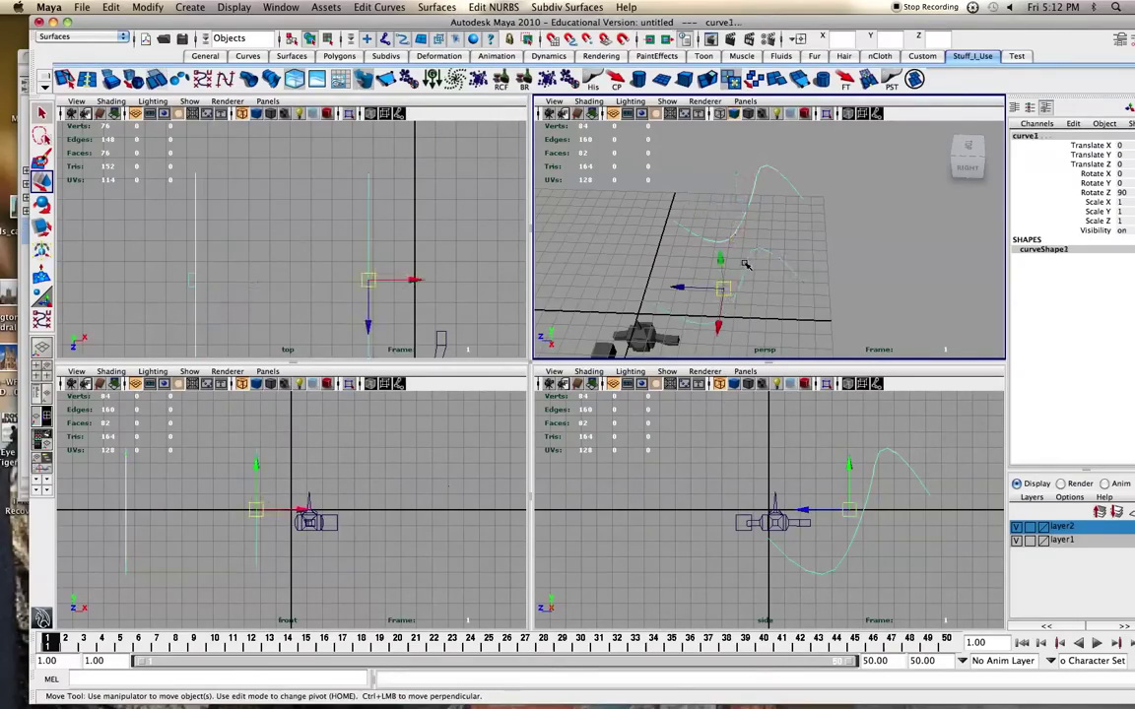
pyautogui.click(436, 7)
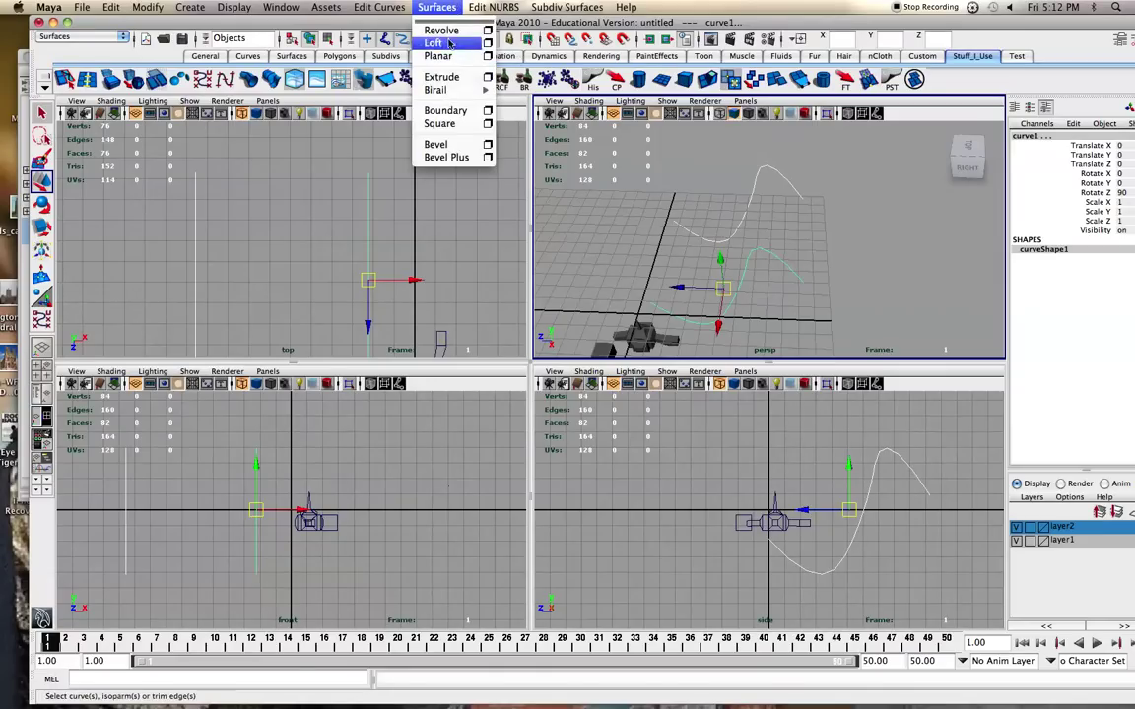
pyautogui.click(438, 43)
pyautogui.keyDown('alt'); pyautogui.moveTo(626, 201); pyautogui.dragTo(569, 193); pyautogui.keyUp('alt')
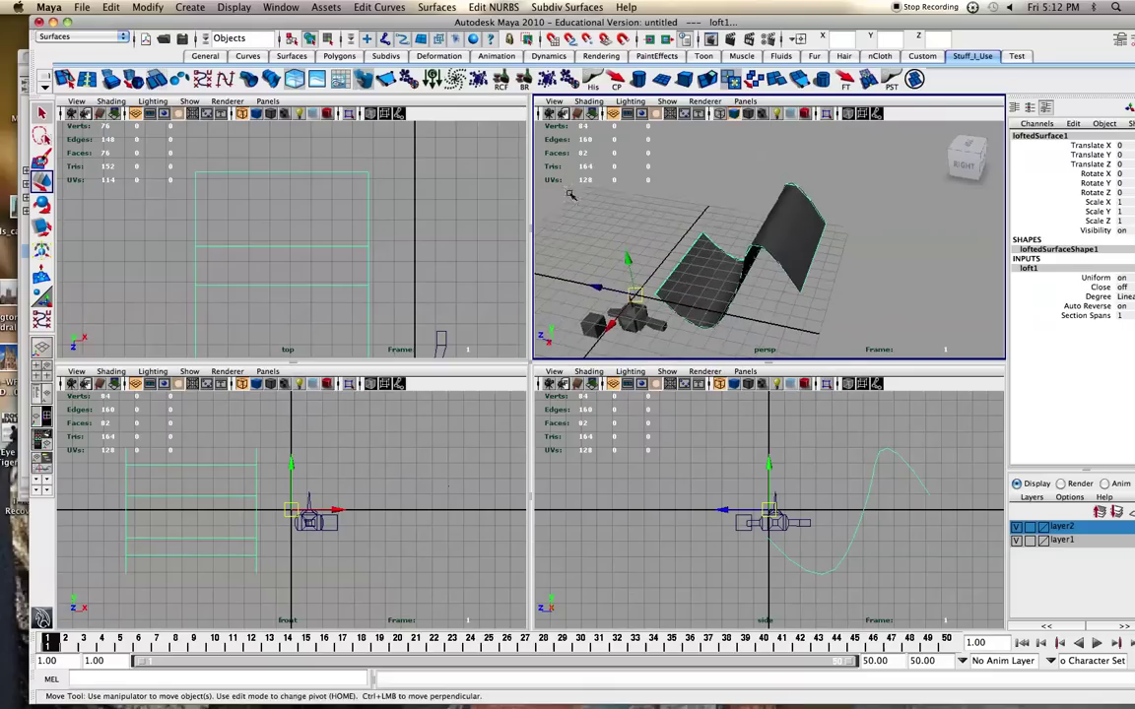
# Center the lofted surface's pivot and move the surface up and away from its source curves.
pyautogui.click(613, 81)
pyautogui.keyDown('alt'); pyautogui.moveTo(690, 295); pyautogui.dragTo(690, 207); pyautogui.keyUp('alt')
pyautogui.click(683, 199)
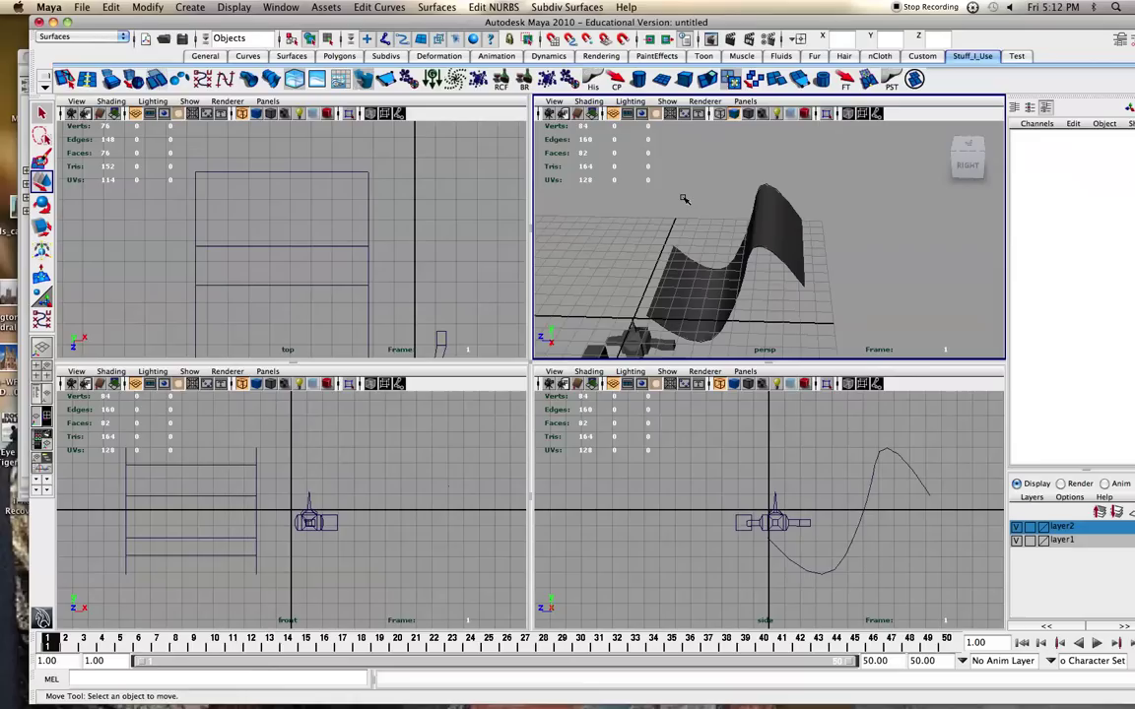
pyautogui.click(709, 288)
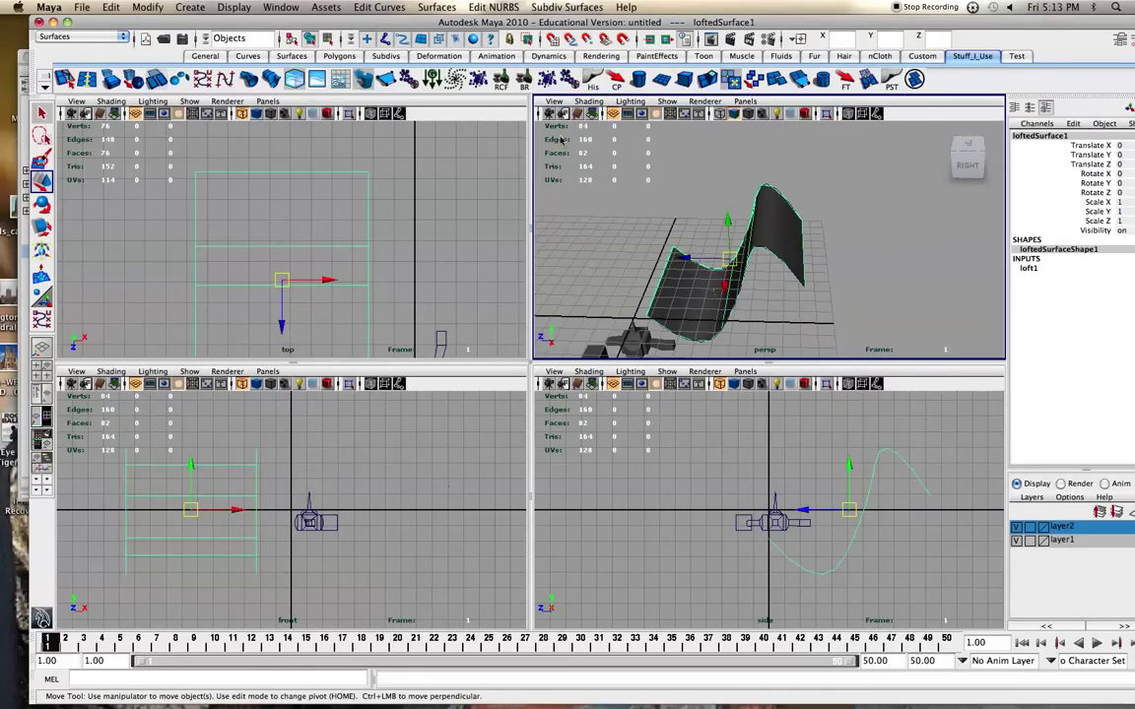
pyautogui.click(493, 7)
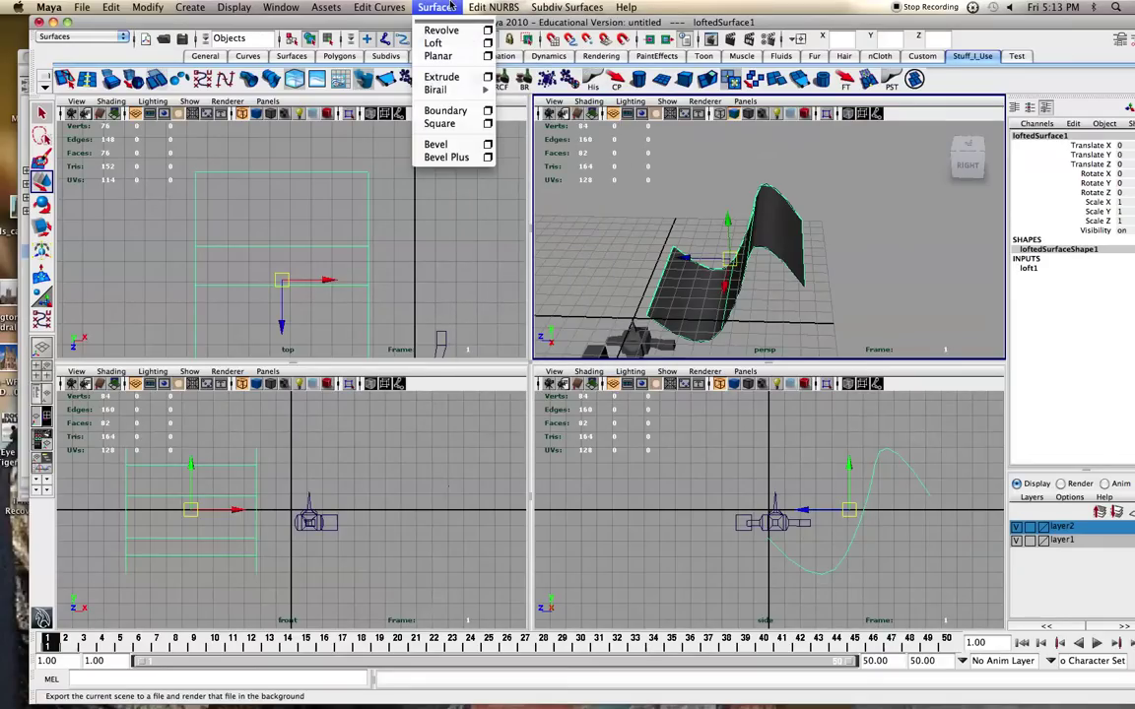
pyautogui.click(451, 7)
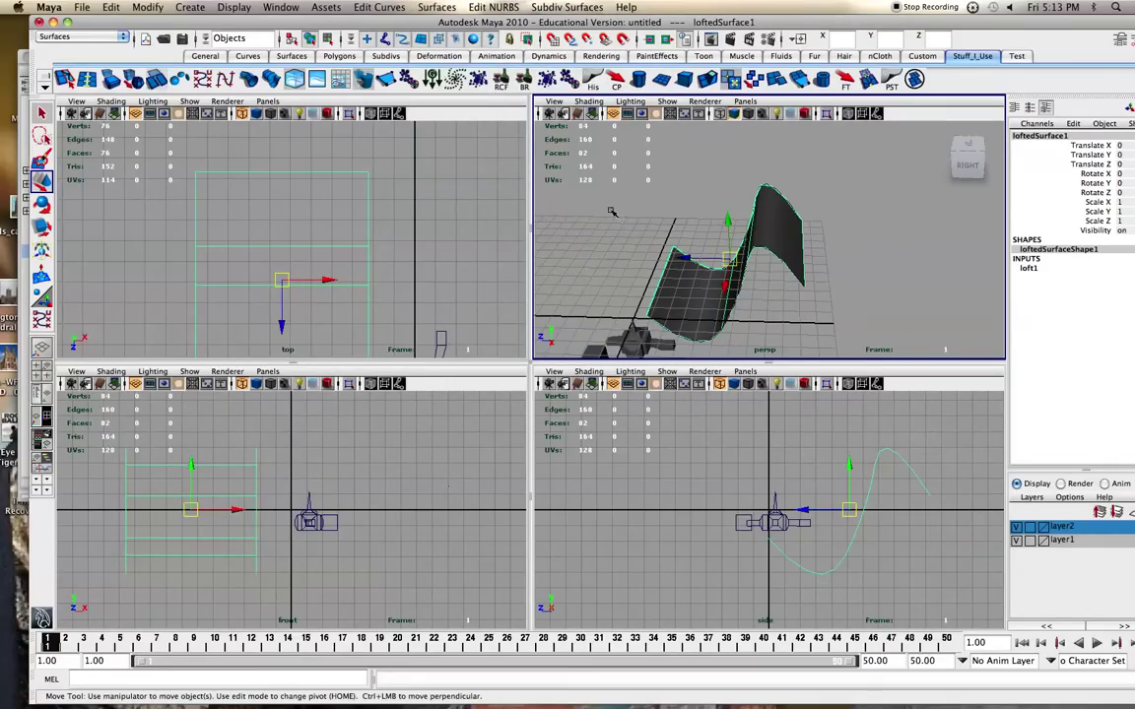
pyautogui.scroll(-2, 618, 214)
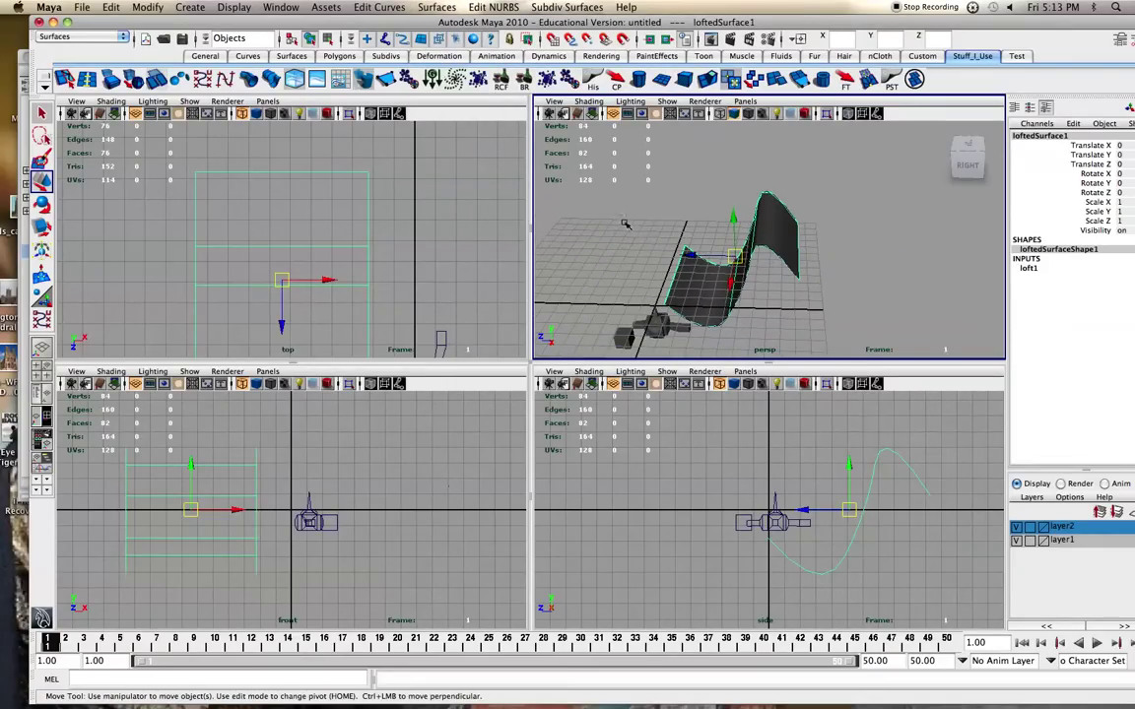
pyautogui.moveTo(687, 253)
pyautogui.mouseDown()
pyautogui.moveTo(672, 228)
pyautogui.moveTo(679, 208)
pyautogui.moveTo(749, 189)
pyautogui.moveTo(600, 185)
pyautogui.moveTo(641, 204)
pyautogui.moveTo(690, 287)
pyautogui.moveTo(696, 213)
pyautogui.moveTo(689, 228)
pyautogui.mouseUp()
# Display the original curve's control vertices and raise the vertex above its crest to reshape the loft.
pyautogui.click(759, 250)
pyautogui.moveTo(759, 250); pyautogui.dragTo(662, 225, button='right')
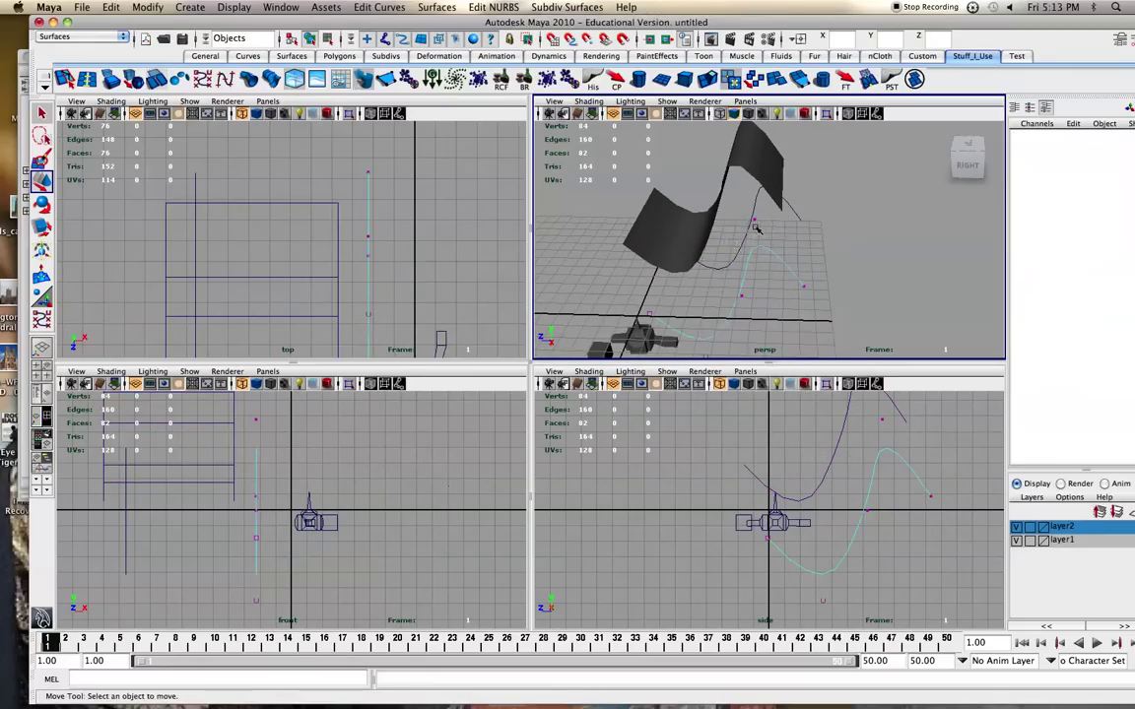
pyautogui.click(756, 224)
pyautogui.moveTo(756, 224); pyautogui.dragTo(753, 148)
# Display the duplicate curve's control vertices and pull its far end vertex outward to lengthen that end.
pyautogui.press('F8')
pyautogui.moveTo(796, 209); pyautogui.dragTo(754, 209, button='right')
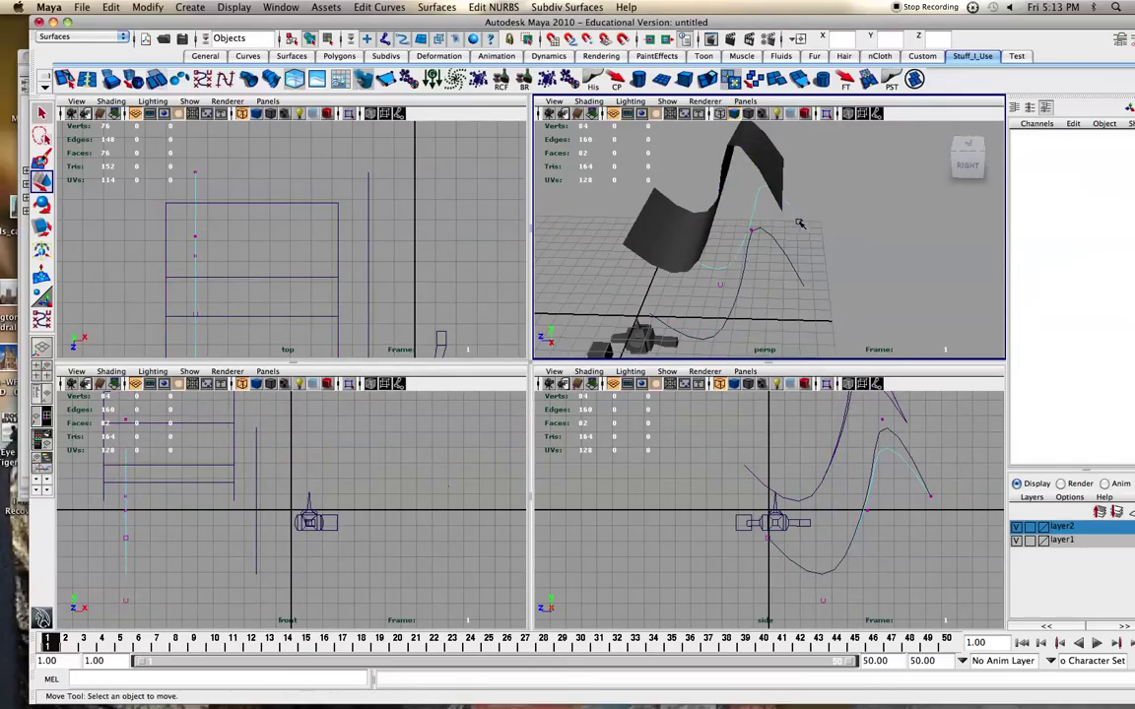
pyautogui.click(798, 224)
pyautogui.moveTo(798, 224); pyautogui.dragTo(798, 223)
# Return to object selection and delete the lofted surface and both source curves.
pyautogui.moveTo(790, 157); pyautogui.dragTo(829, 144, button='right')
pyautogui.click(794, 161)
pyautogui.press('Delete')
pyautogui.click(780, 232)
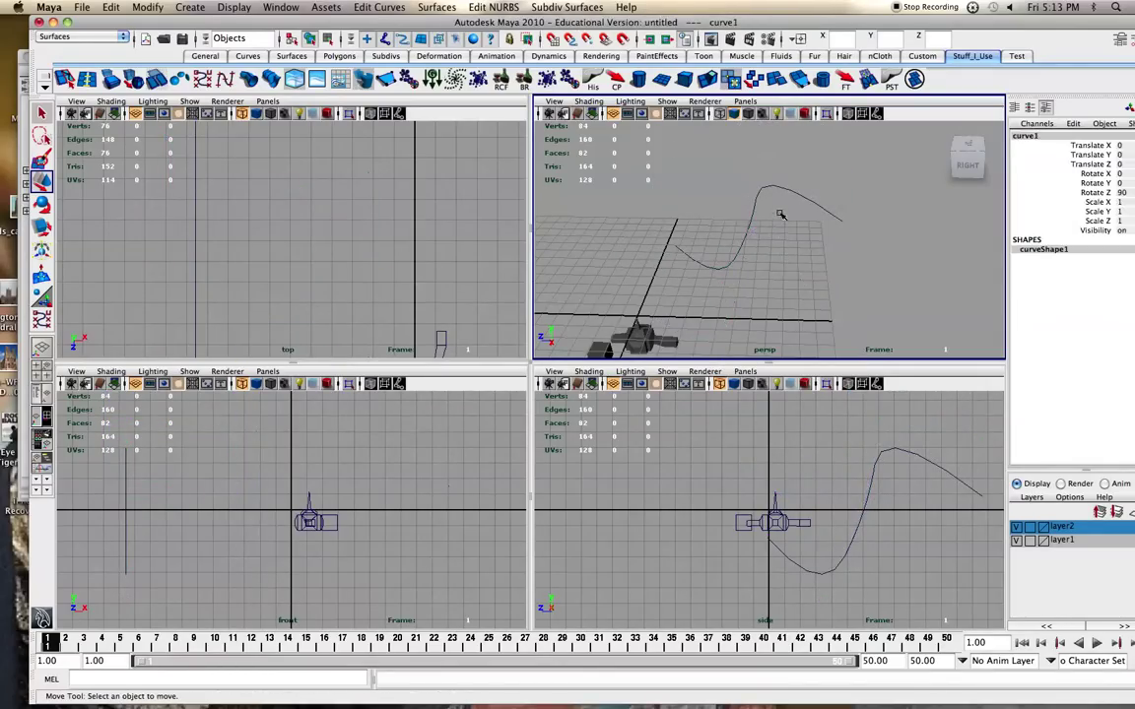
pyautogui.press('Delete')
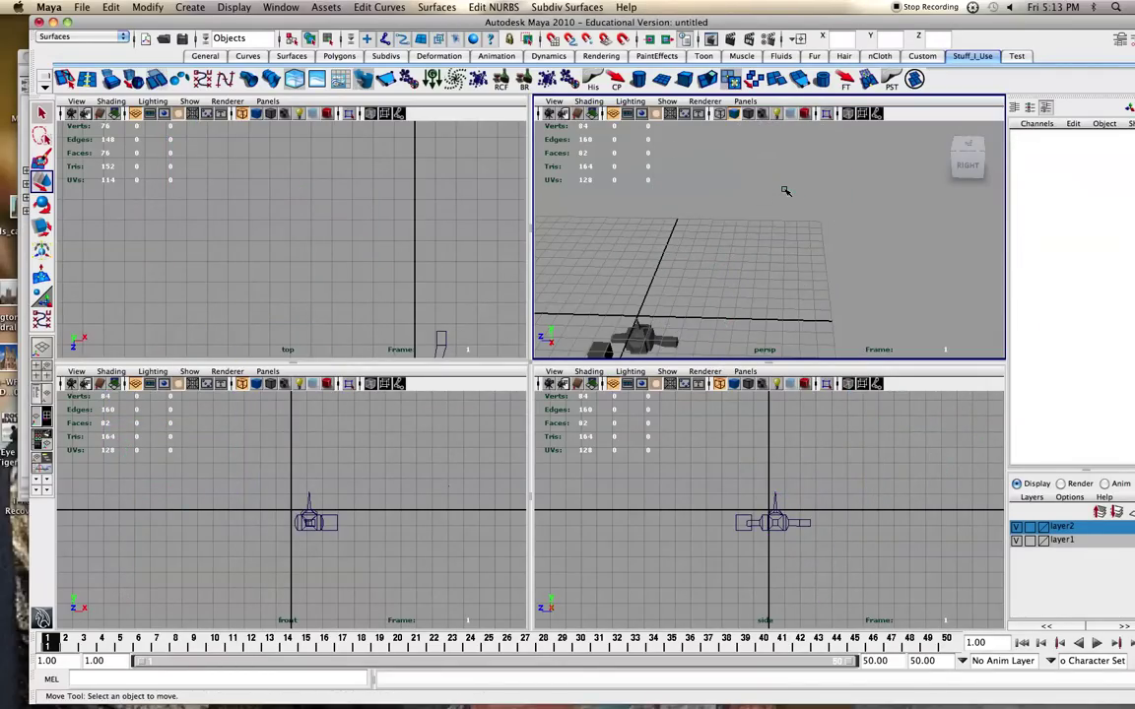
# Draw an open CV curve in the top view as a vase-like profile that folds back over its rim.
pyautogui.scroll(-5, 346, 255)
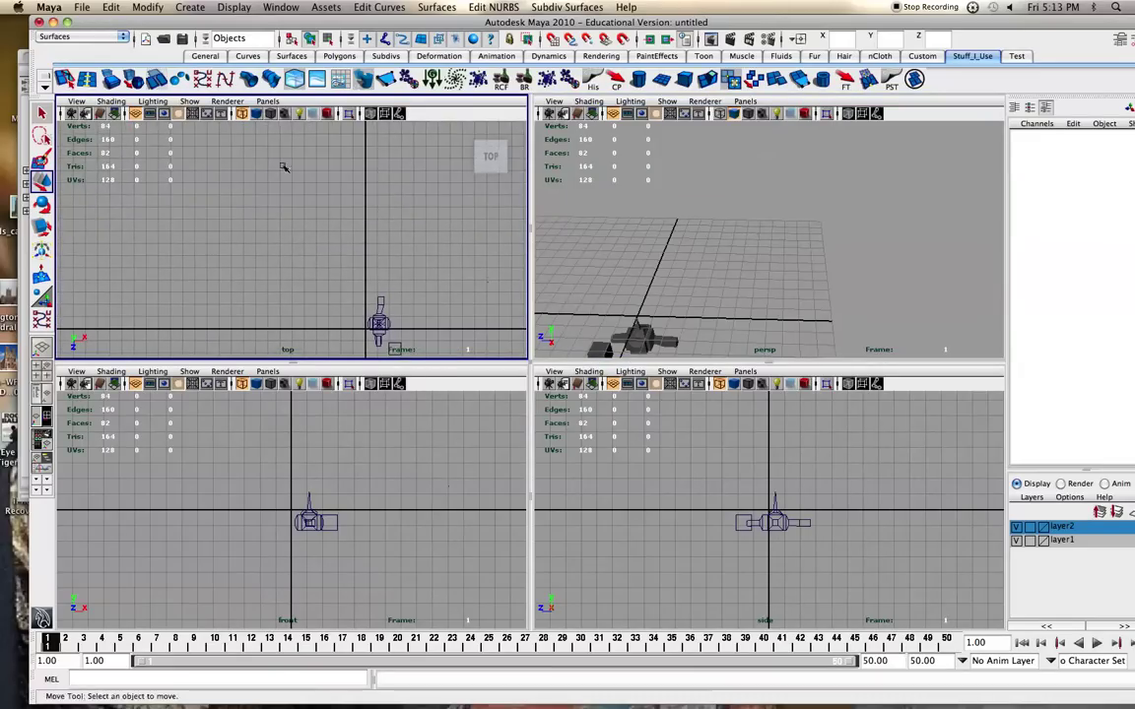
pyautogui.click(185, 6)
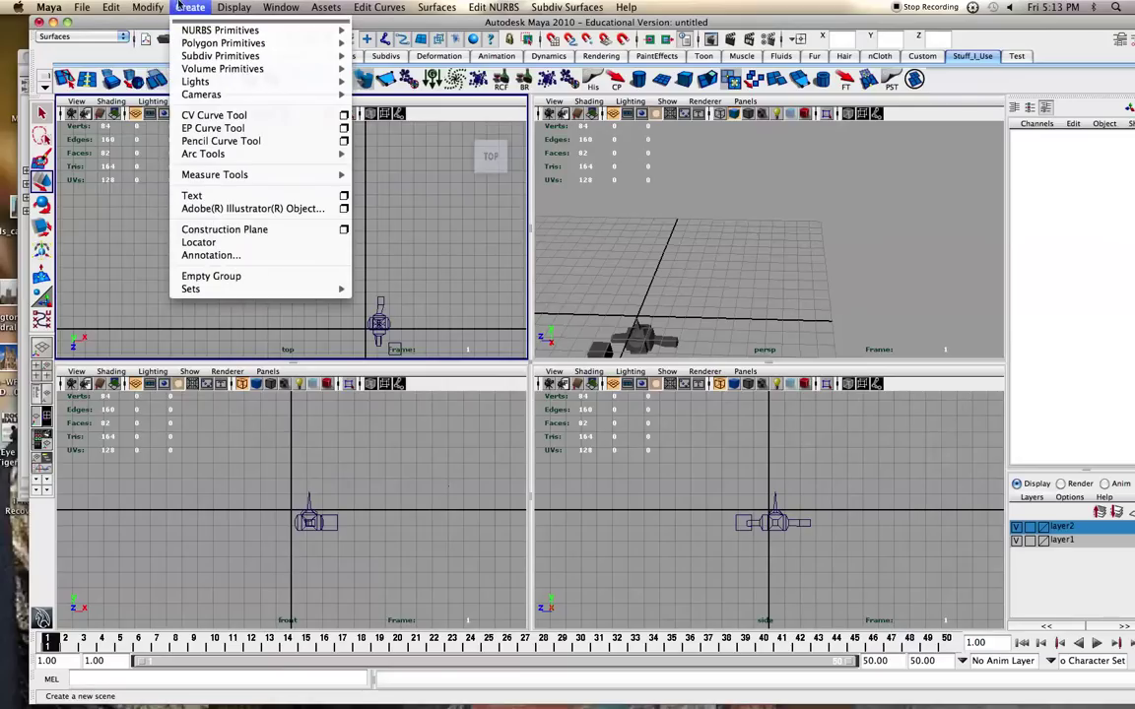
pyautogui.click(214, 115)
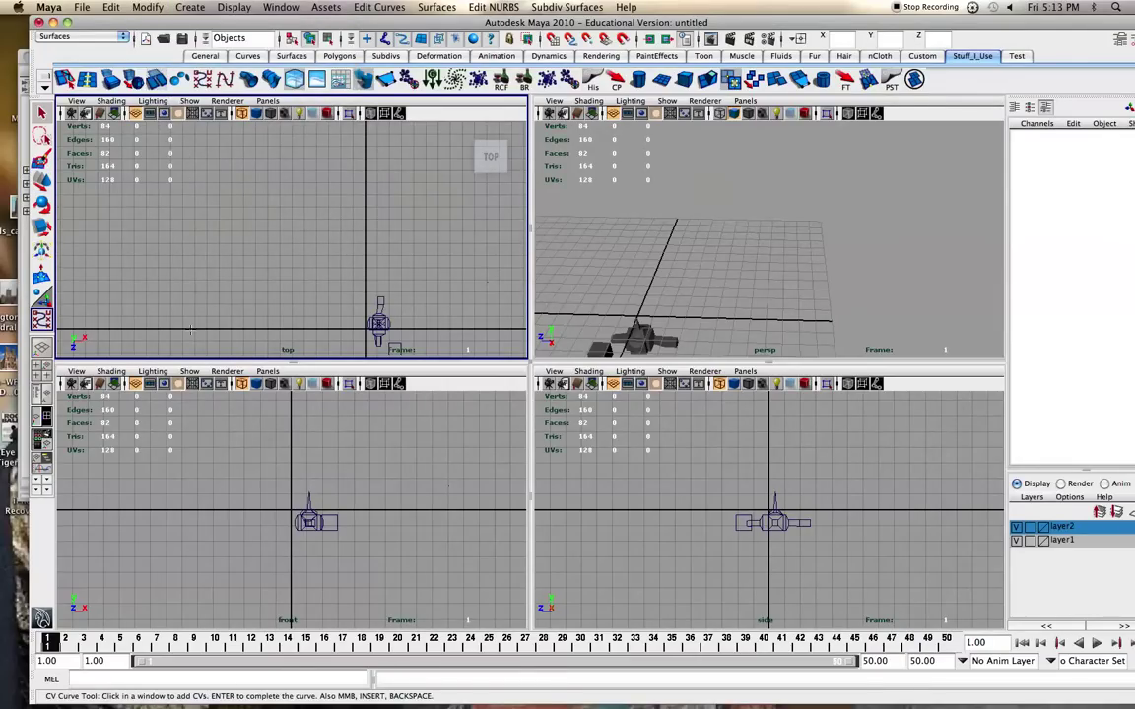
pyautogui.click(191, 330)
pyautogui.click(208, 305)
pyautogui.click(202, 247)
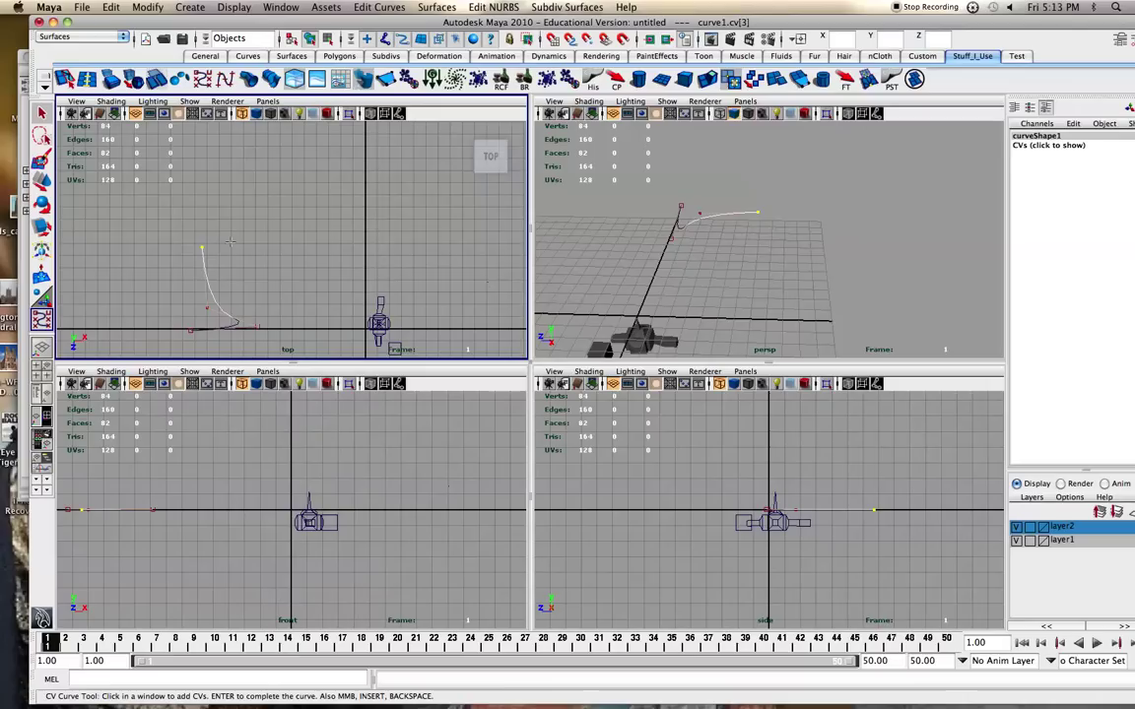
pyautogui.click(241, 206)
pyautogui.click(239, 162)
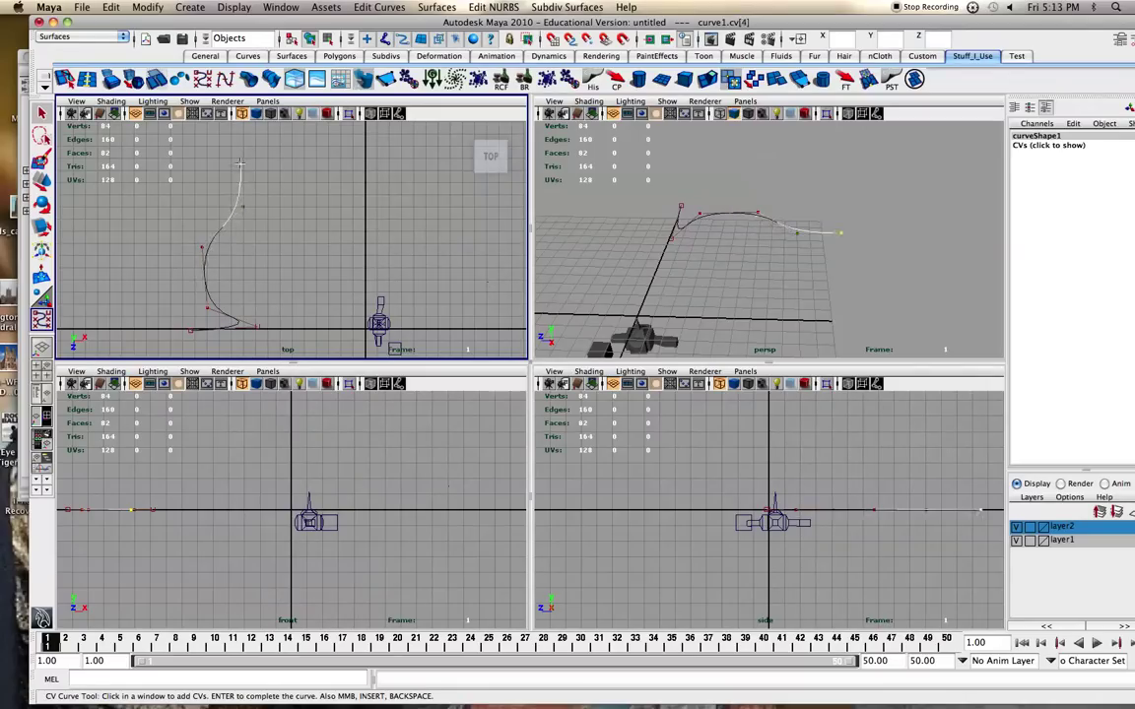
pyautogui.click(228, 174)
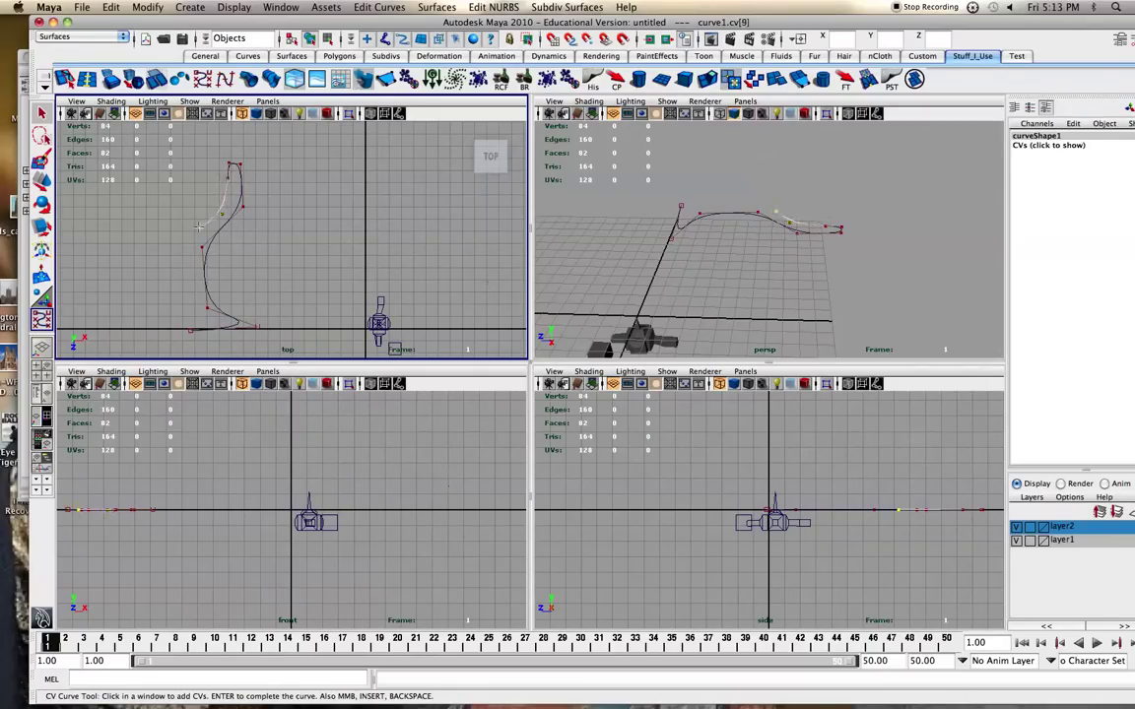
pyautogui.press('Return')
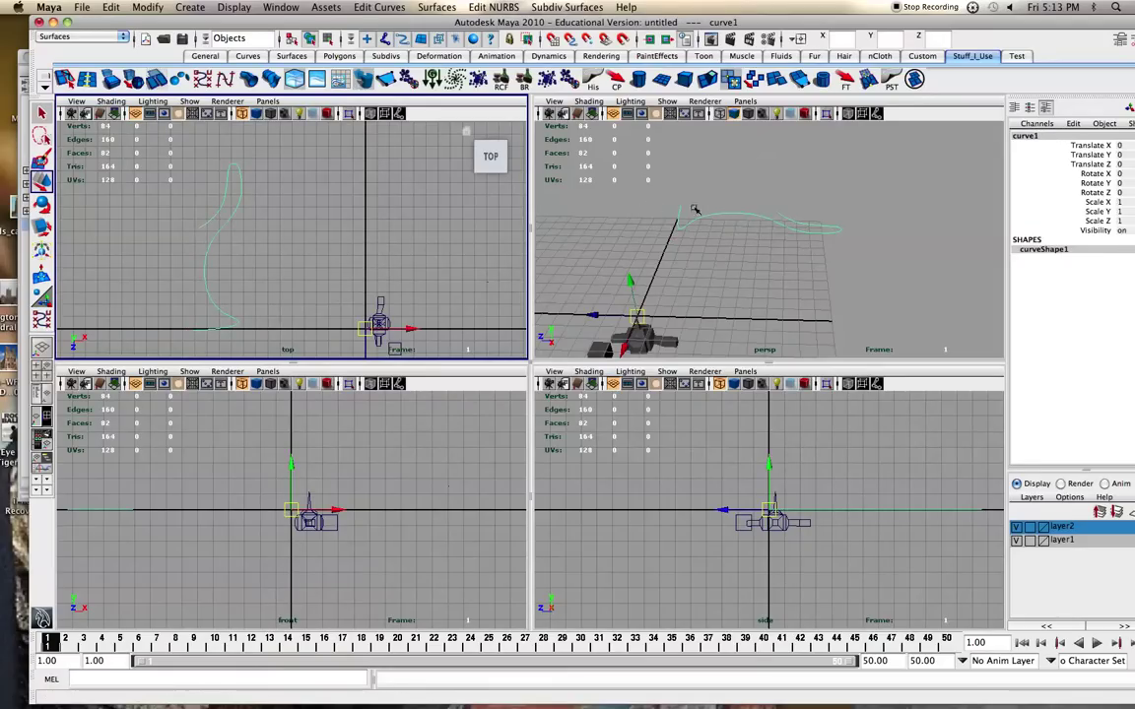
# Center the profile curve's pivot and set its Rotate X to 90.
pyautogui.click(615, 83)
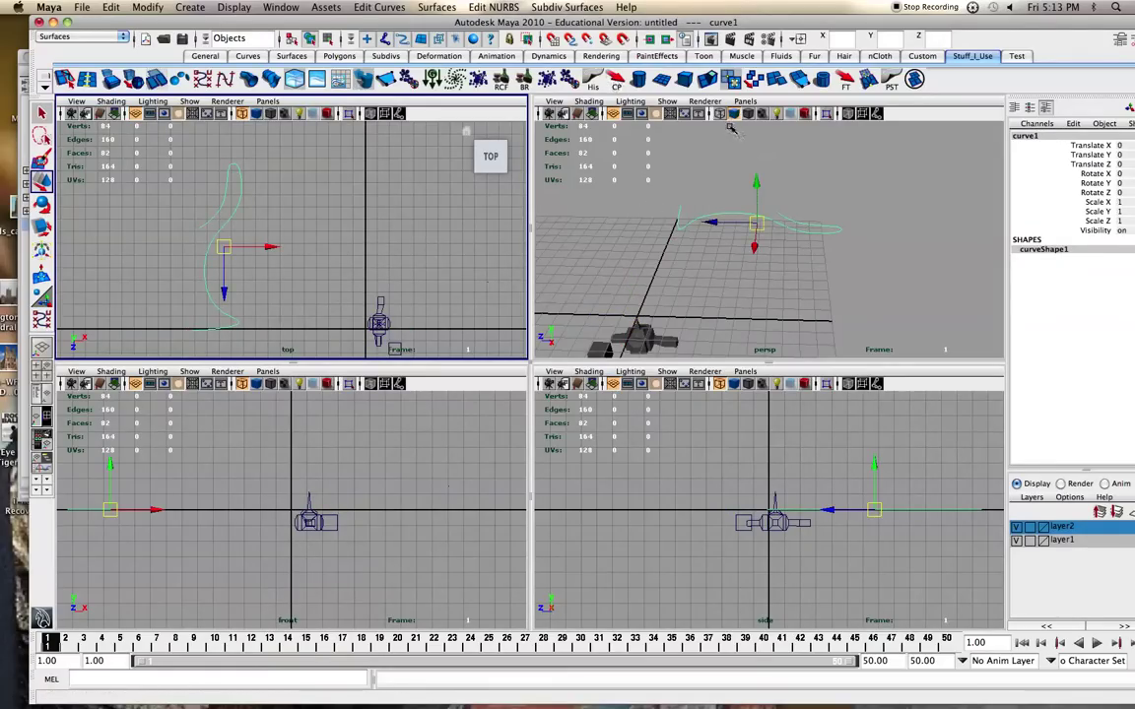
pyautogui.press('e')
pyautogui.moveTo(805, 195); pyautogui.dragTo(720, 183)
pyautogui.write('90')
pyautogui.press('Return')
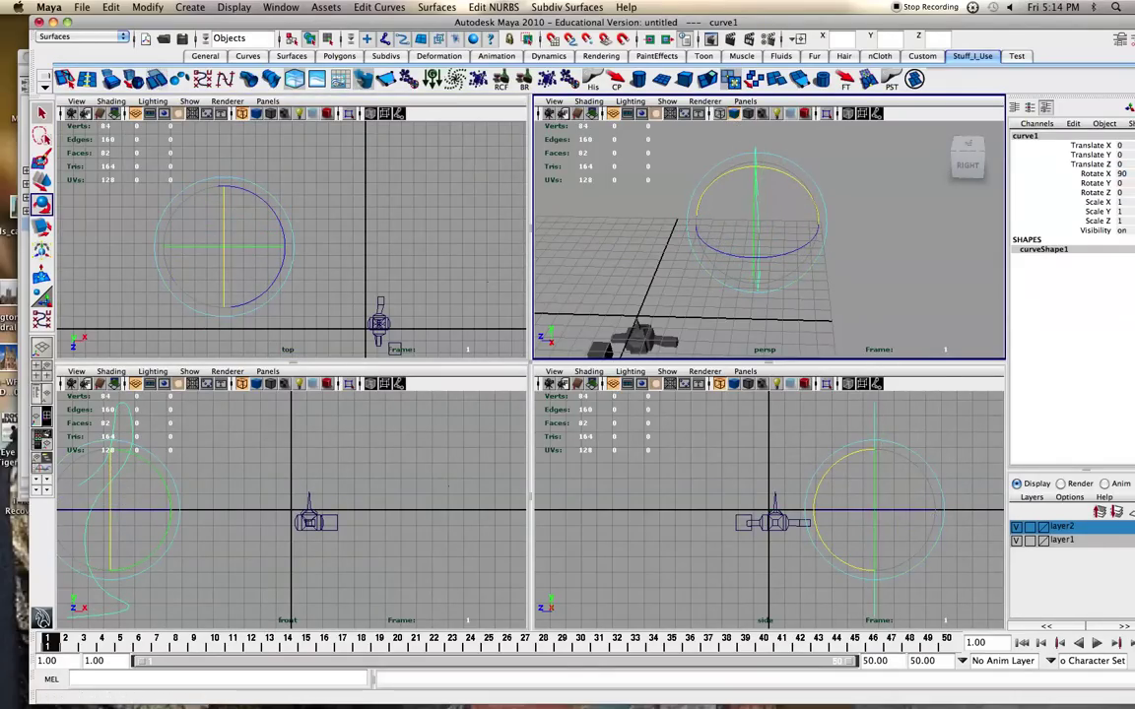
# Turn the upright profile curve around its vertical axis and set its Rotate Y to 90.
pyautogui.moveTo(770, 255); pyautogui.dragTo(934, 206)
pyautogui.press('z')
pyautogui.moveTo(785, 254); pyautogui.dragTo(834, 241)
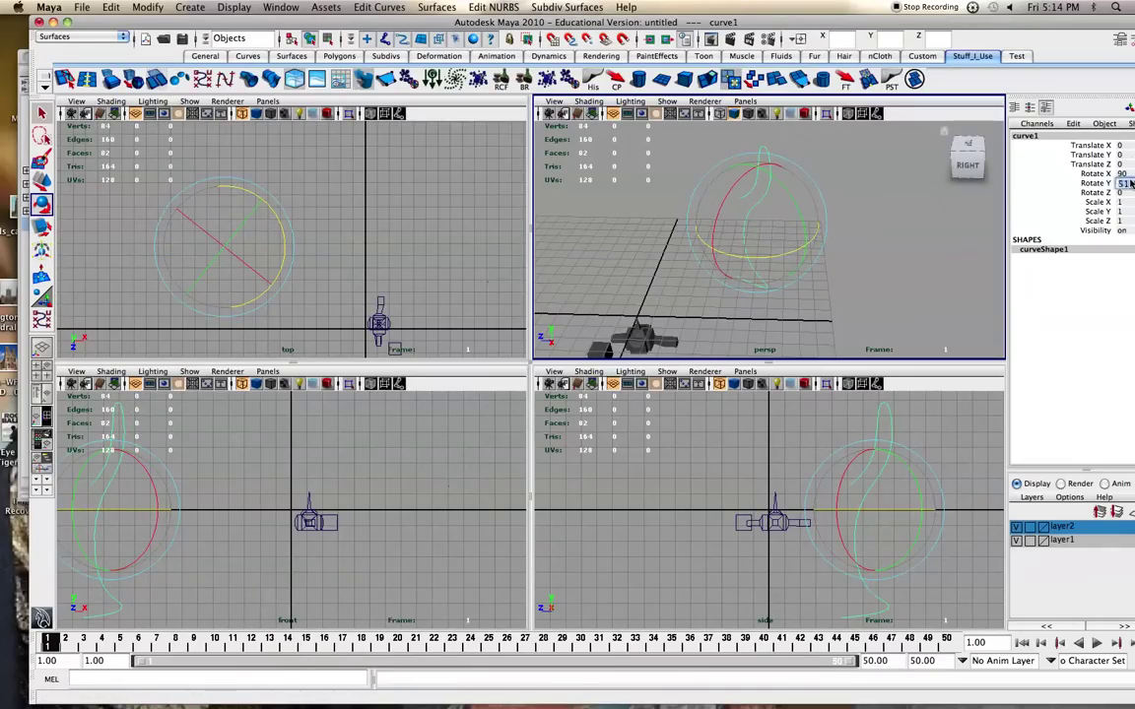
pyautogui.press('Return')
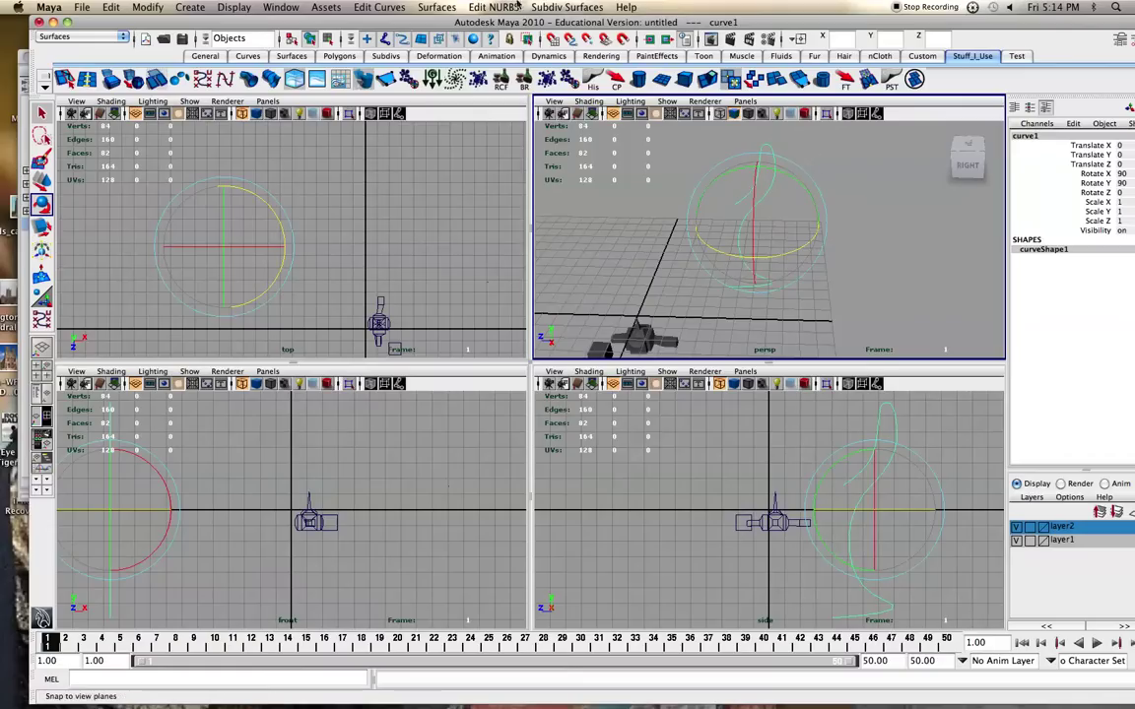
# Revolve the upright profile curve 360 degrees about the Y axis into a NURBS surface.
pyautogui.click(438, 7)
pyautogui.click(442, 29)
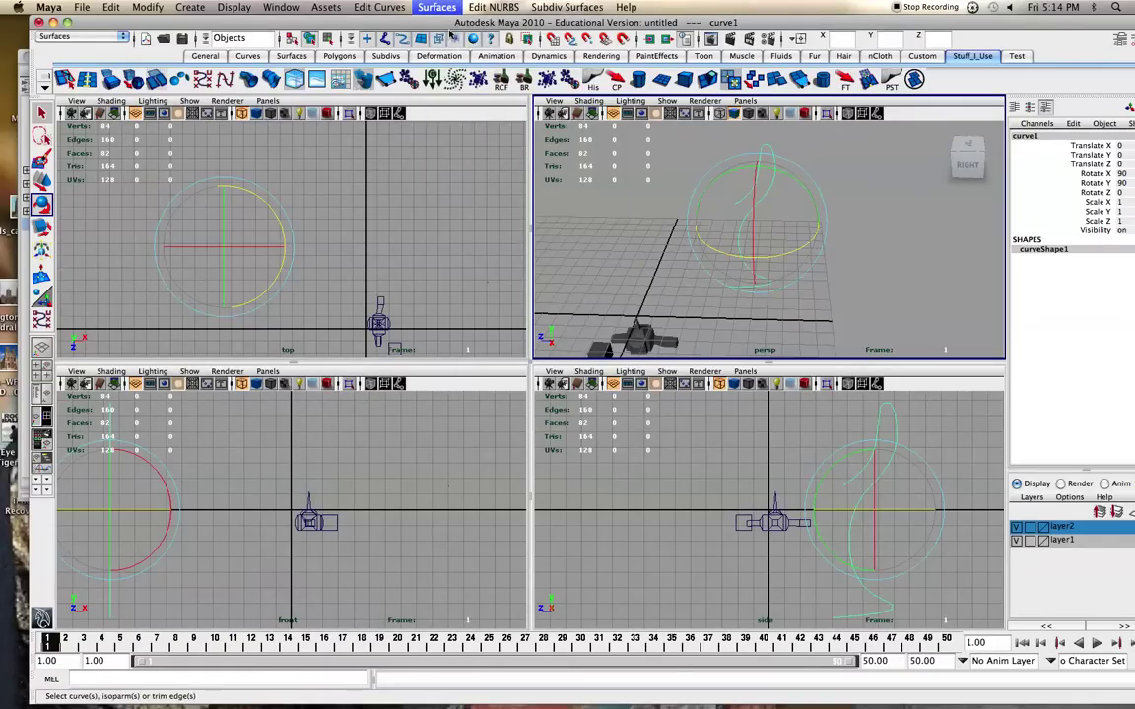
pyautogui.keyDown('alt'); pyautogui.moveTo(716, 254); pyautogui.dragTo(735, 290); pyautogui.keyUp('alt')
pyautogui.click(616, 81)
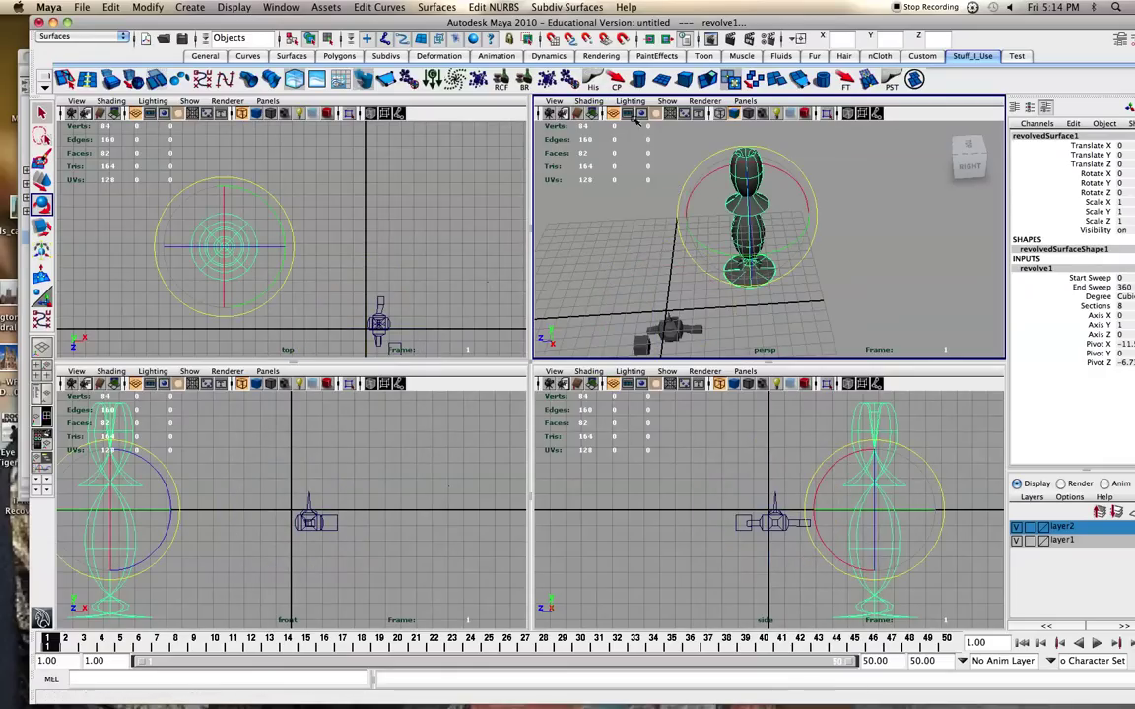
pyautogui.keyDown('alt'); pyautogui.moveTo(608, 203); pyautogui.dragTo(719, 258); pyautogui.keyUp('alt')
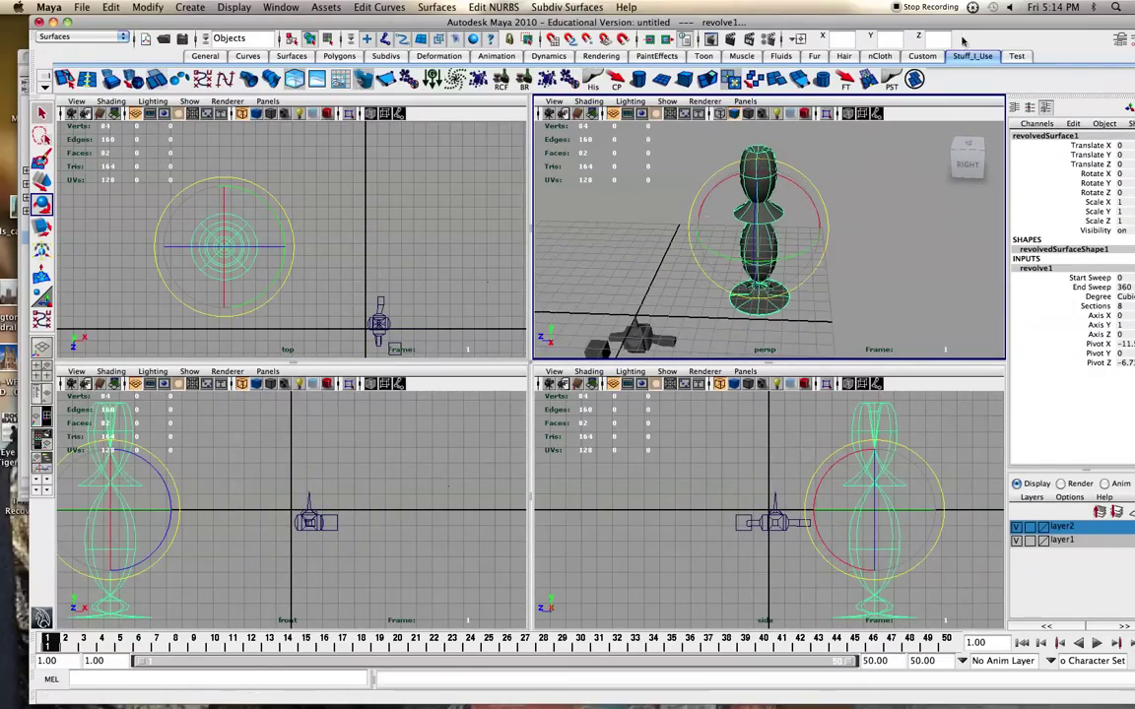
pyautogui.moveTo(1103, 27); pyautogui.dragTo(1050, 28)
pyautogui.keyDown('alt'); pyautogui.moveTo(787, 204); pyautogui.dragTo(786, 210); pyautogui.keyUp('alt')
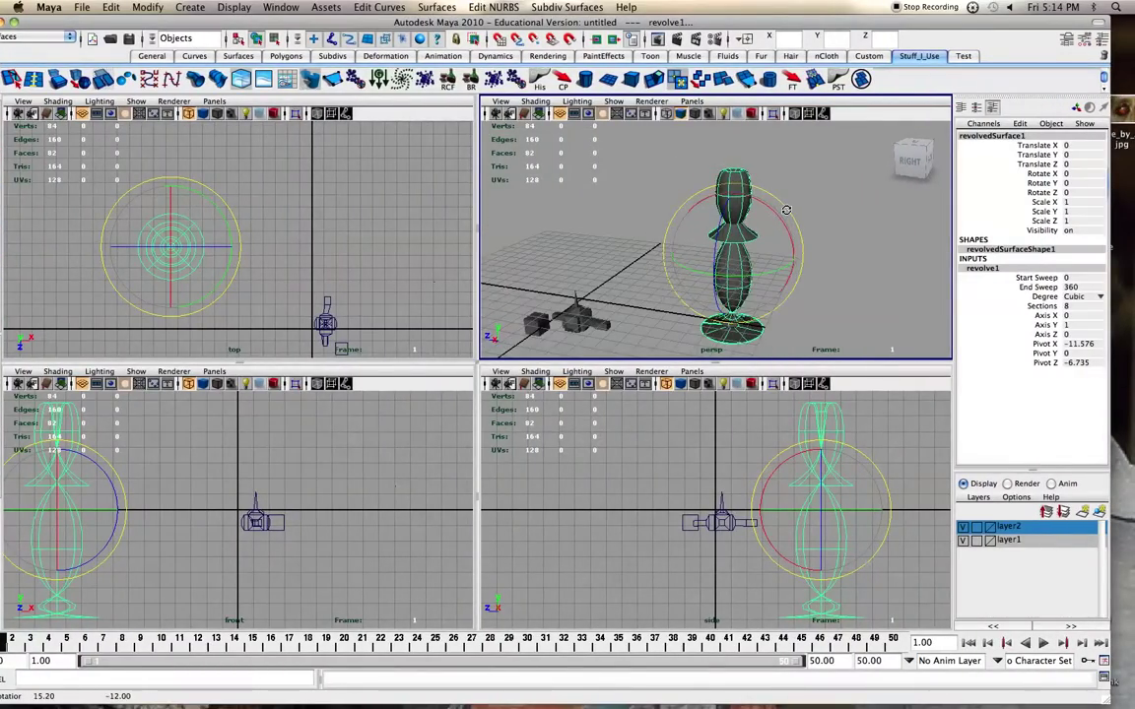
# Move the revolved surface off the profile curve to about Translate X -0.12, Z 4.68 and scale it uniformly to 0.864.
pyautogui.click(688, 150)
pyautogui.click(749, 175)
pyautogui.press('w')
pyautogui.moveTo(692, 246); pyautogui.dragTo(664, 258)
pyautogui.press('e')
pyautogui.press('r')
pyautogui.moveTo(679, 242)
pyautogui.mouseDown()
pyautogui.moveTo(716, 239)
pyautogui.moveTo(667, 242)
pyautogui.mouseUp()
# Show the profile curve's control vertices and move one near its folded upper end to reshape the revolved surface.
pyautogui.click(740, 228)
pyautogui.moveTo(740, 231); pyautogui.dragTo(611, 207, button='right')
pyautogui.click(732, 219)
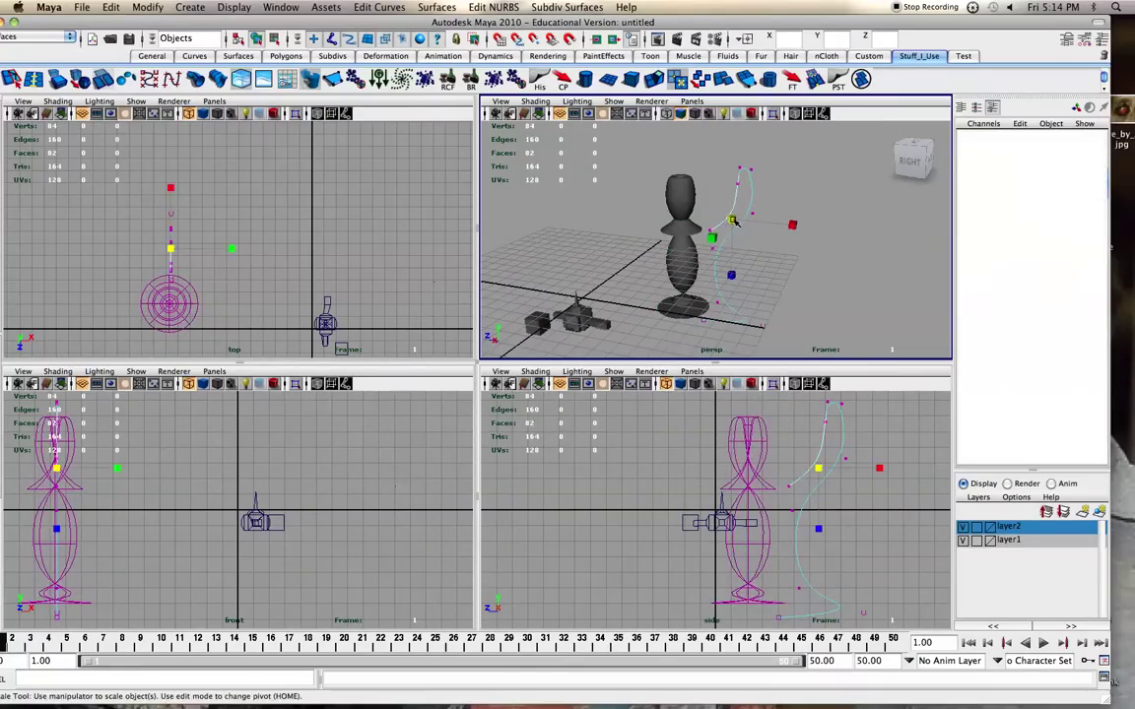
pyautogui.press('q')
pyautogui.press('w')
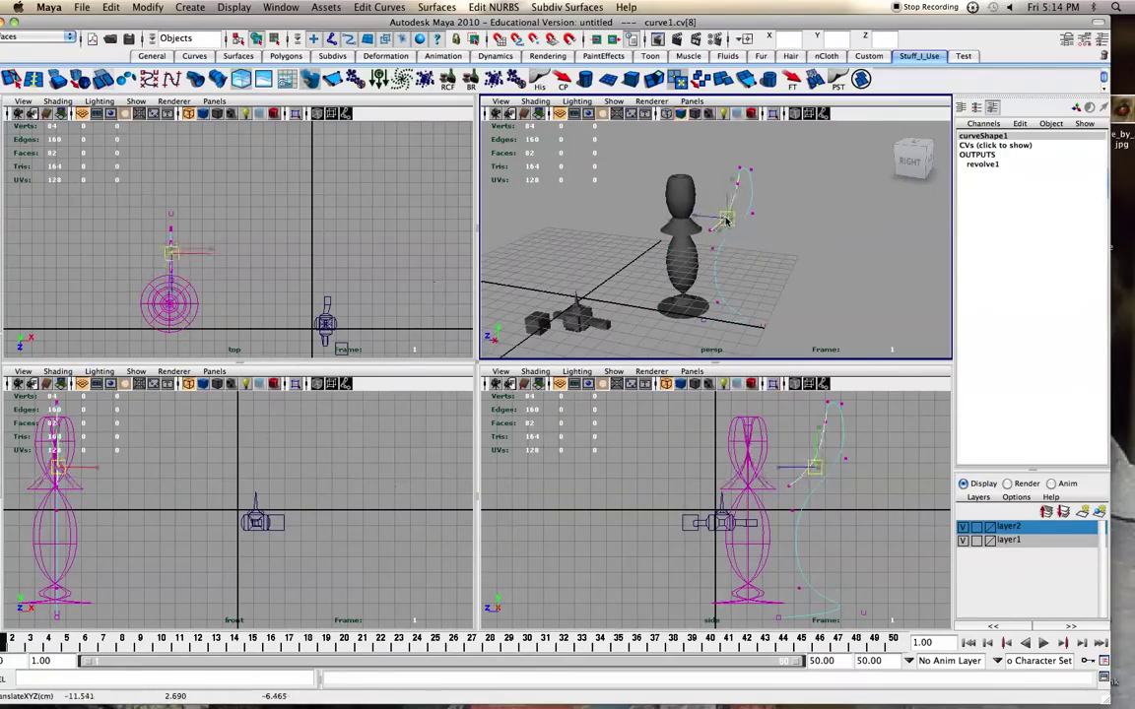
pyautogui.moveTo(733, 220); pyautogui.dragTo(744, 225)
# Move the revolved surface farther from the profile curve along Z, to Translate Z 7.066.
pyautogui.click(679, 240)
pyautogui.keyDown('alt'); pyautogui.moveTo(679, 241); pyautogui.dragTo(697, 247); pyautogui.keyUp('alt')
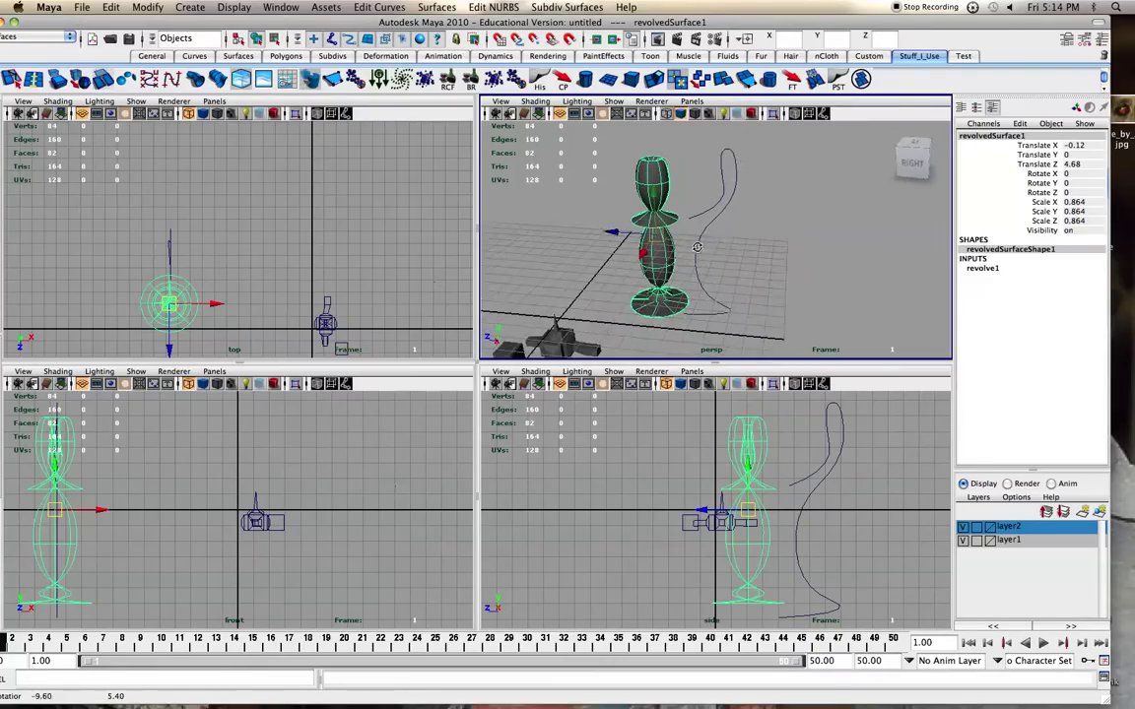
pyautogui.moveTo(629, 226); pyautogui.dragTo(604, 233)
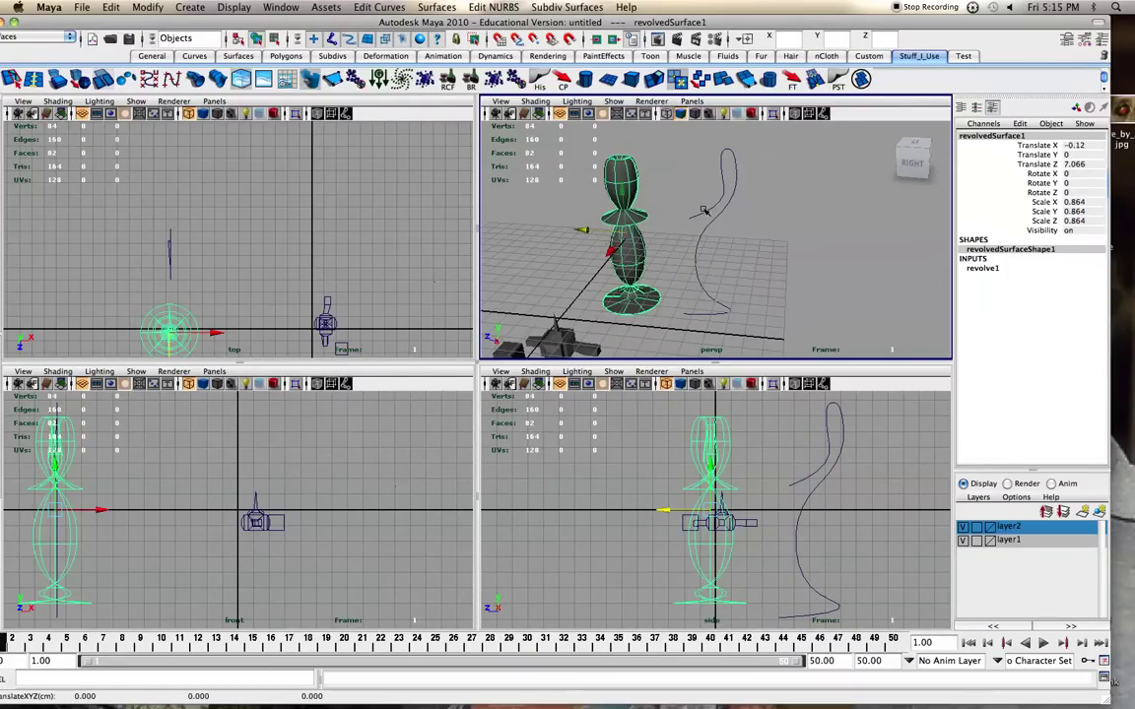
# Select only the revolved surface and delete its construction history.
pyautogui.click(701, 215)
pyautogui.keyDown('shift'); pyautogui.click(630, 215); pyautogui.keyUp('shift')
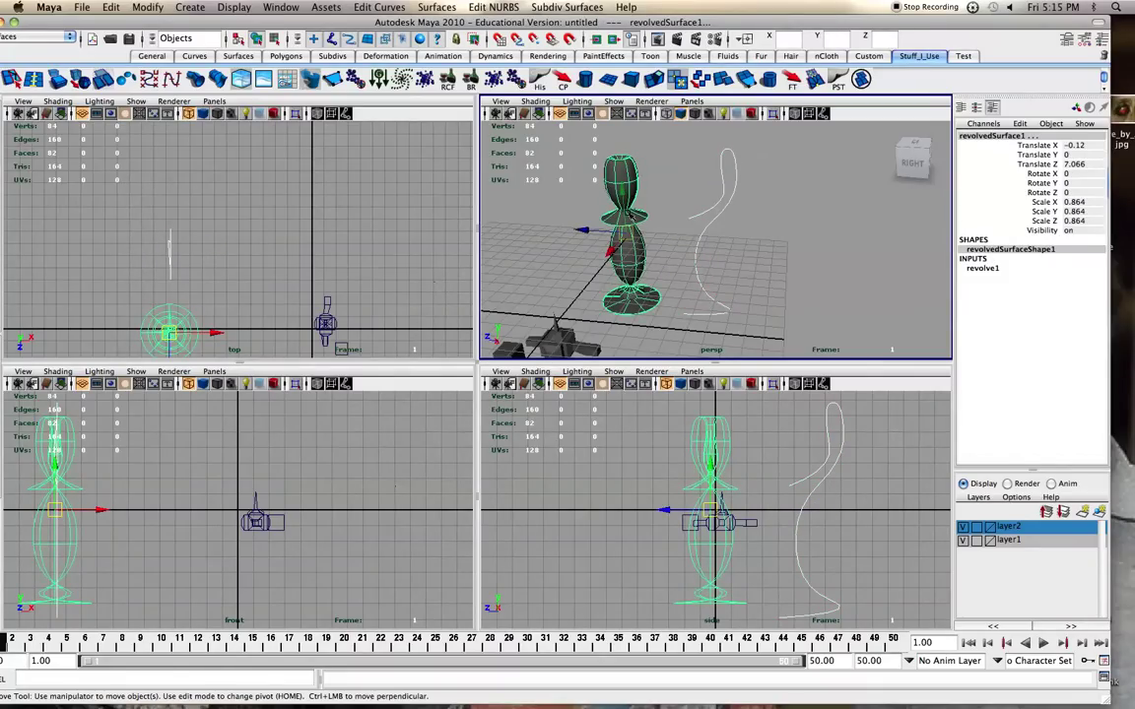
pyautogui.click(567, 193)
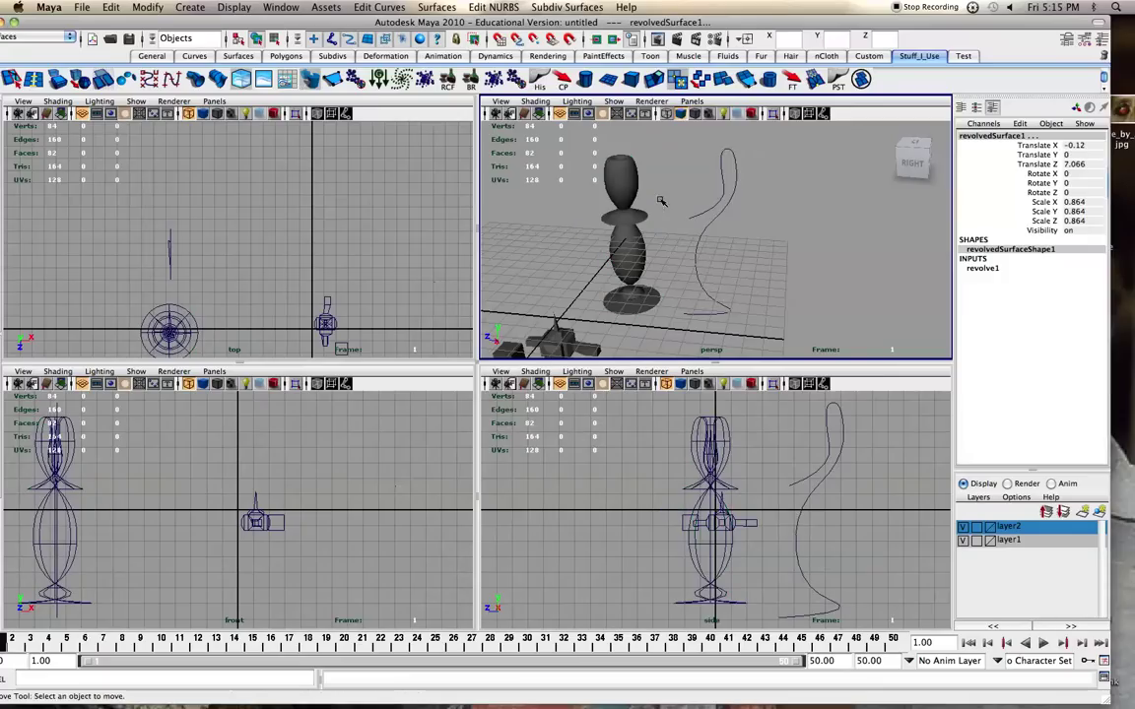
pyautogui.click(638, 212)
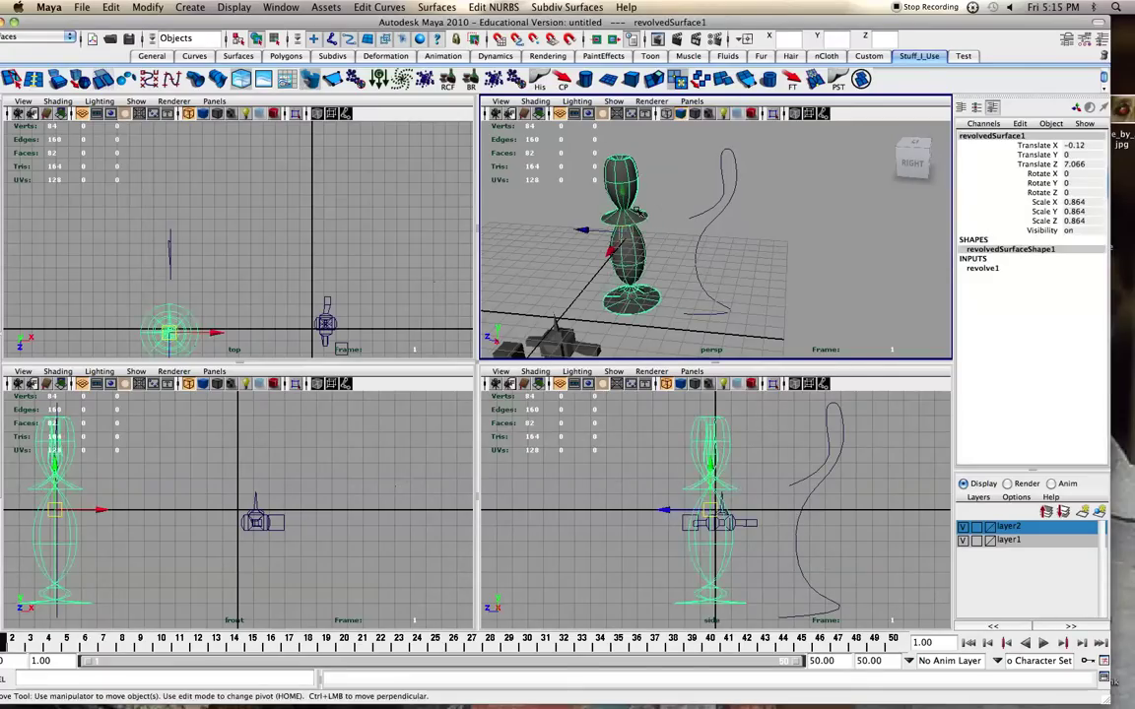
pyautogui.click(541, 79)
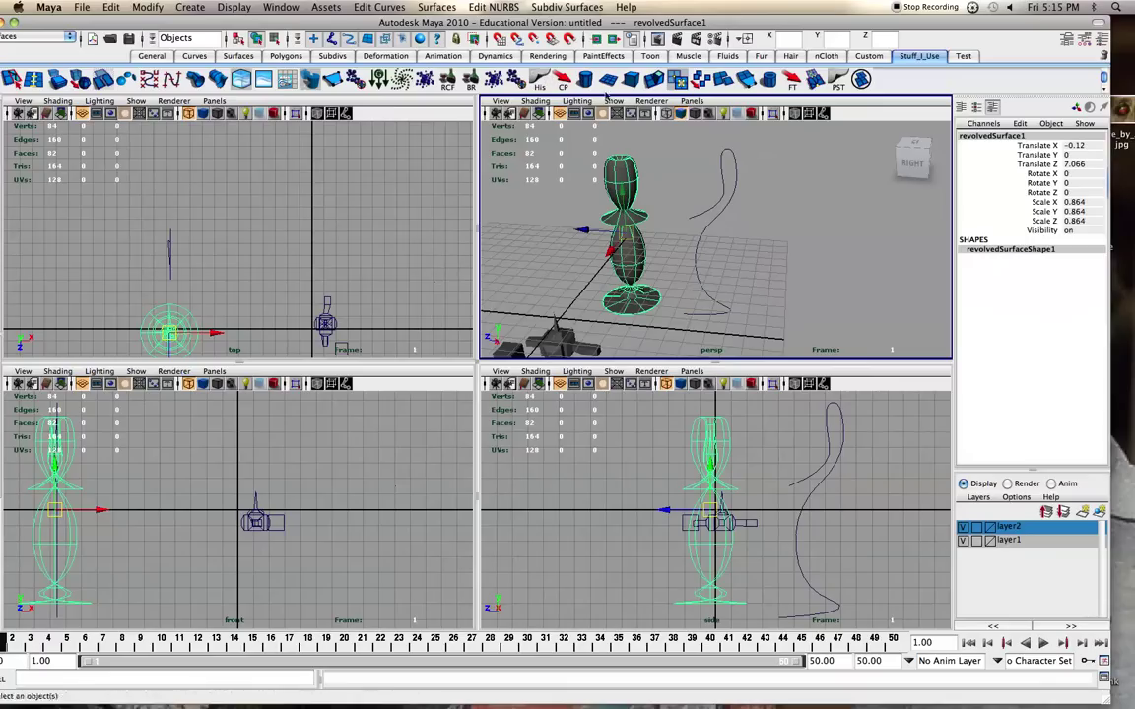
# Test-move a control vertex at the top of the profile curve towards the revolved surface and undo the move.
pyautogui.click(691, 267)
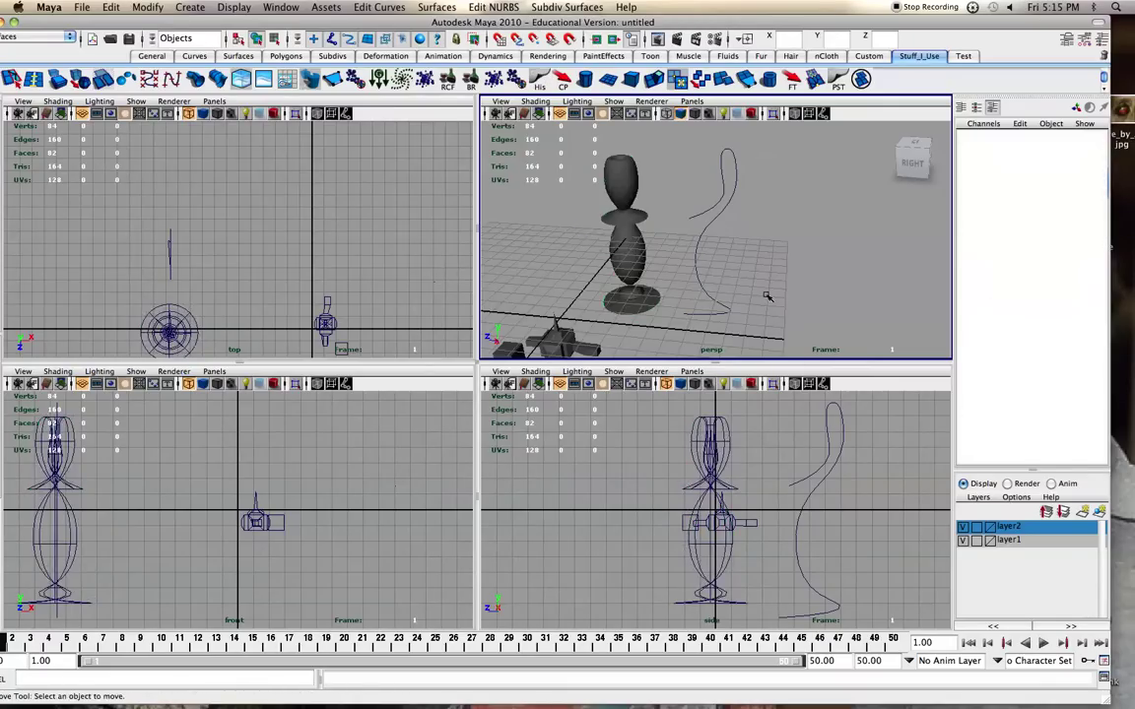
pyautogui.click(705, 217)
pyautogui.moveTo(705, 216); pyautogui.dragTo(651, 211, button='right')
pyautogui.click(723, 149)
pyautogui.moveTo(722, 149); pyautogui.dragTo(711, 145)
pyautogui.press('z')
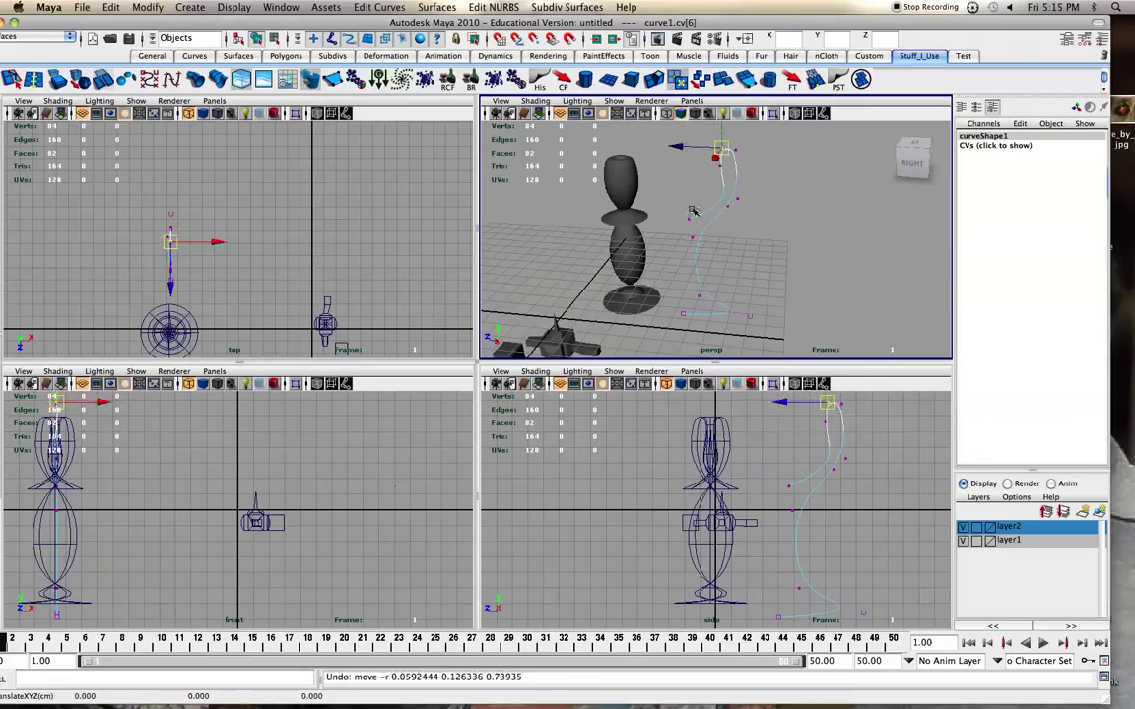
# Select the spiked polygon model near the grid's origin and delete its construction history.
pyautogui.scroll(-1, 674, 256)
pyautogui.click(585, 344)
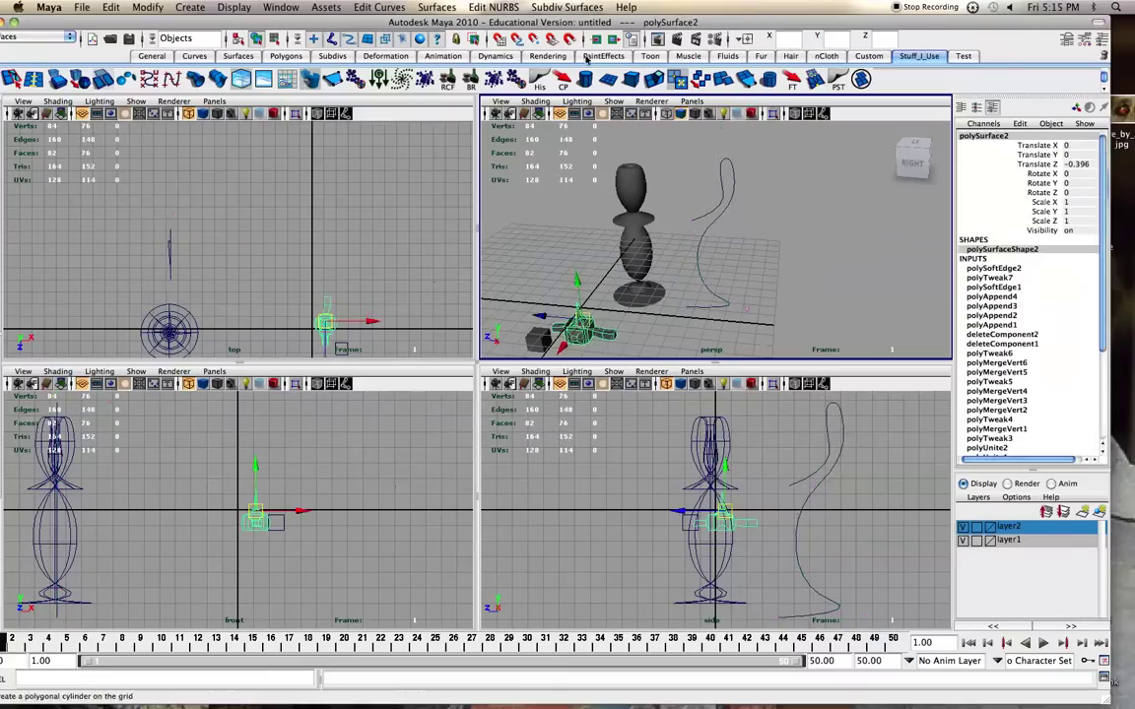
pyautogui.press('w')
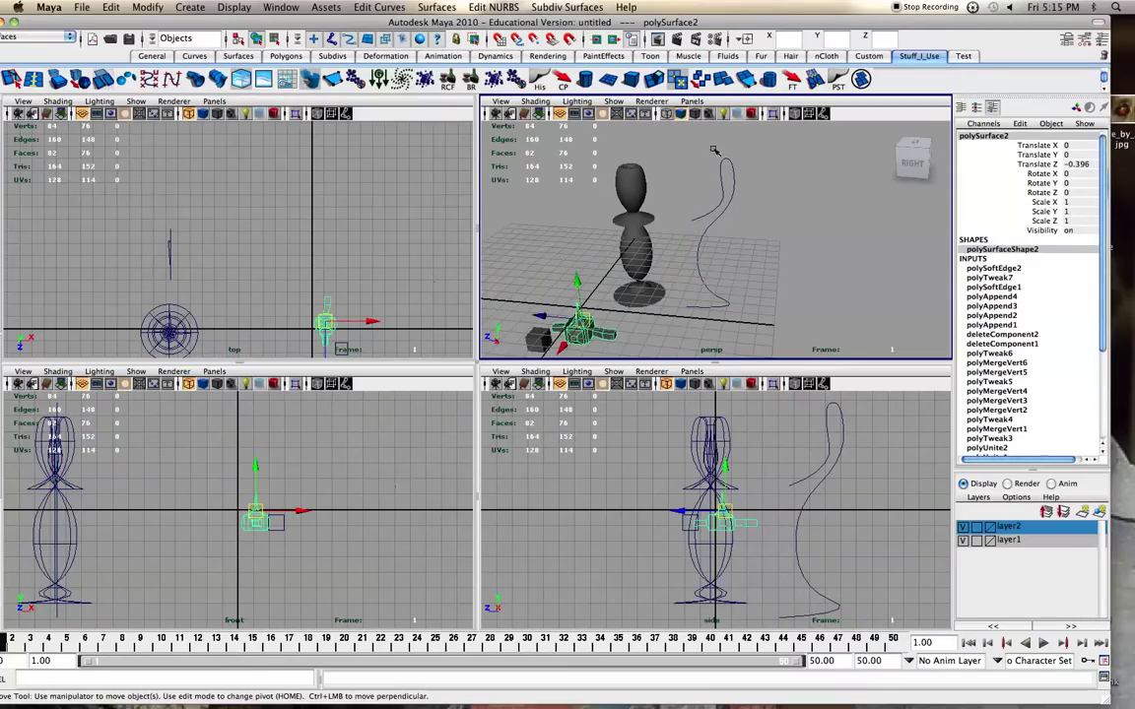
pyautogui.click(722, 163)
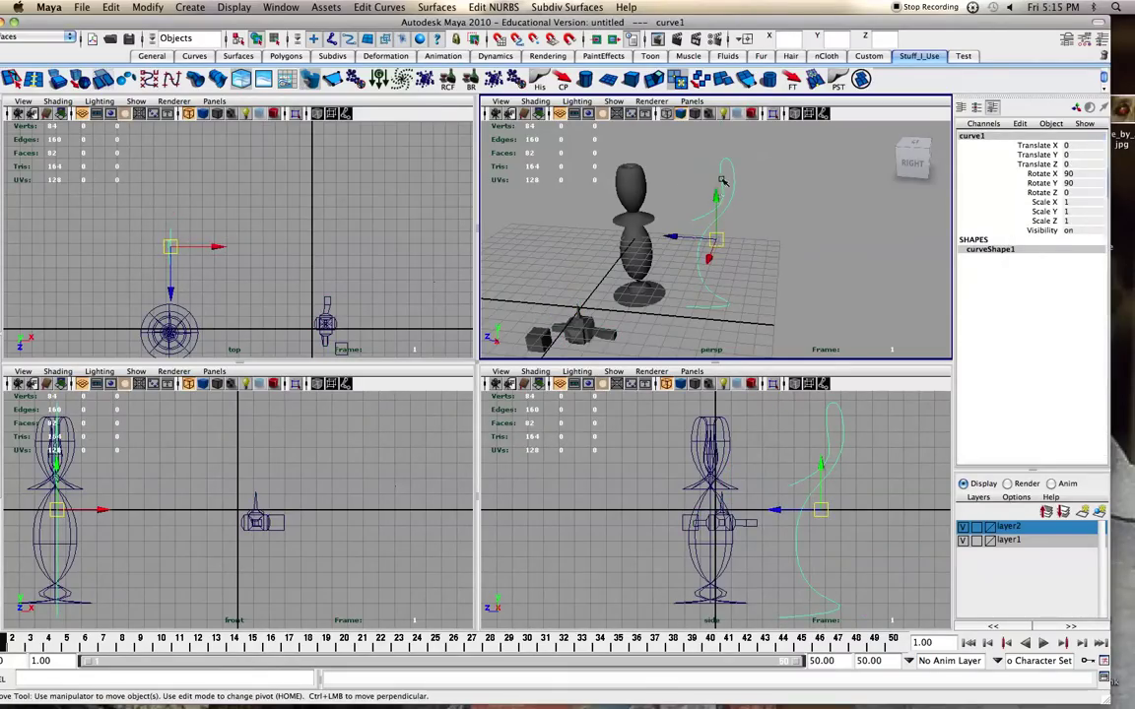
pyautogui.rightClick(723, 179)
pyautogui.click(583, 327)
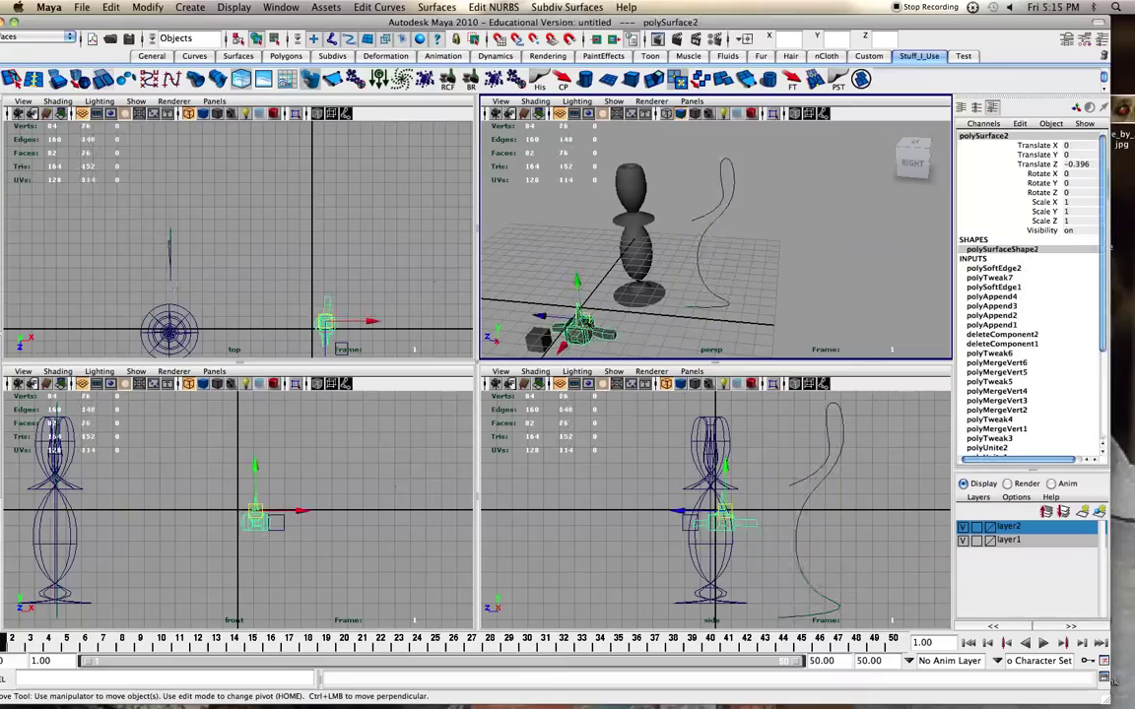
pyautogui.rightClick(582, 329)
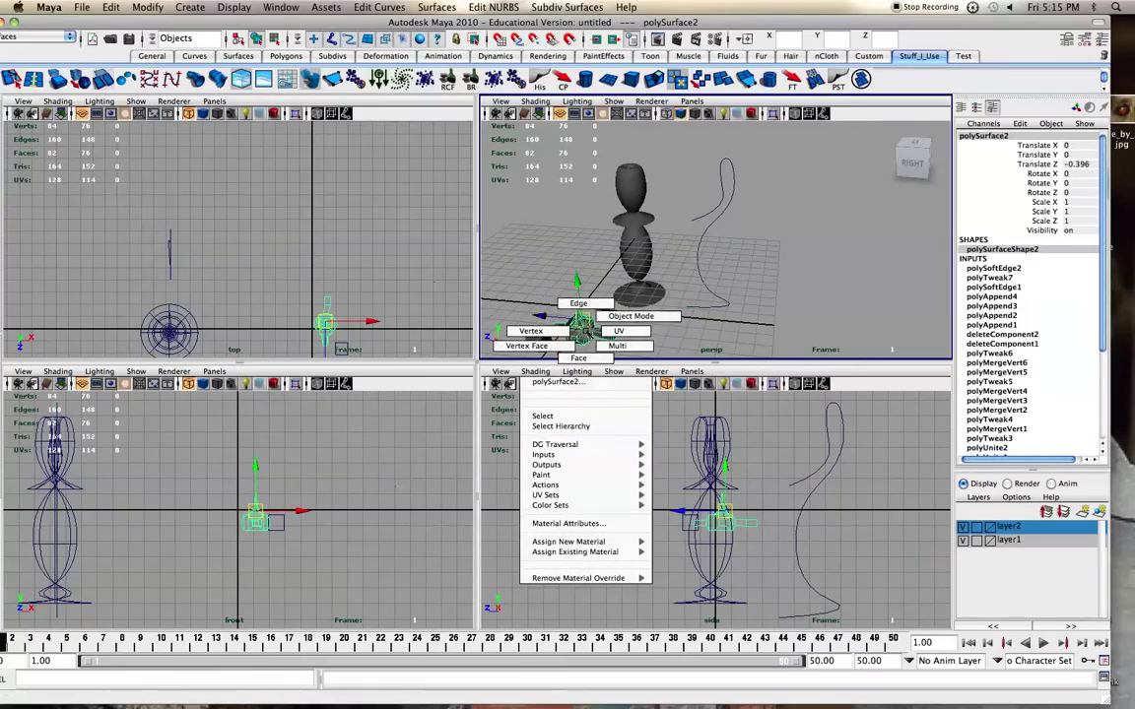
pyautogui.moveTo(588, 332); pyautogui.dragTo(582, 296, button='right')
pyautogui.keyDown('alt'); pyautogui.moveTo(582, 296); pyautogui.dragTo(605, 249, button='middle'); pyautogui.keyUp('alt')
pyautogui.keyDown('alt'); pyautogui.moveTo(606, 249); pyautogui.dragTo(646, 253); pyautogui.keyUp('alt')
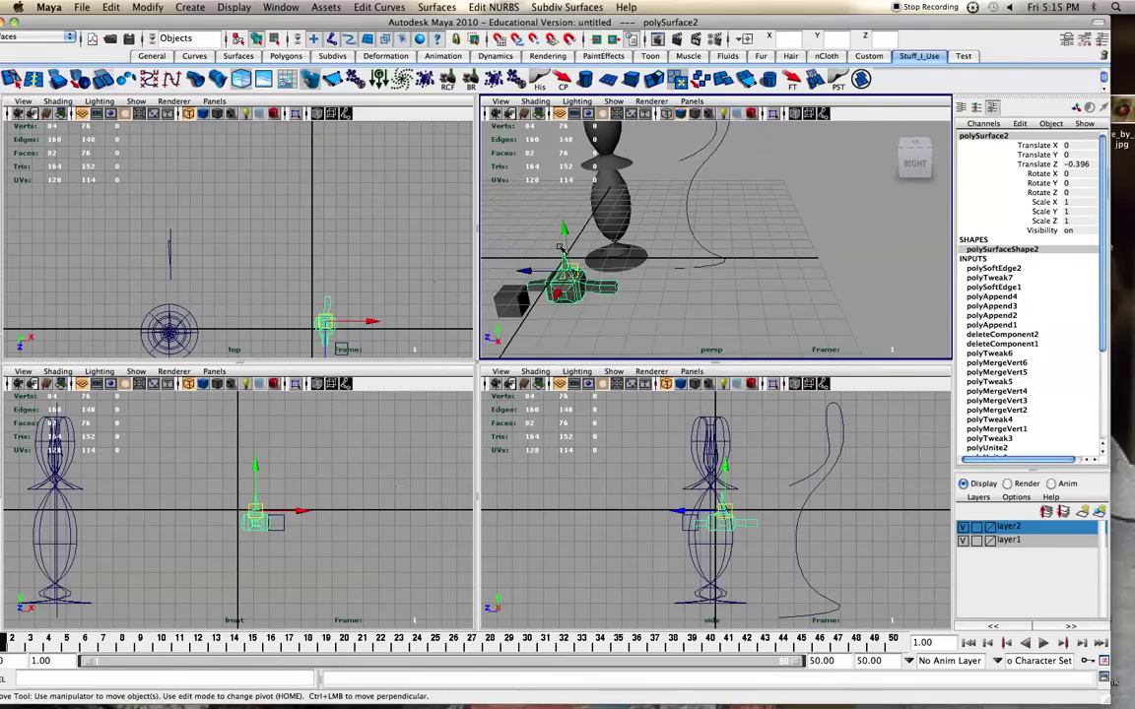
pyautogui.click(539, 85)
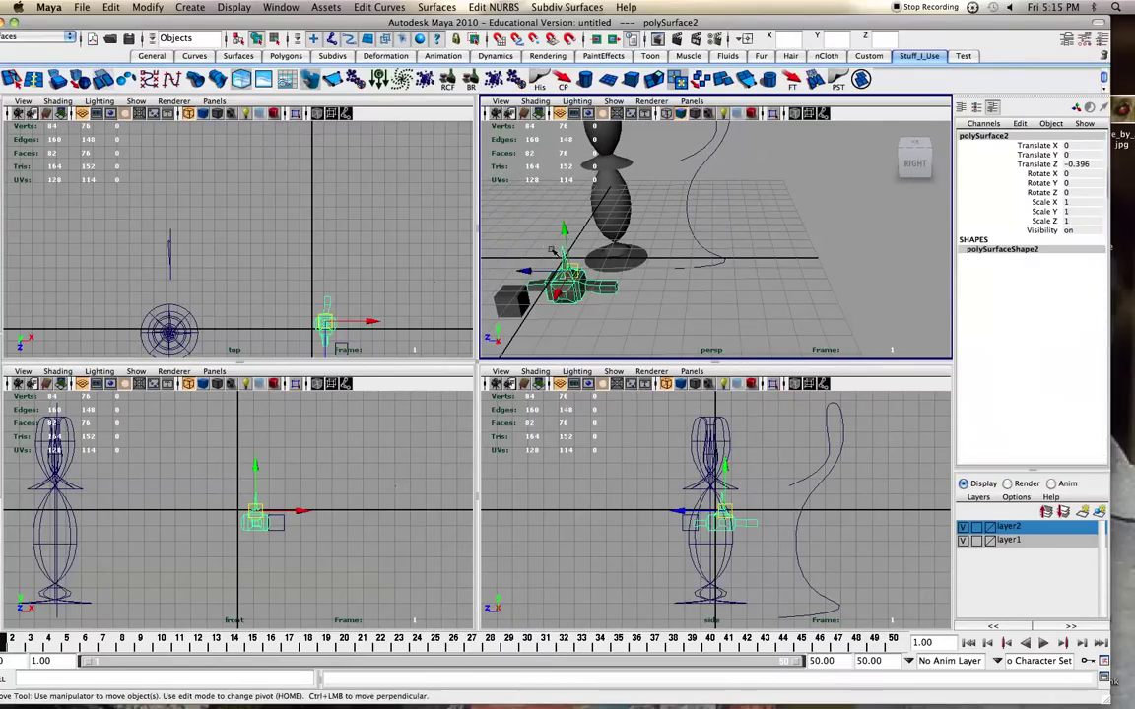
# Select the small cube and the spiked model in turn to compare their construction history.
pyautogui.click(529, 243)
pyautogui.click(514, 305)
pyautogui.keyDown('alt'); pyautogui.moveTo(582, 303); pyautogui.dragTo(533, 300, button='right'); pyautogui.keyUp('alt')
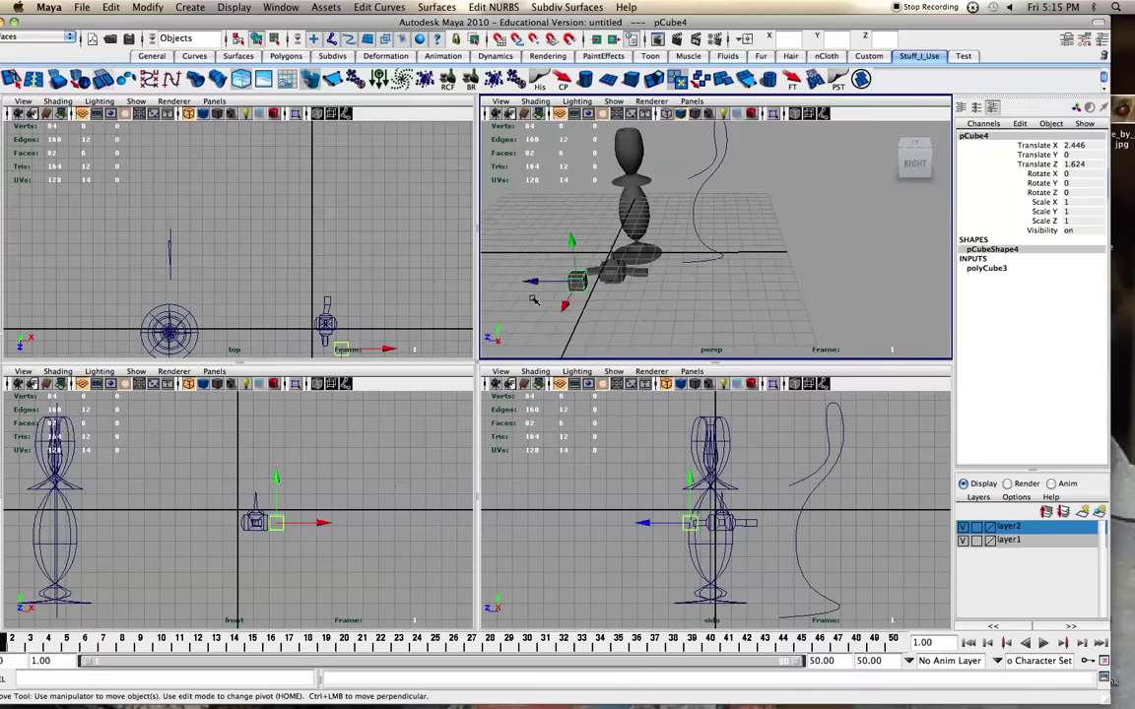
pyautogui.scroll(5, 533, 300)
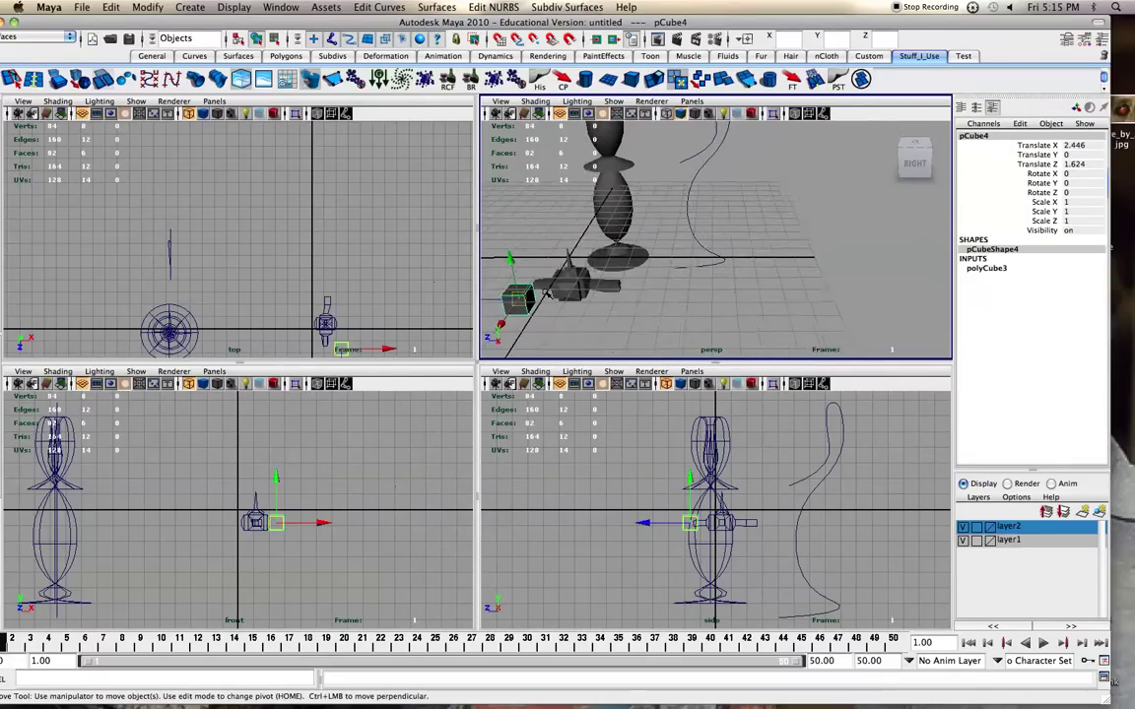
pyautogui.click(585, 286)
pyautogui.moveTo(585, 285)
pyautogui.keyDown('alt'); pyautogui.mouseDown()
pyautogui.moveTo(601, 268)
pyautogui.moveTo(592, 274)
pyautogui.mouseUp(); pyautogui.keyUp('alt')
# Delete the revolved surface and its profile curve from the scene.
pyautogui.click(593, 205)
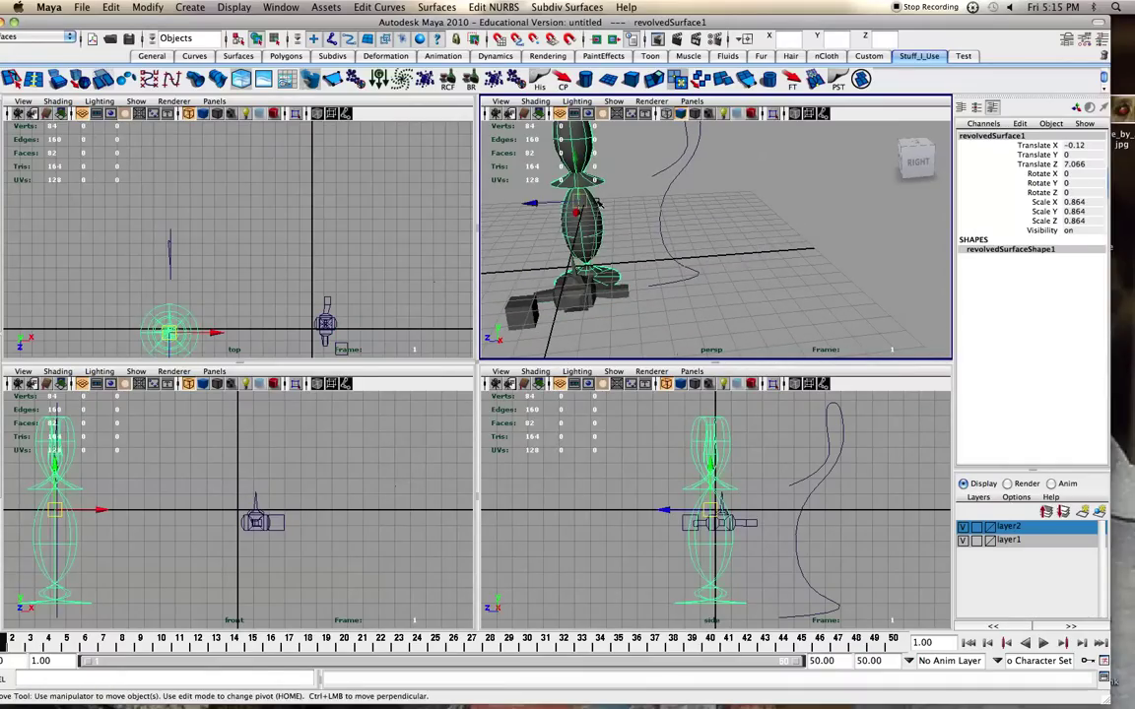
pyautogui.press('Delete')
pyautogui.click(663, 205)
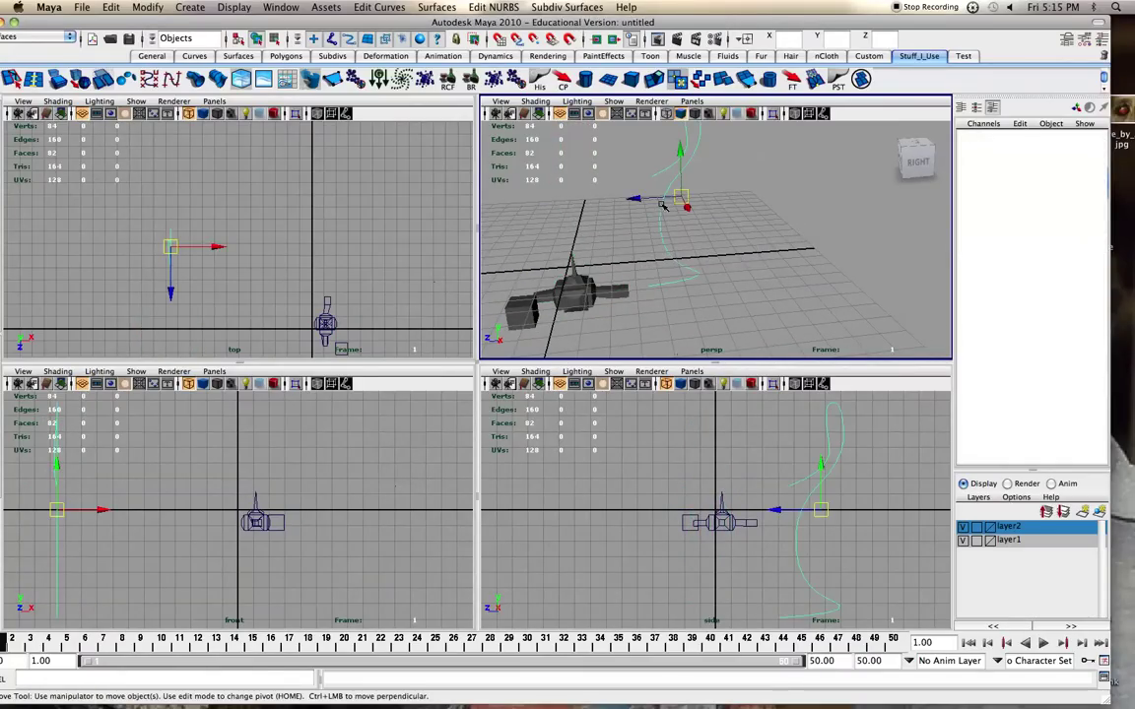
pyautogui.press('Delete')
pyautogui.keyDown('alt'); pyautogui.moveTo(603, 218); pyautogui.dragTo(558, 221); pyautogui.keyUp('alt')
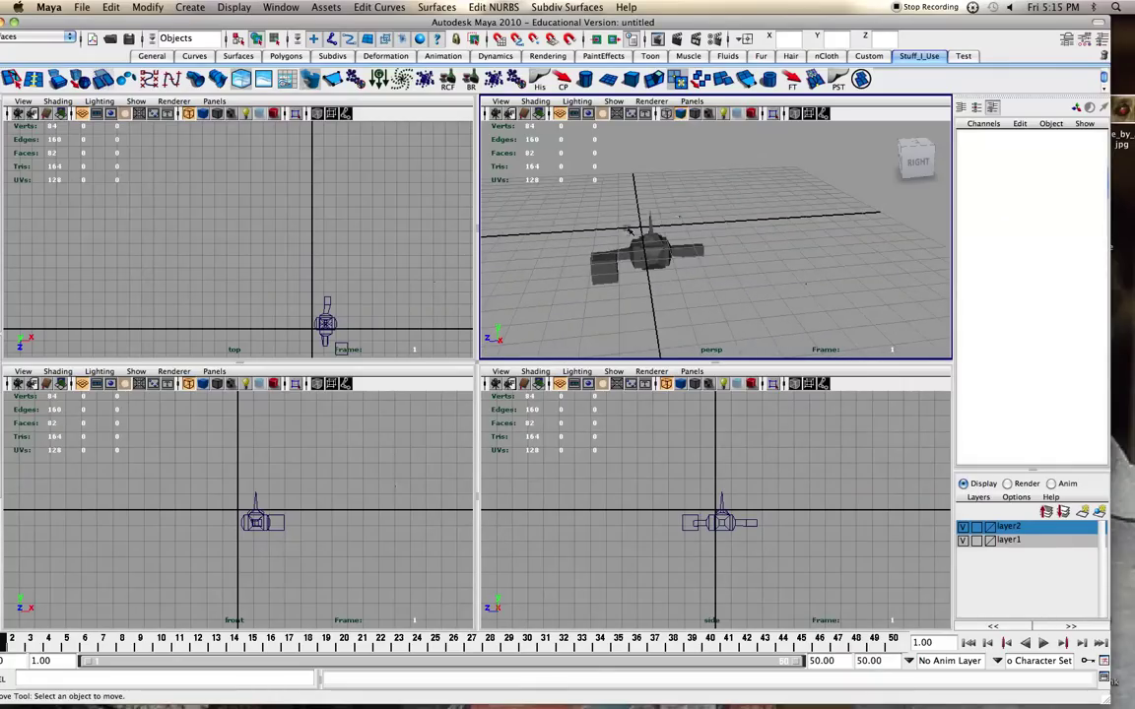
# Move the small cube away from the spiked model to Translate X -0.953 and Translate Z 4.061.
pyautogui.click(596, 266)
pyautogui.press('w')
pyautogui.moveTo(573, 272); pyautogui.dragTo(665, 263)
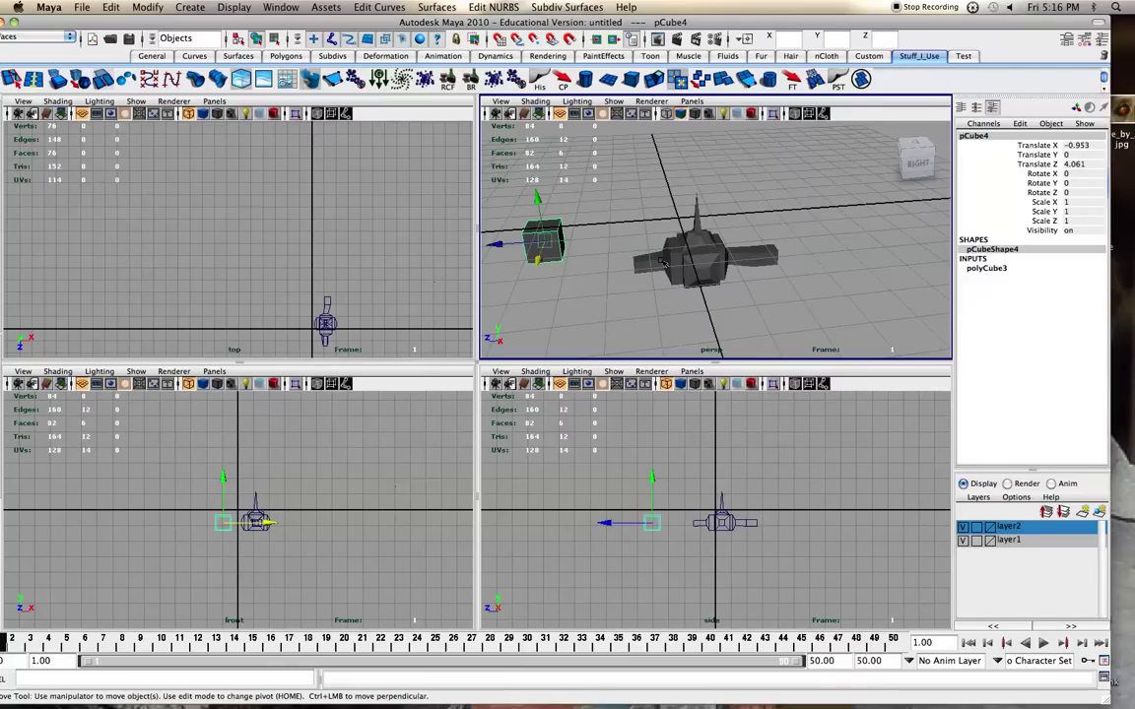
pyautogui.keyDown('alt'); pyautogui.moveTo(662, 263); pyautogui.dragTo(650, 259); pyautogui.keyUp('alt')
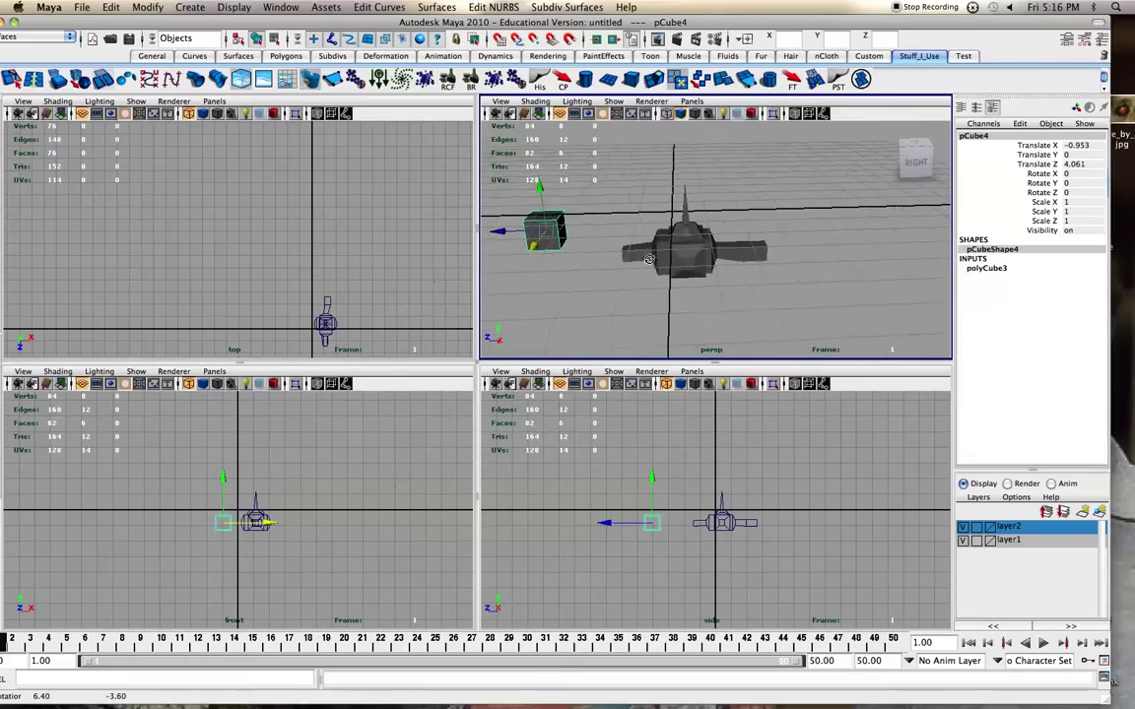
pyautogui.moveTo(455, 25); pyautogui.dragTo(478, 25)
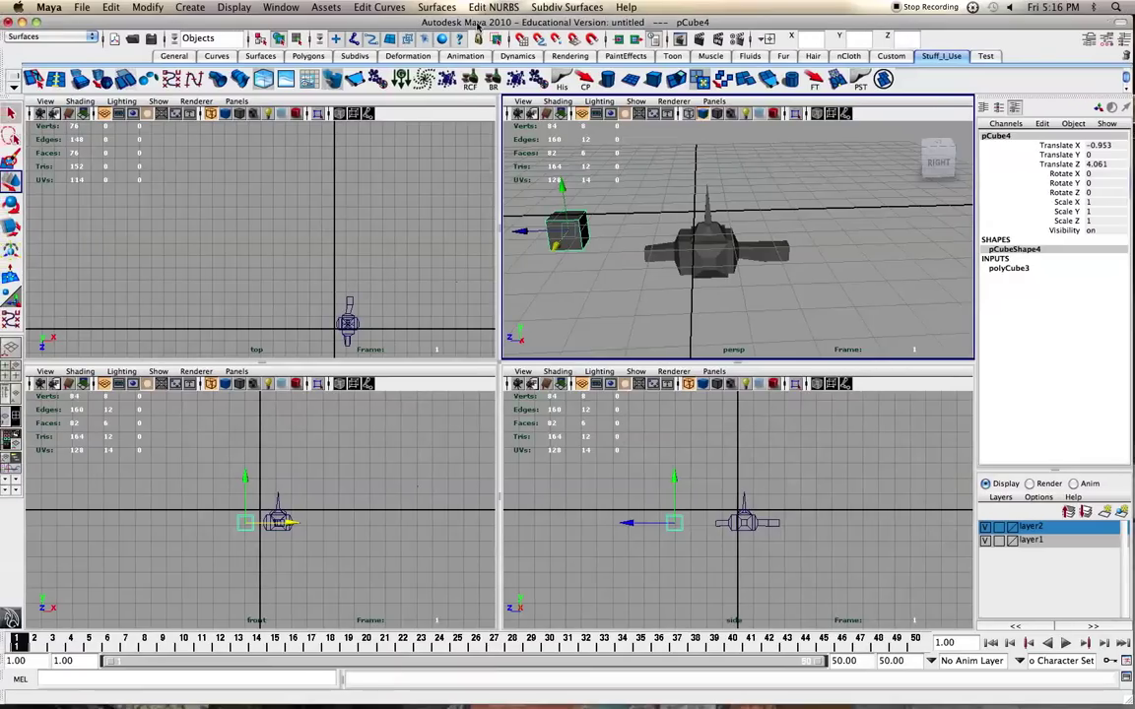
# Open the Hypershade, look over its materials and node list, and close it again.
pyautogui.click(233, 7)
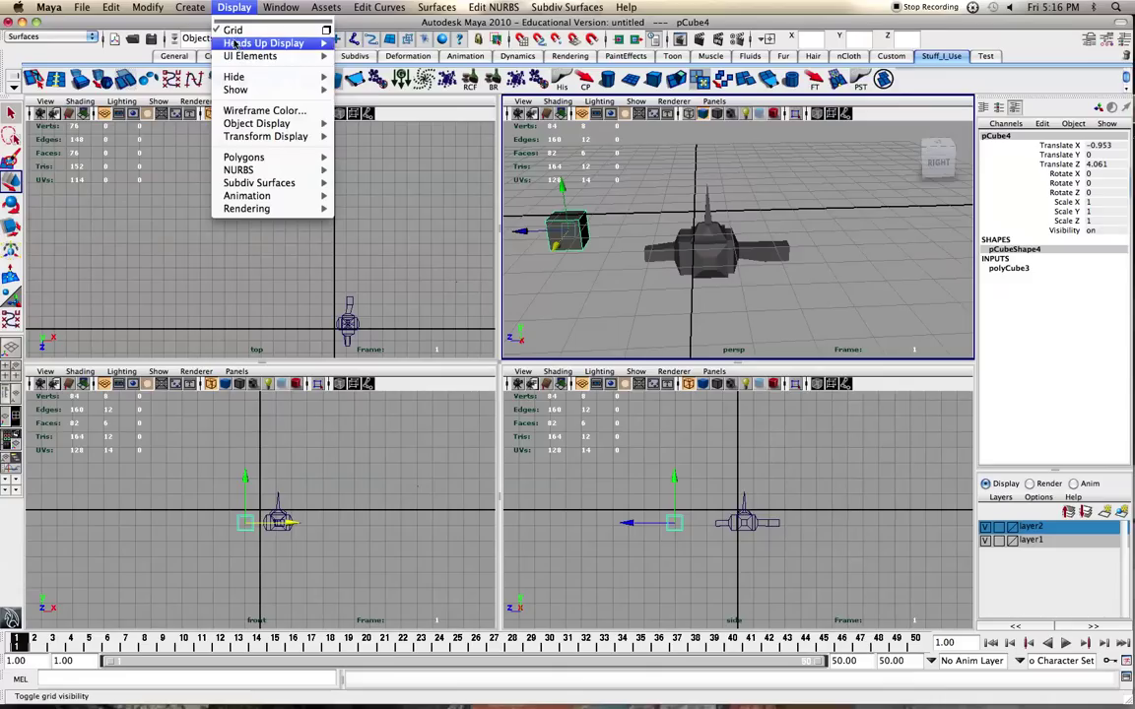
pyautogui.moveTo(235, 59)
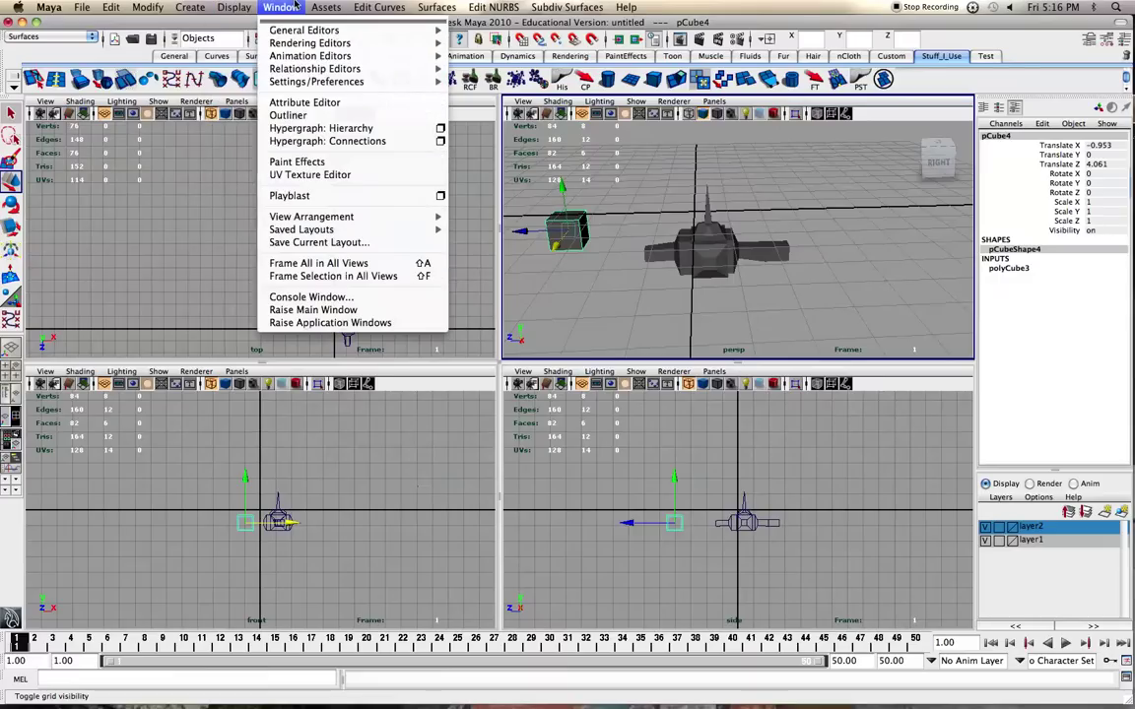
pyautogui.moveTo(375, 43)
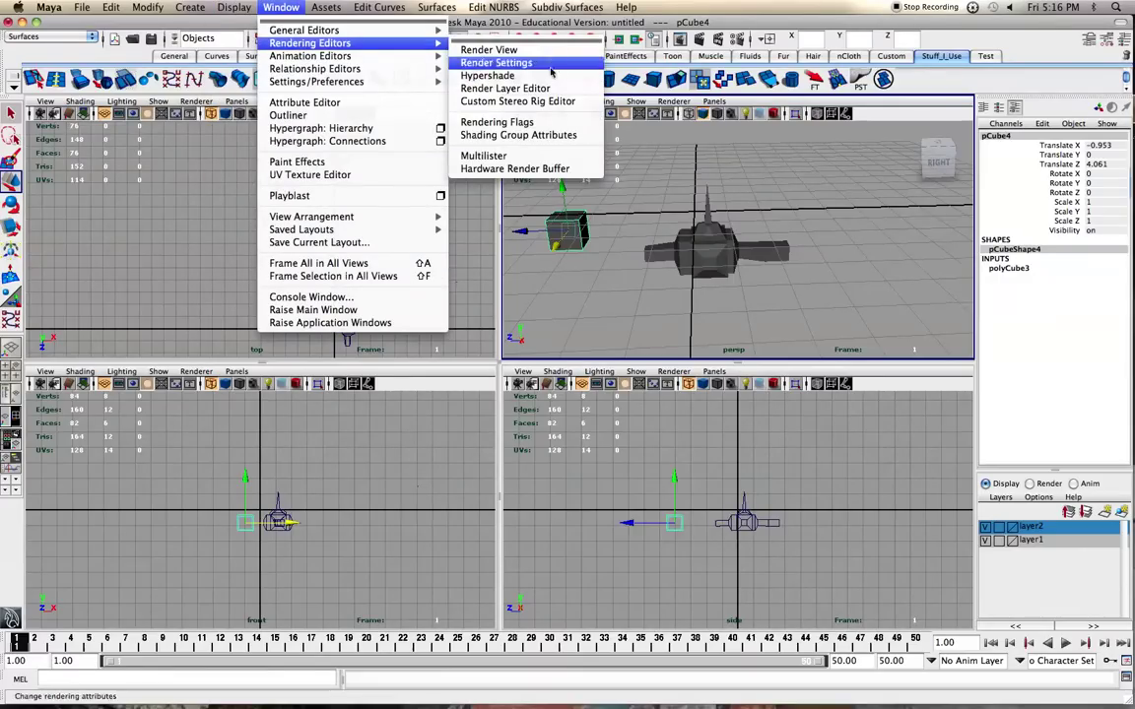
pyautogui.click(497, 76)
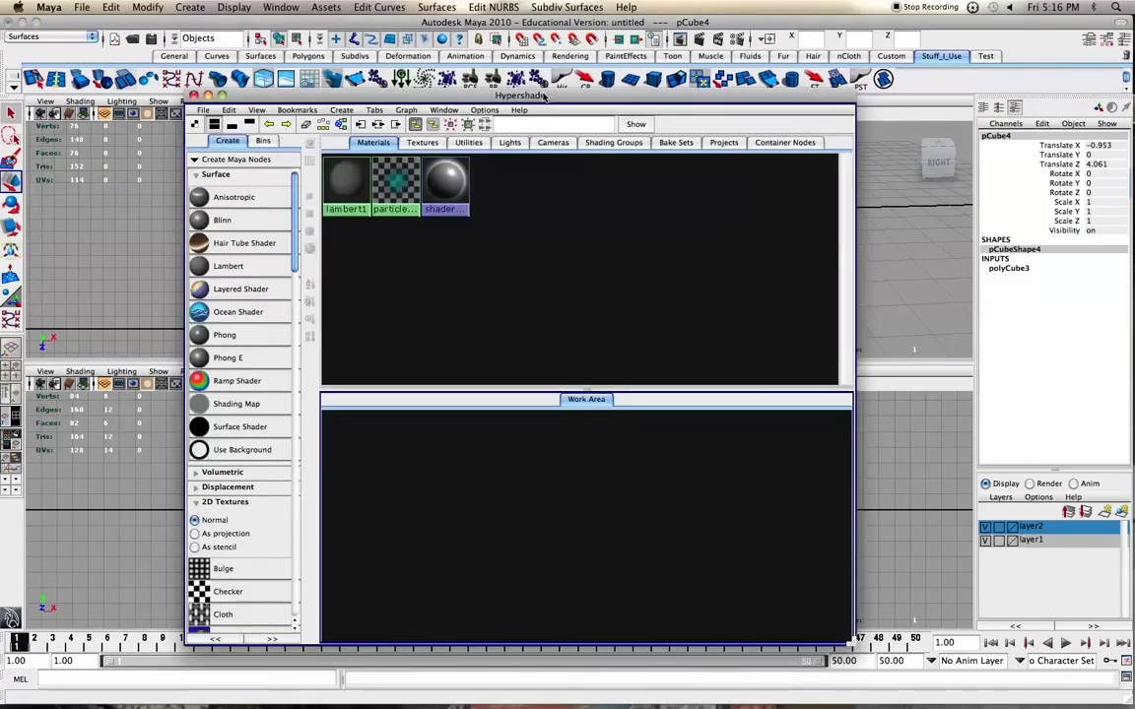
pyautogui.moveTo(544, 93); pyautogui.dragTo(504, 42)
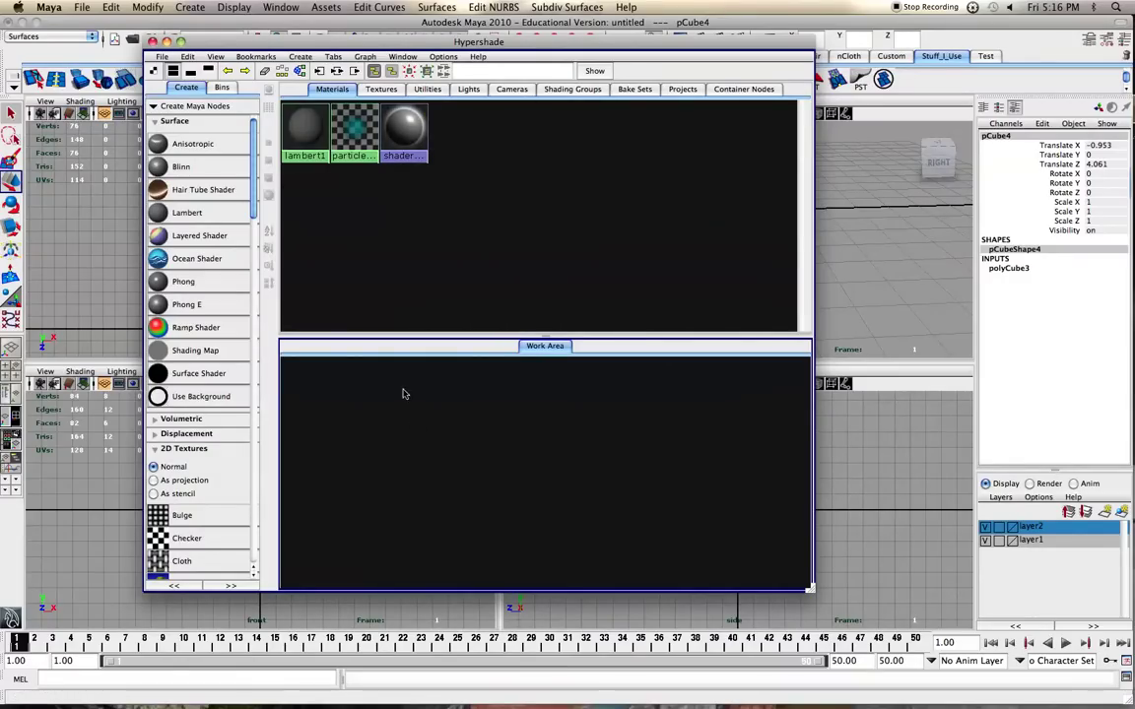
pyautogui.click(152, 43)
# Select the spiked polygon model in the perspective view.
pyautogui.click(773, 306)
pyautogui.scroll(5, 769, 306)
pyautogui.scroll(1, 769, 306)
pyautogui.click(713, 254)
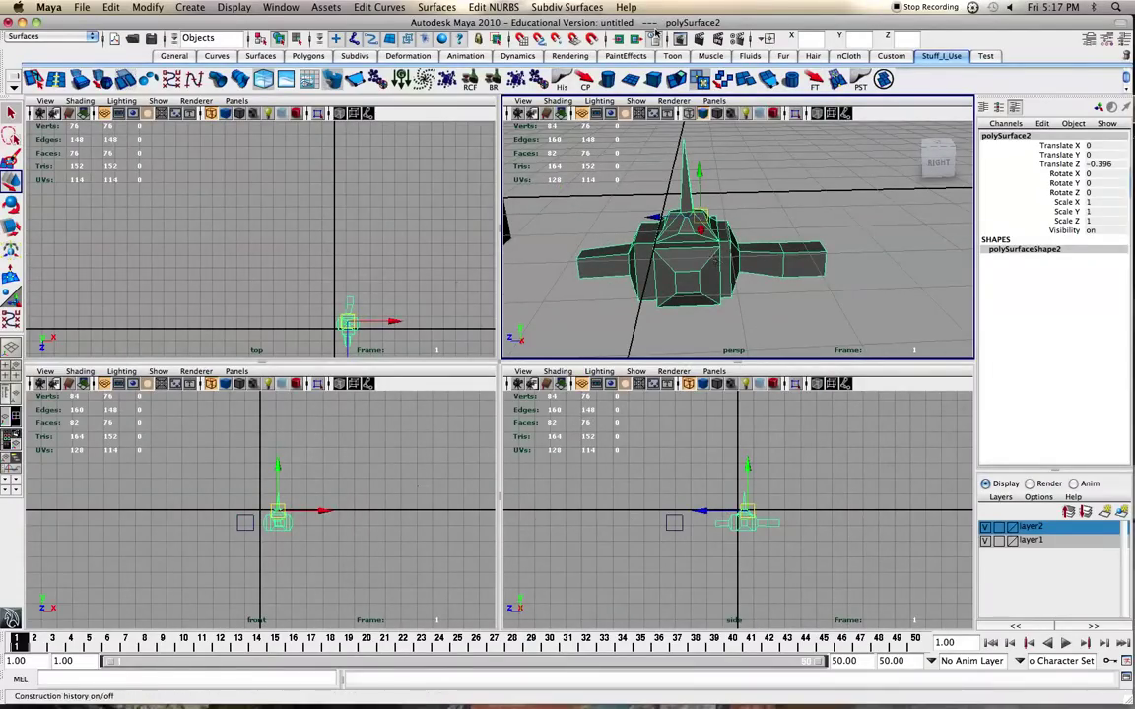
# Open the material attributes of the spiked polygon model.
pyautogui.moveTo(656, 25); pyautogui.dragTo(629, 25)
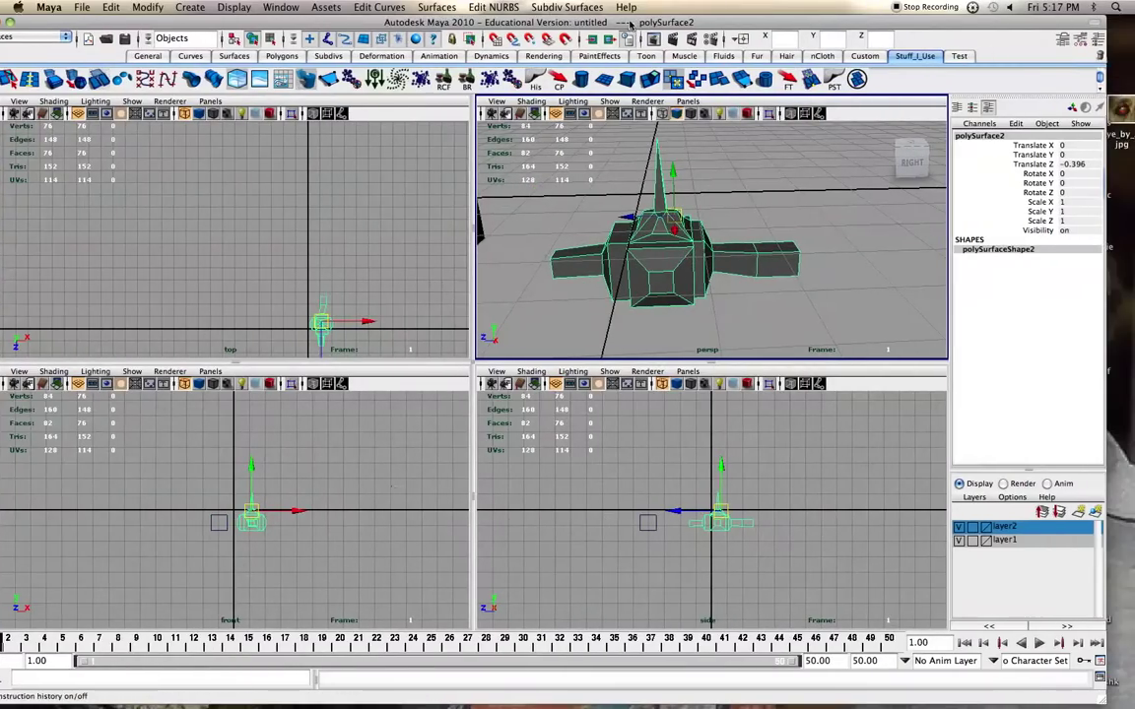
pyautogui.rightClick(640, 250)
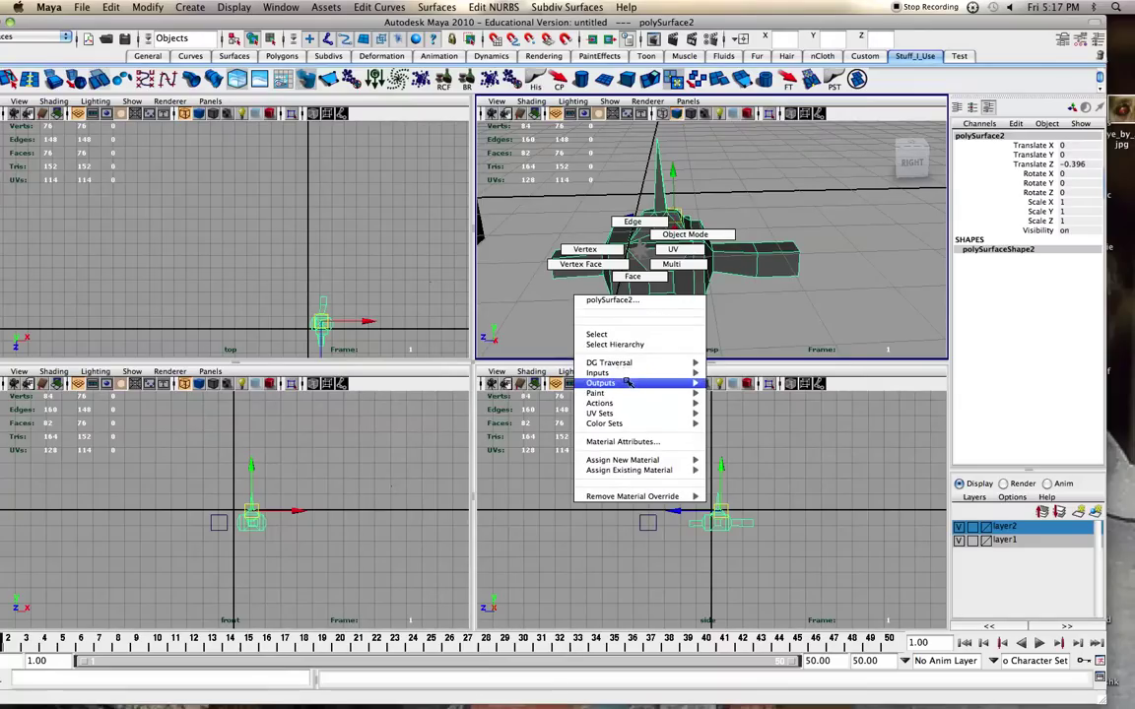
pyautogui.moveTo(627, 394)
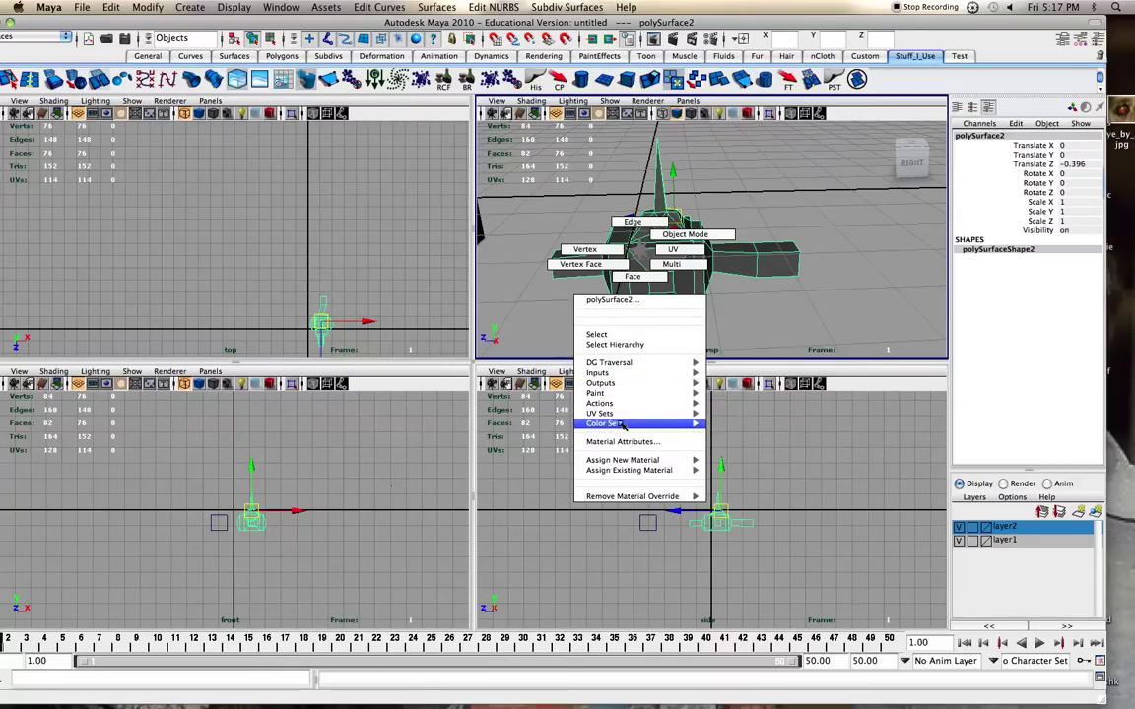
pyautogui.click(623, 441)
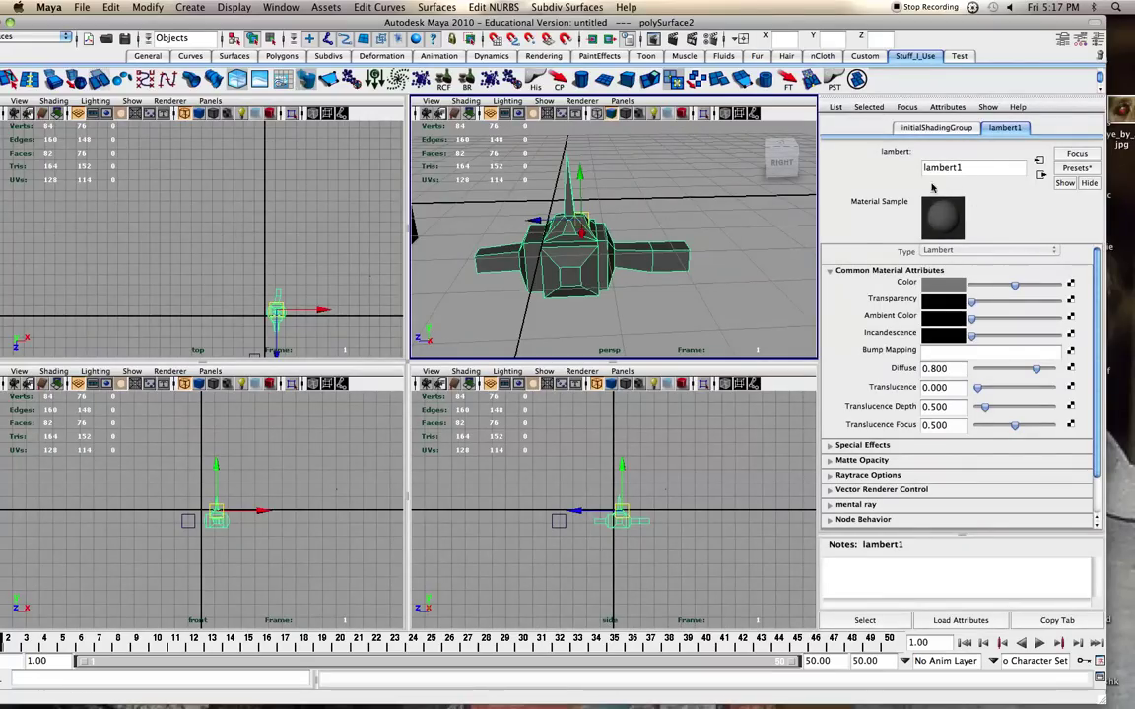
# Assign a new Blinn material to the spiked polygon model.
pyautogui.rightClick(581, 259)
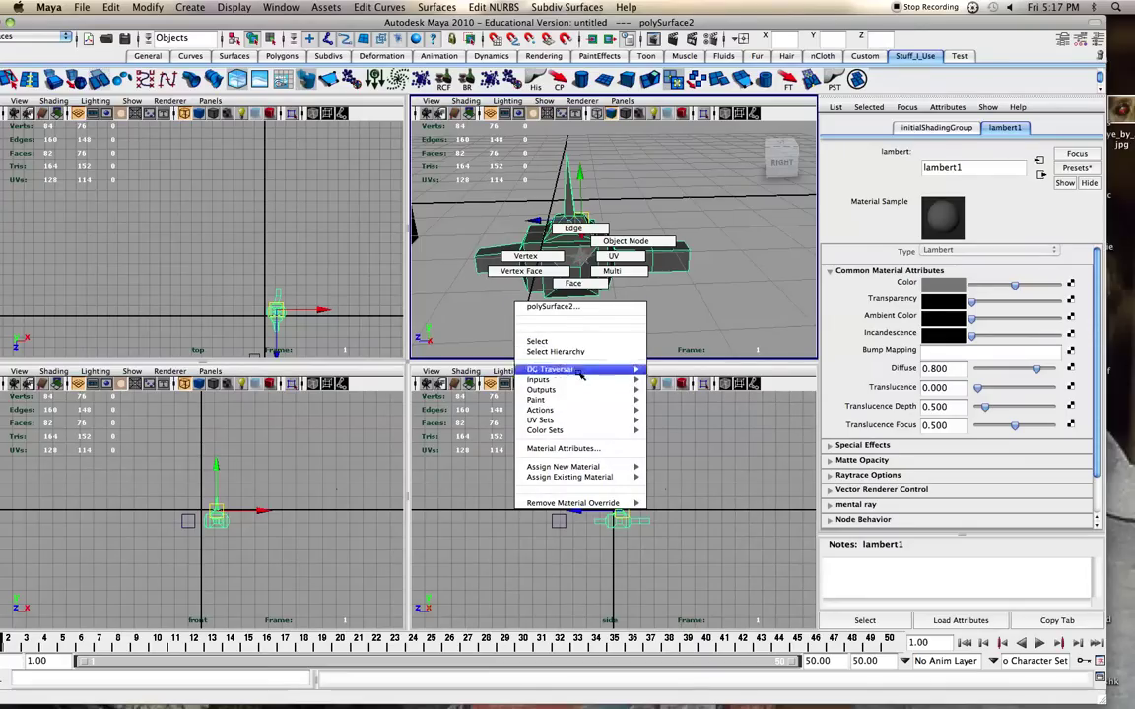
pyautogui.moveTo(583, 467)
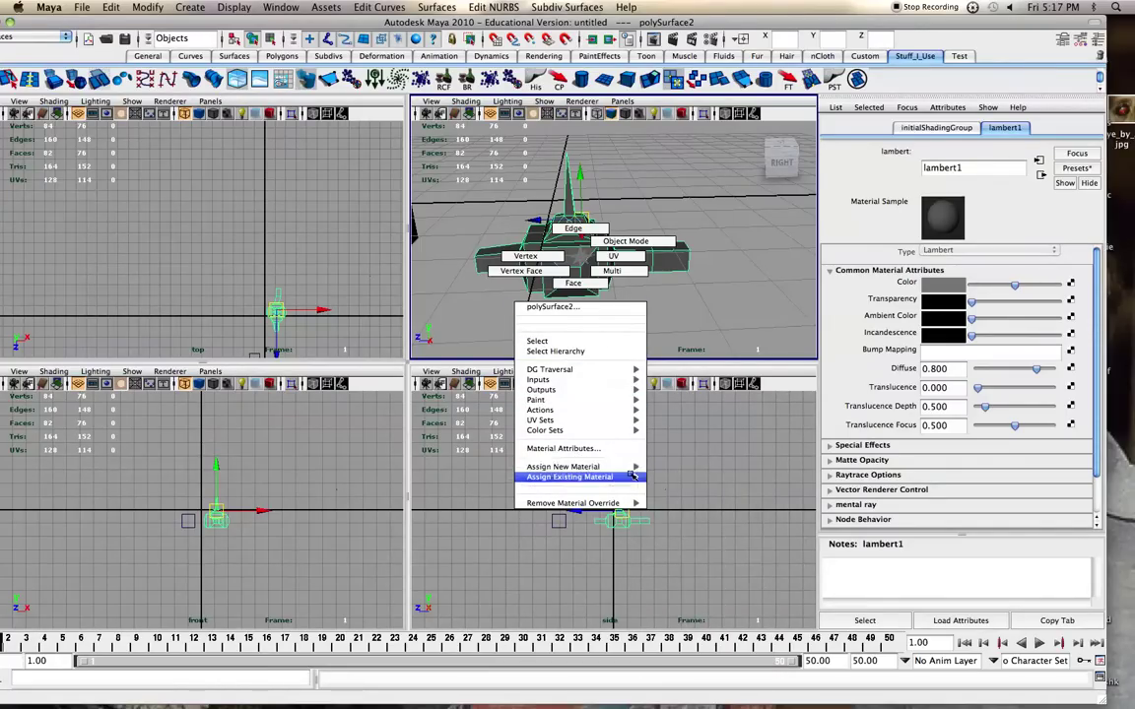
pyautogui.click(680, 484)
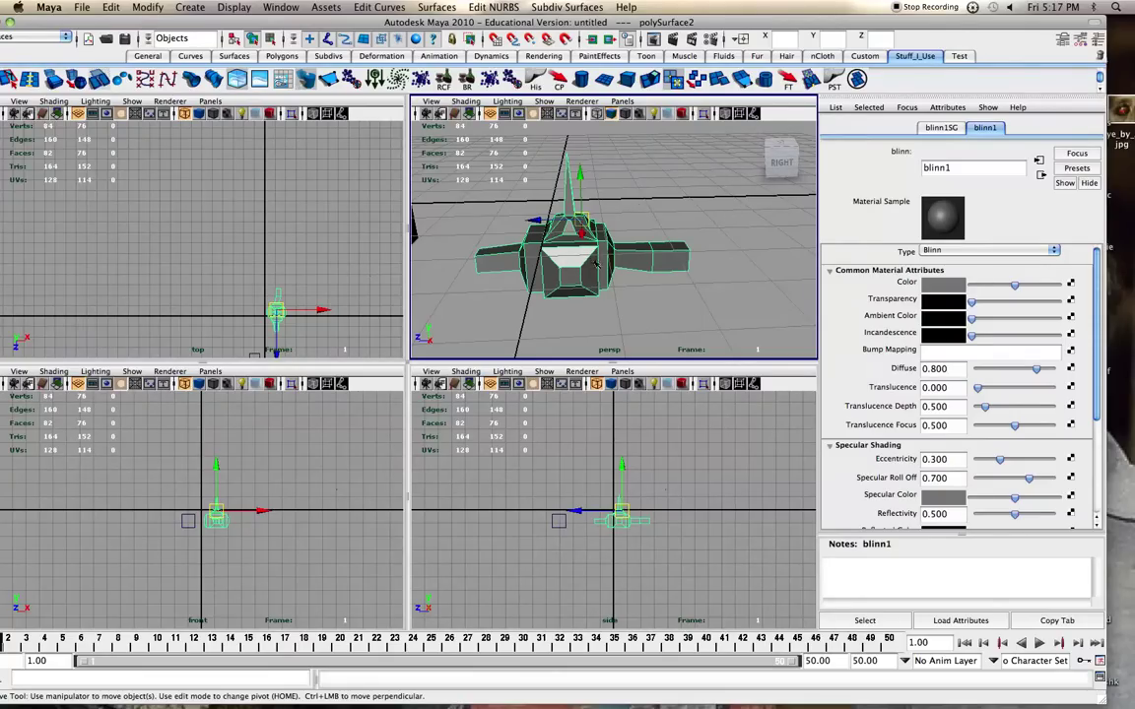
# Darken the Blinn material's base color to a deep grey.
pyautogui.moveTo(558, 24); pyautogui.dragTo(625, 22)
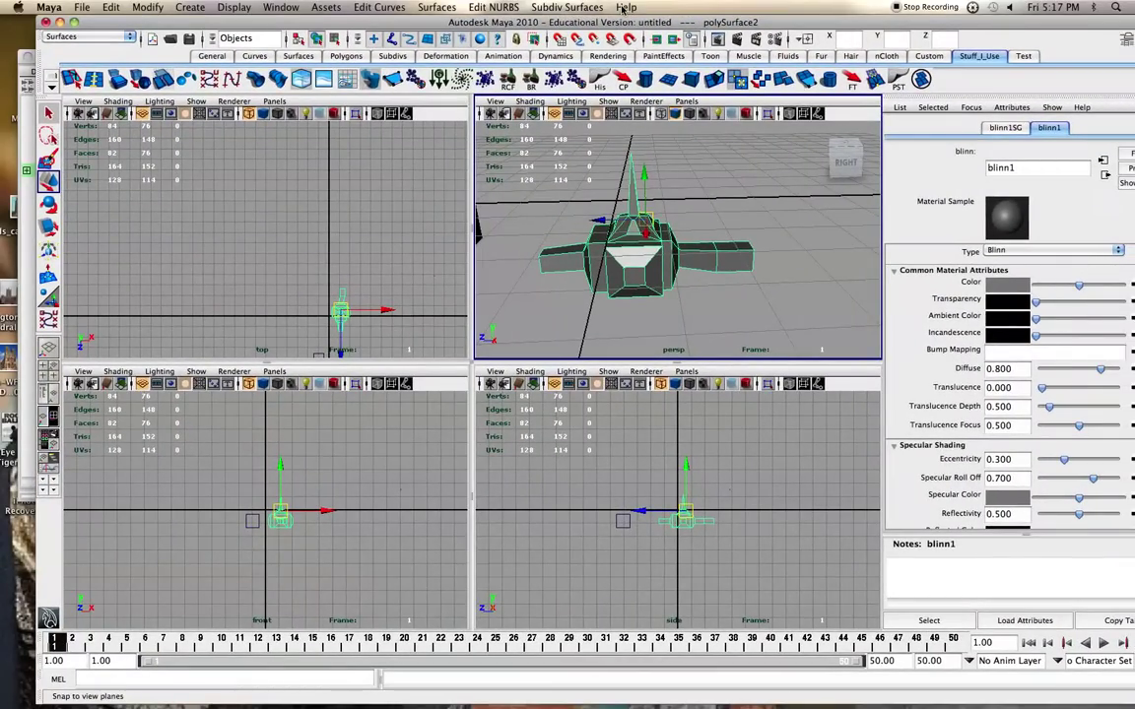
pyautogui.moveTo(581, 20); pyautogui.dragTo(533, 21)
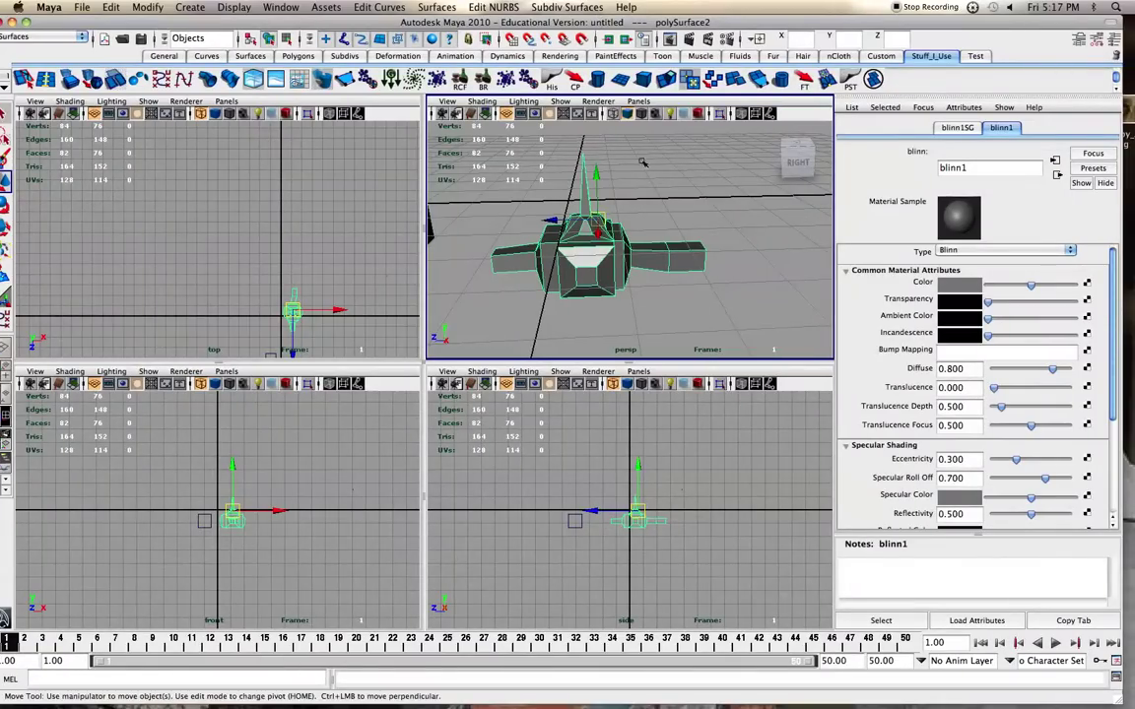
pyautogui.scroll(5, 568, 228)
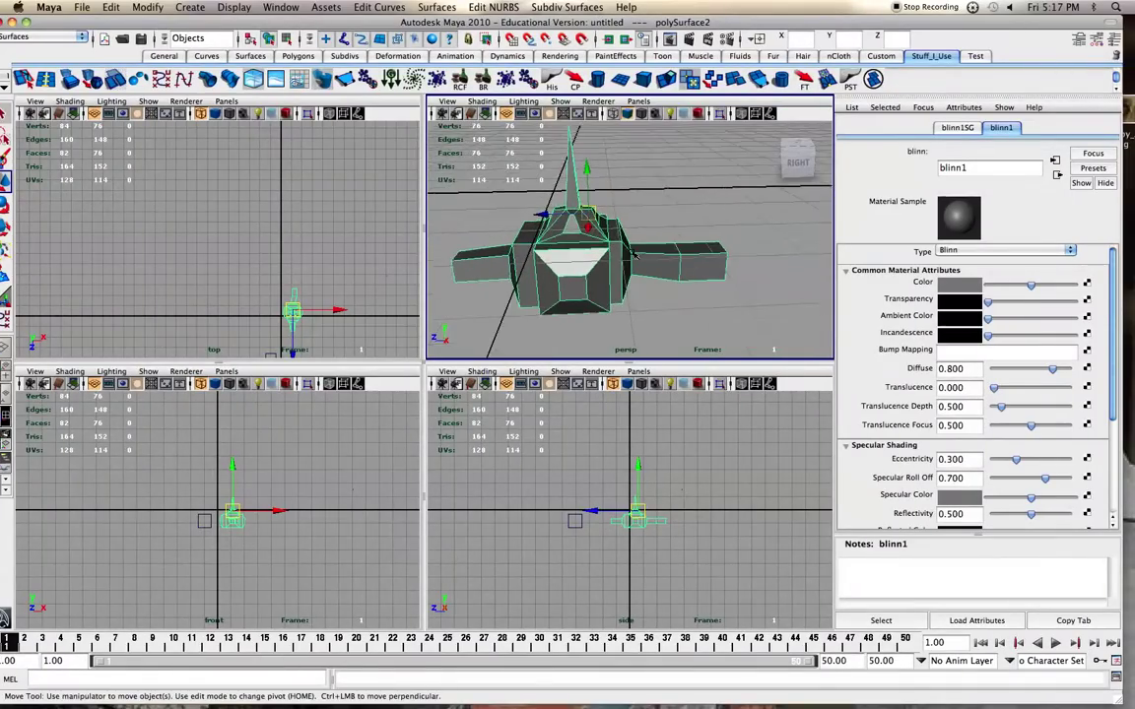
pyautogui.moveTo(1031, 286)
pyautogui.mouseDown()
pyautogui.moveTo(1061, 288)
pyautogui.moveTo(1010, 288)
pyautogui.mouseUp()
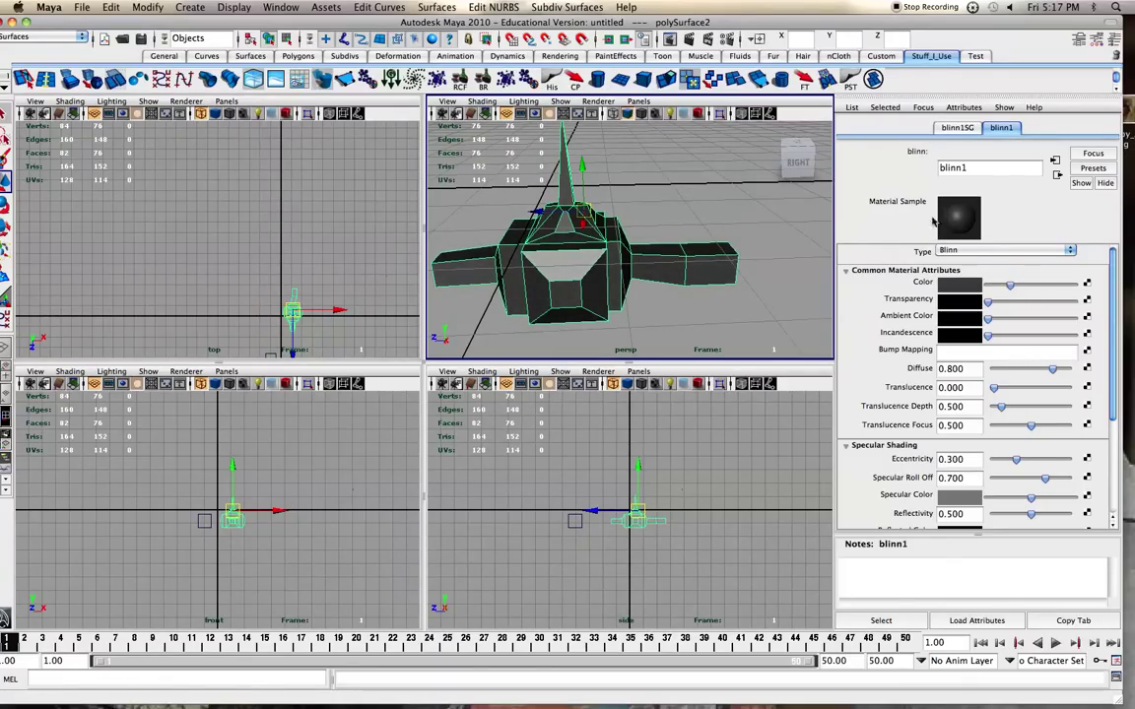
# Render the perspective view with Maya Software and check which renderers are available in the render window.
pyautogui.moveTo(734, 22); pyautogui.dragTo(751, 22)
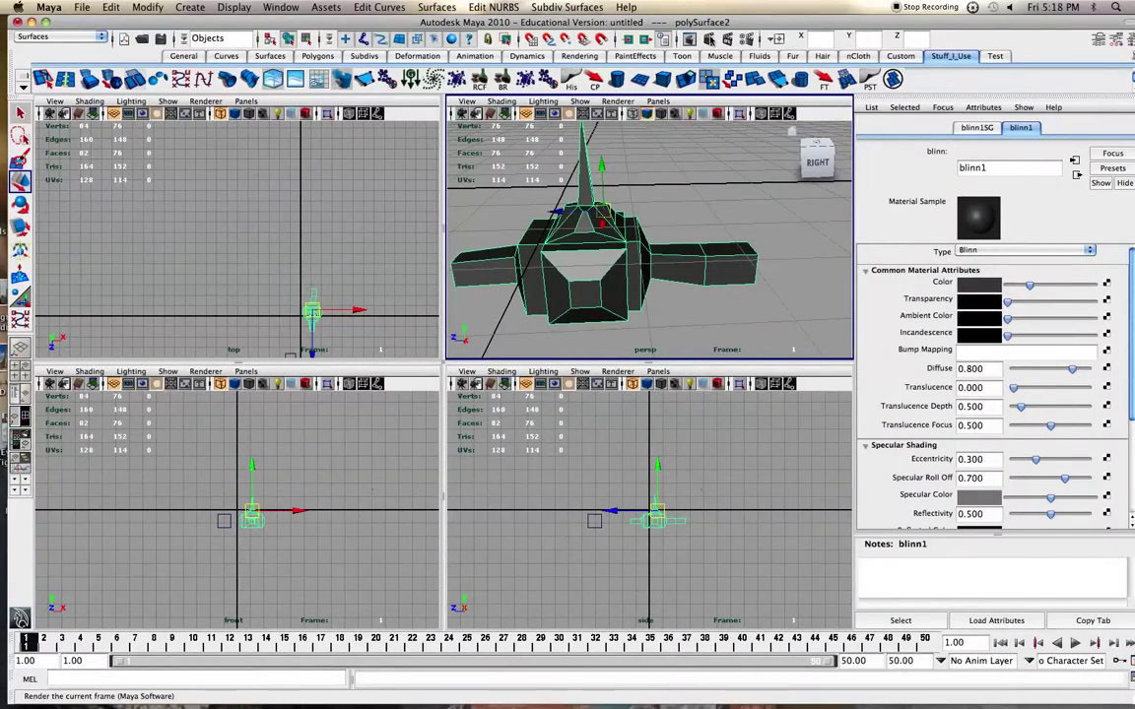
pyautogui.click(637, 39)
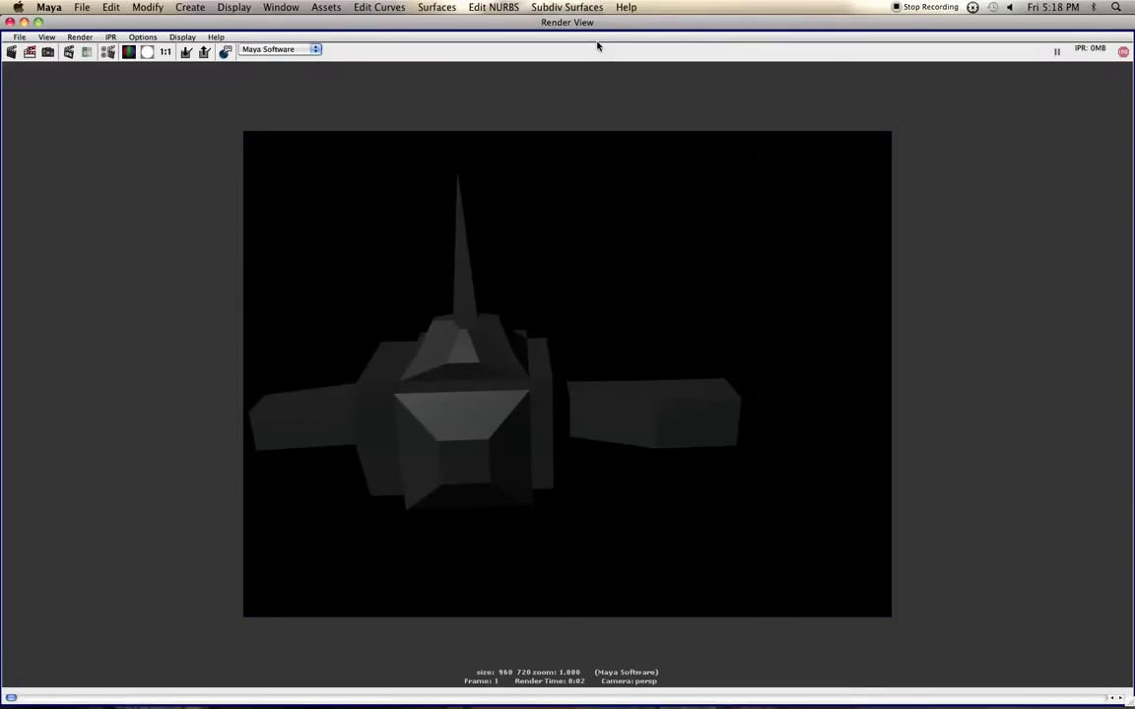
pyautogui.click(312, 51)
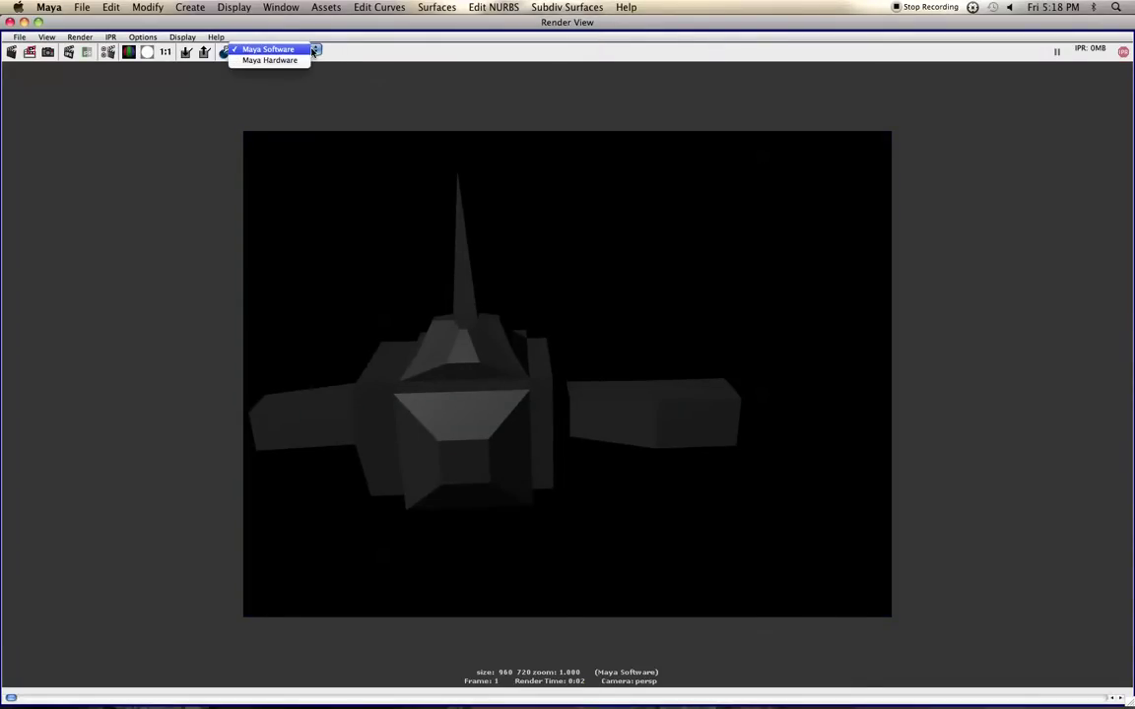
pyautogui.click(271, 51)
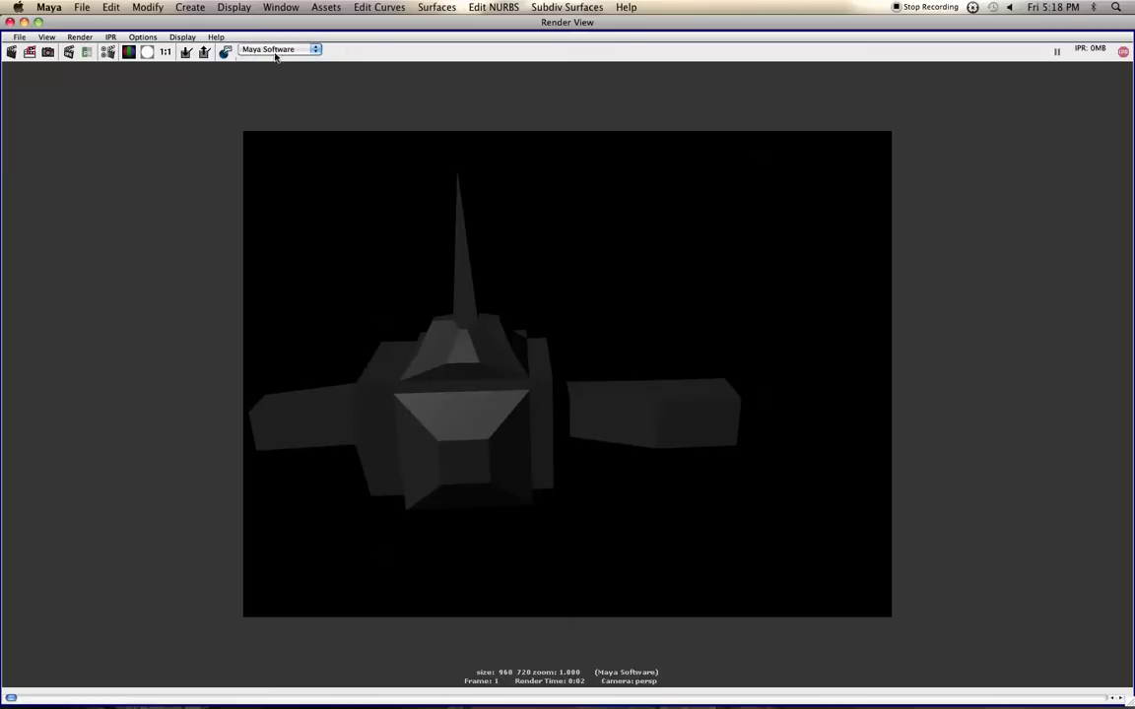
pyautogui.click(10, 21)
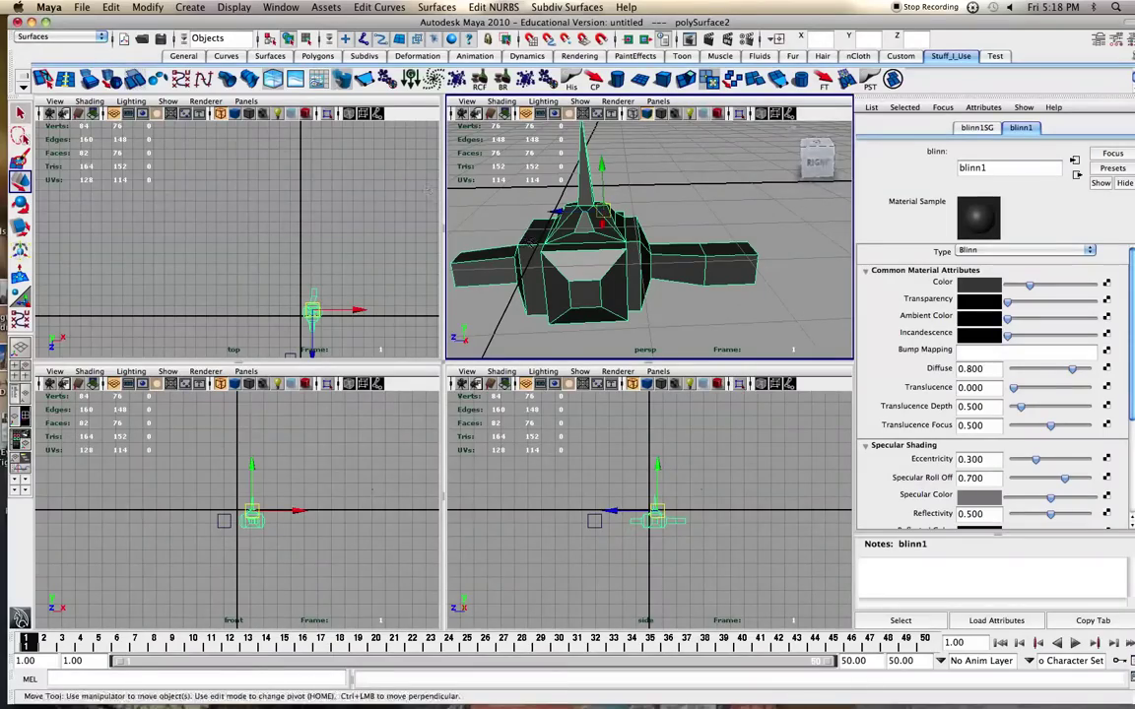
# Load the Mayatomr.bundle plug-in and enable its auto load in the Plug-in Manager.
pyautogui.click(233, 7)
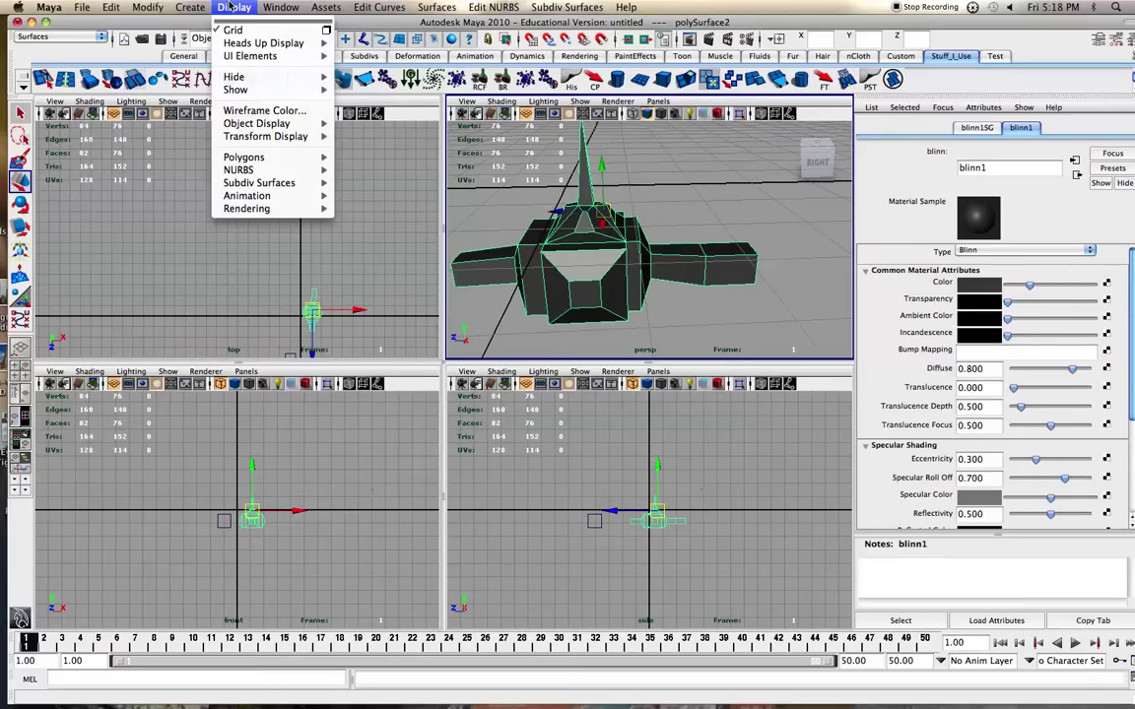
pyautogui.moveTo(260, 7)
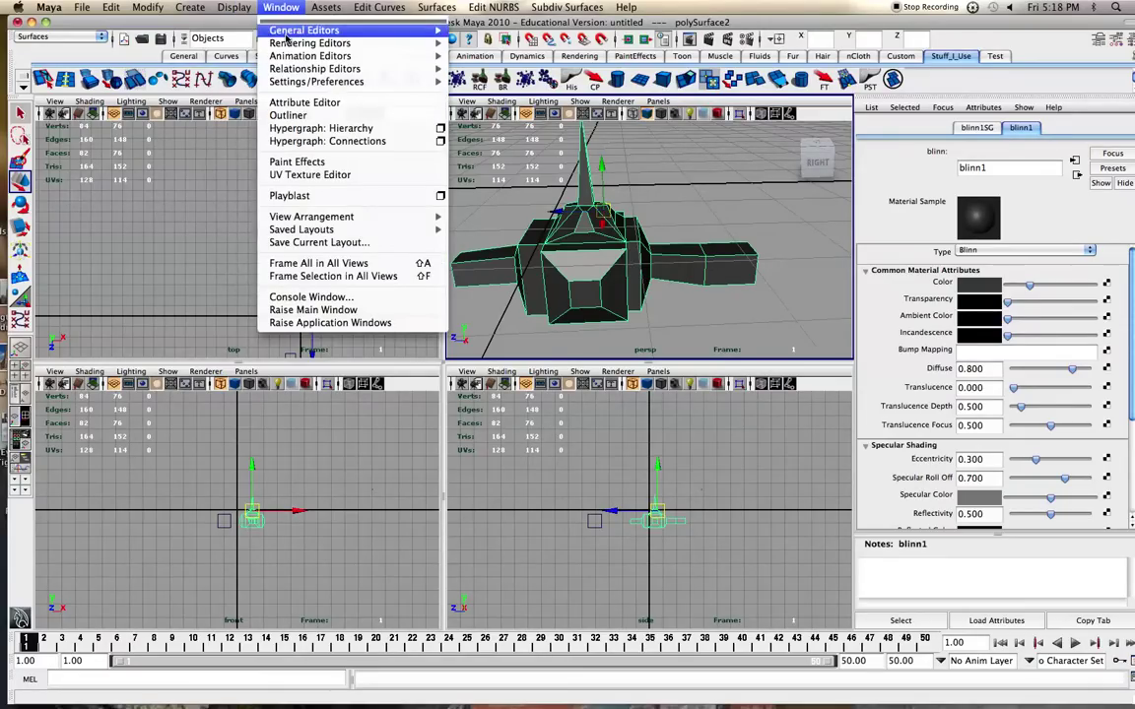
pyautogui.moveTo(294, 85)
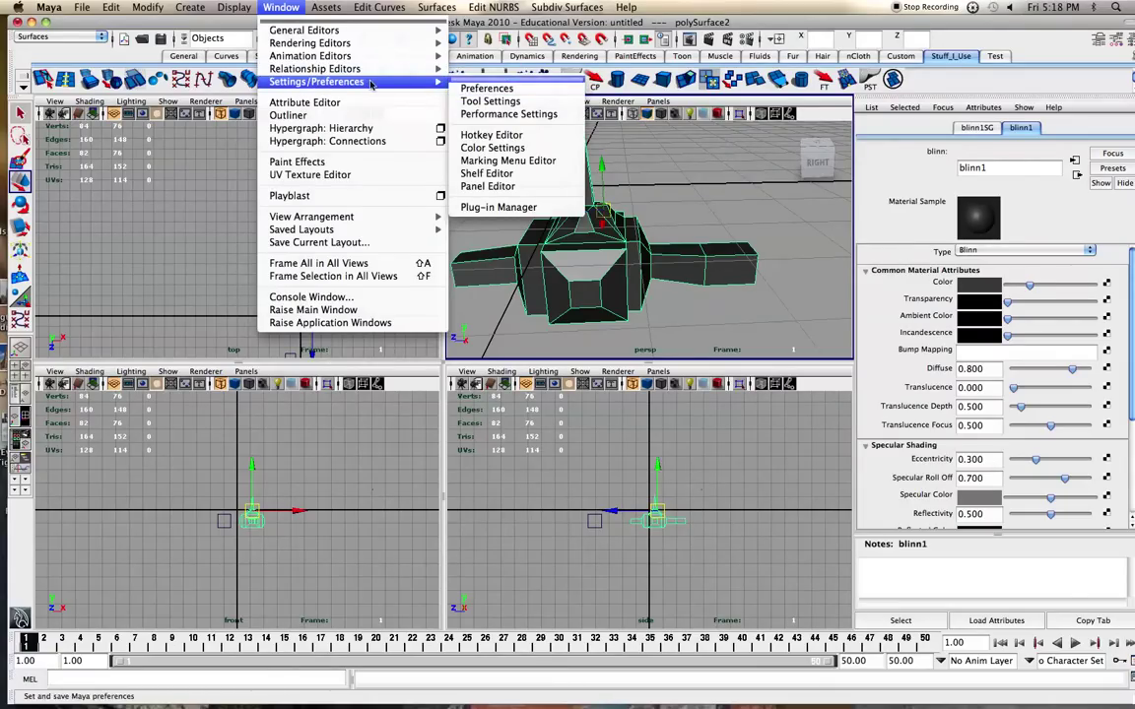
pyautogui.moveTo(414, 82)
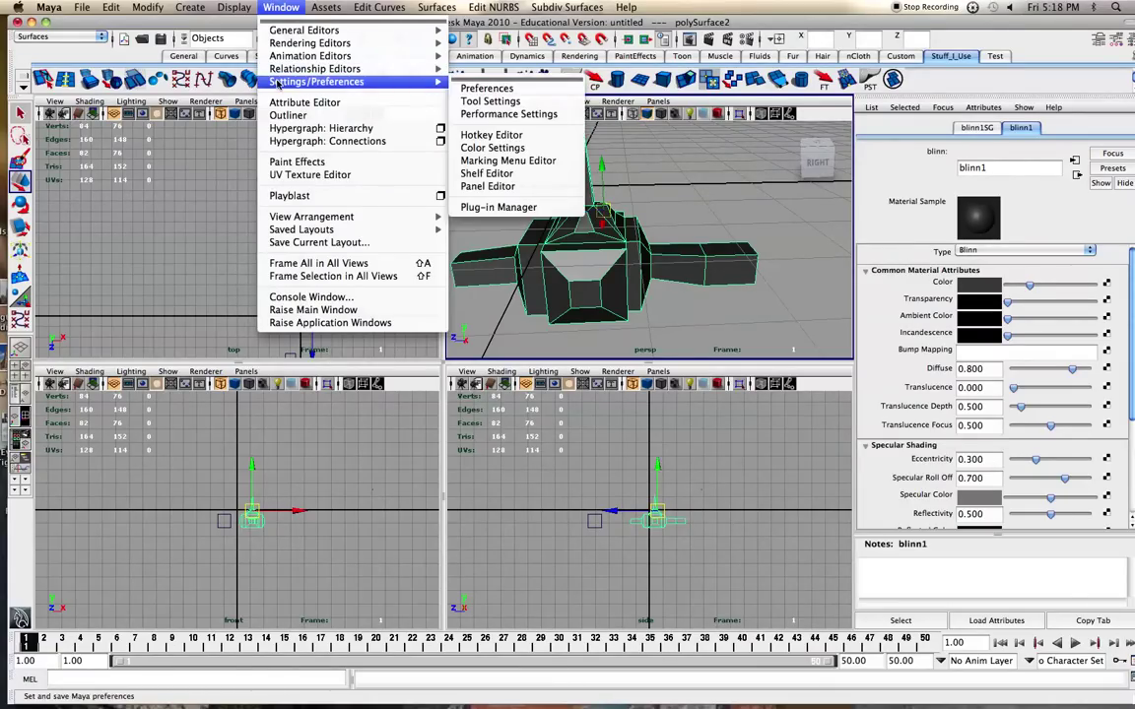
pyautogui.click(521, 209)
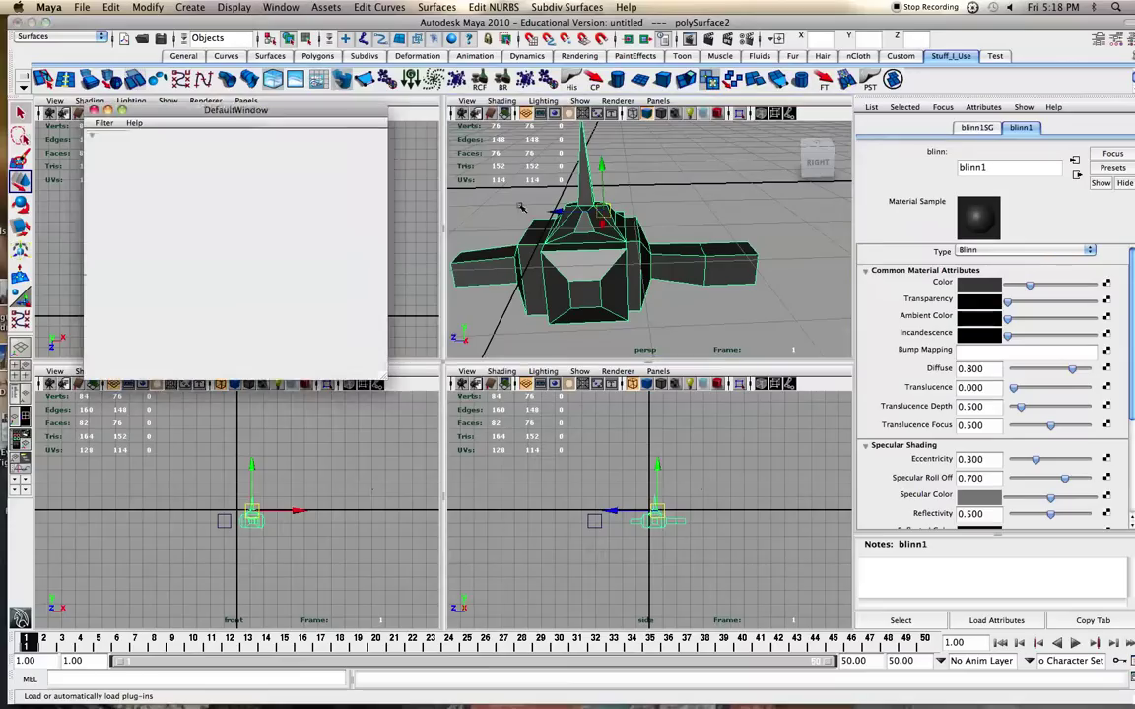
pyautogui.moveTo(382, 163); pyautogui.dragTo(385, 249)
pyautogui.scroll(-5, 294, 298)
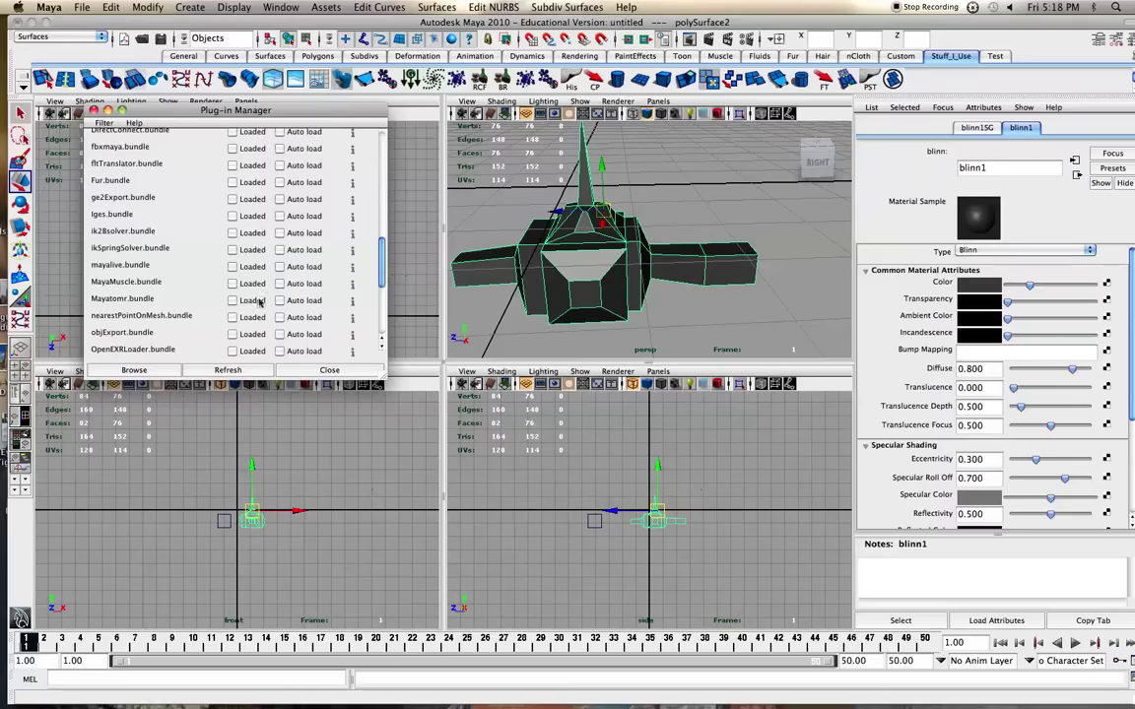
pyautogui.click(232, 301)
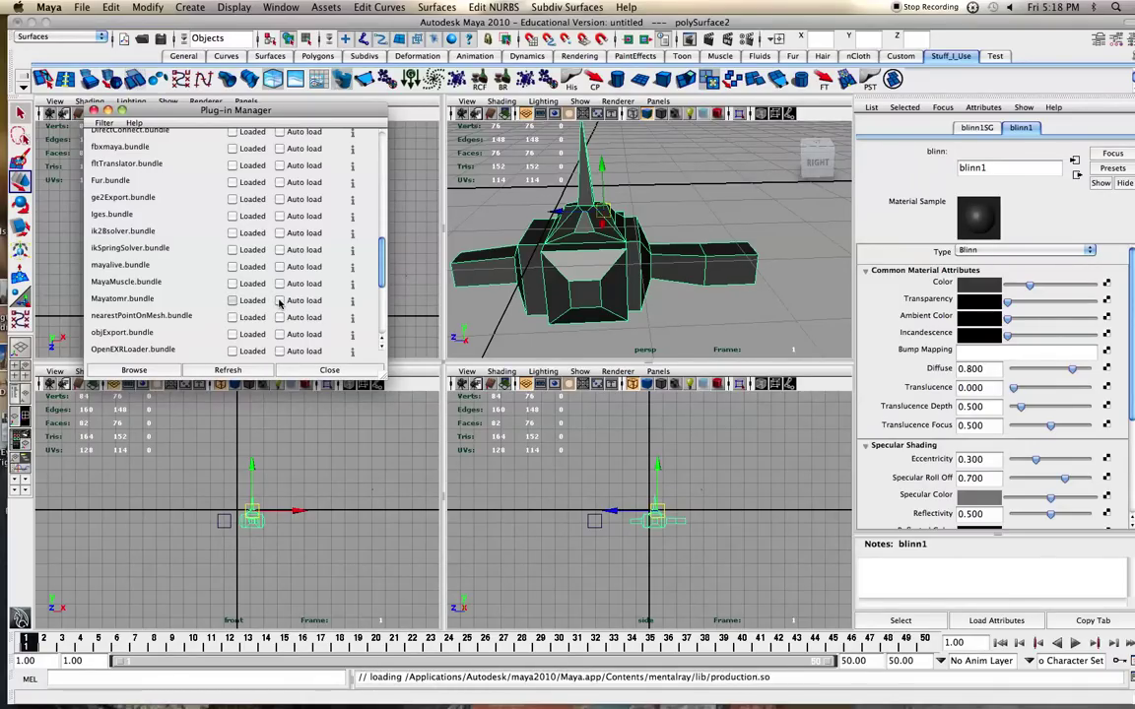
pyautogui.click(280, 301)
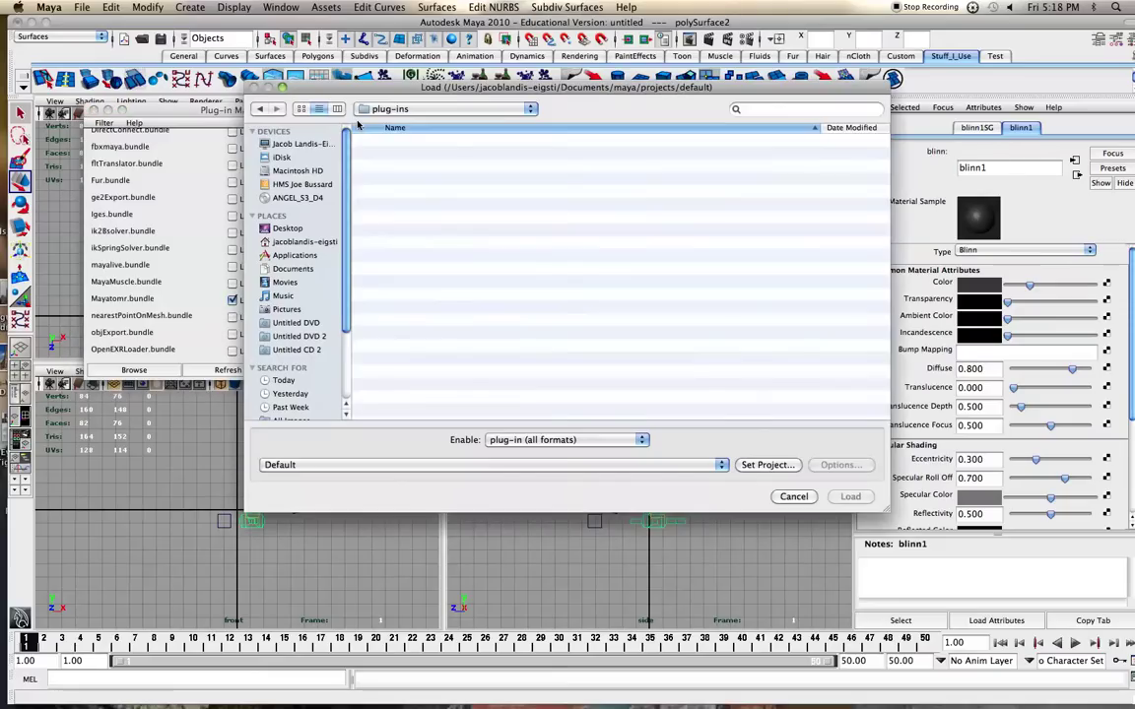
pyautogui.click(794, 496)
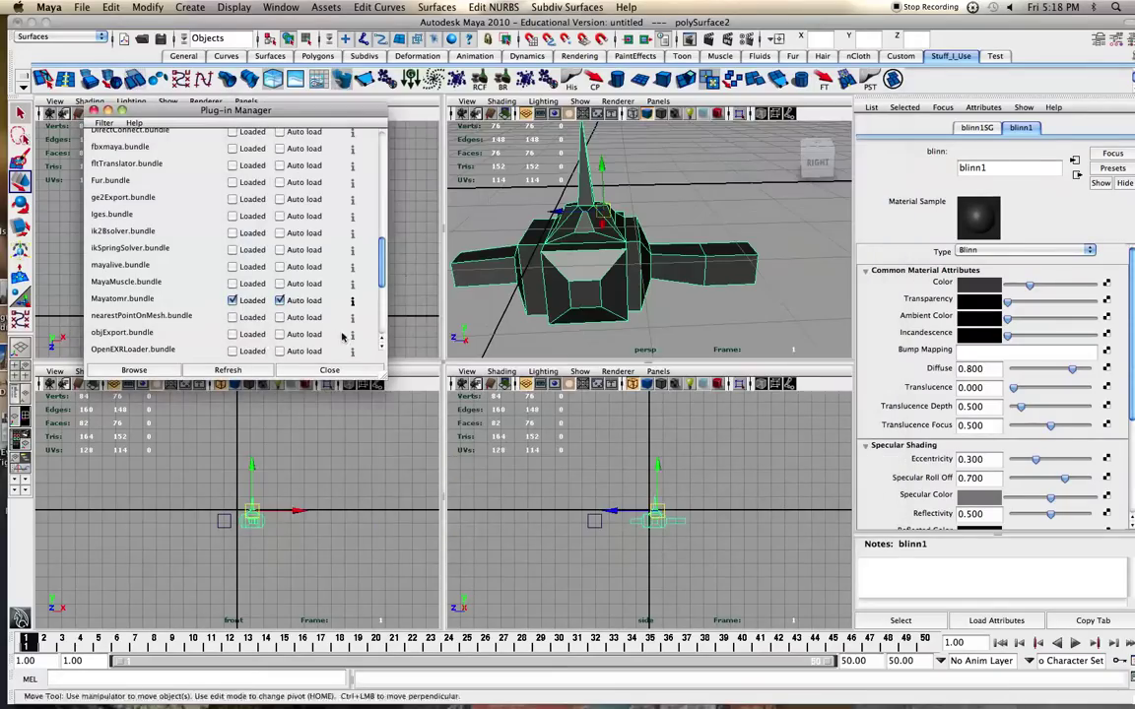
pyautogui.click(309, 371)
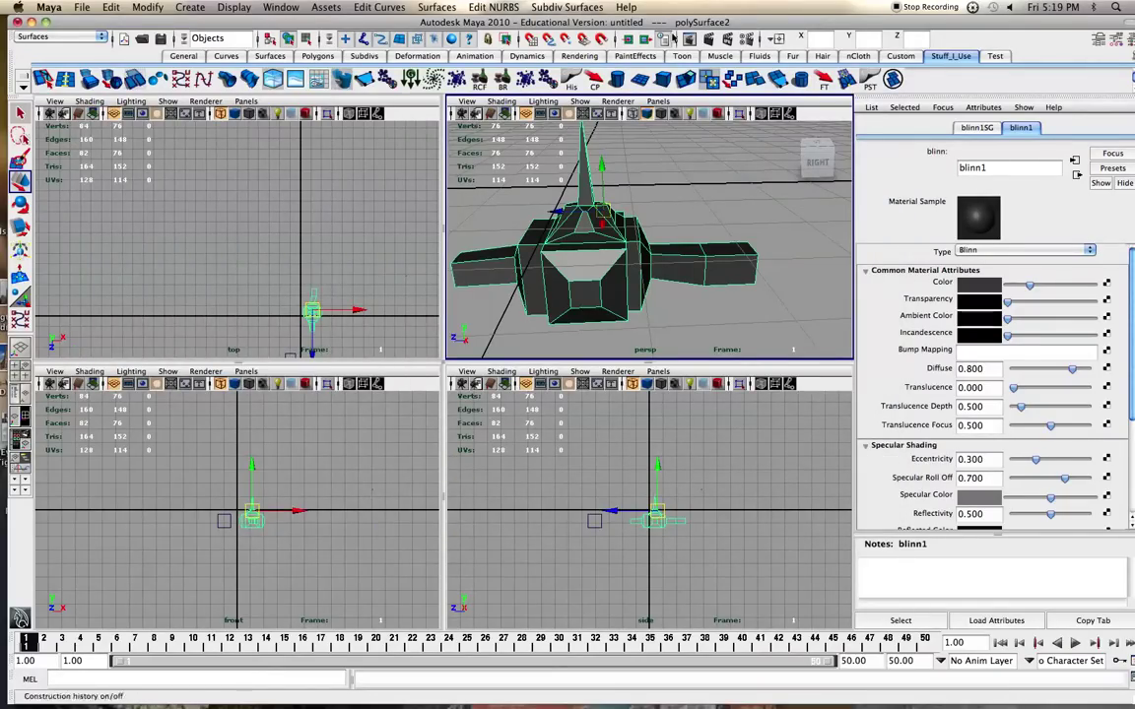
# Switch the renderer to mental ray, render the perspective view again, and close the render window.
pyautogui.click(689, 38)
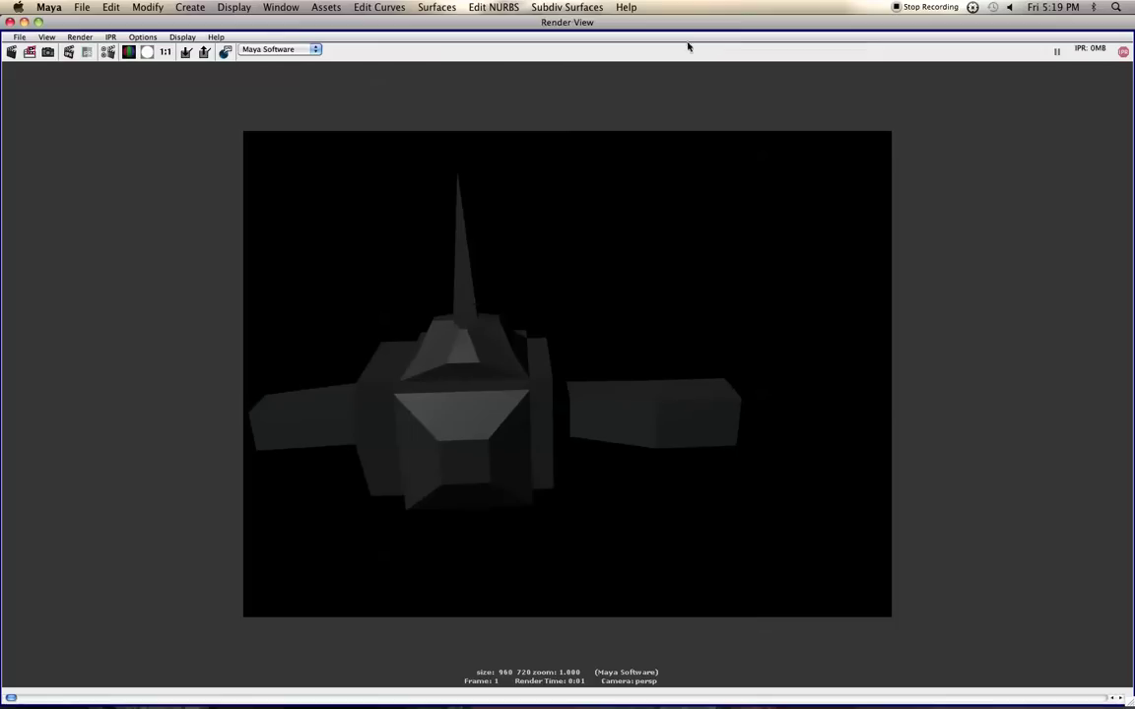
pyautogui.click(286, 49)
pyautogui.click(287, 69)
pyautogui.click(13, 53)
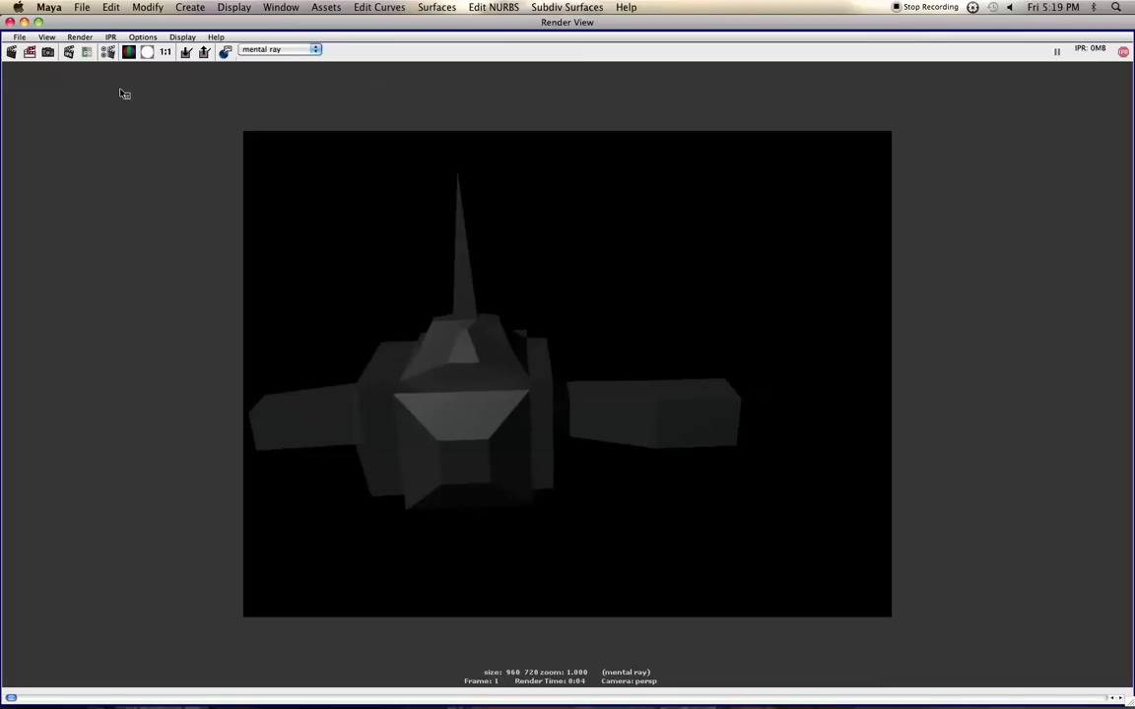
pyautogui.click(9, 21)
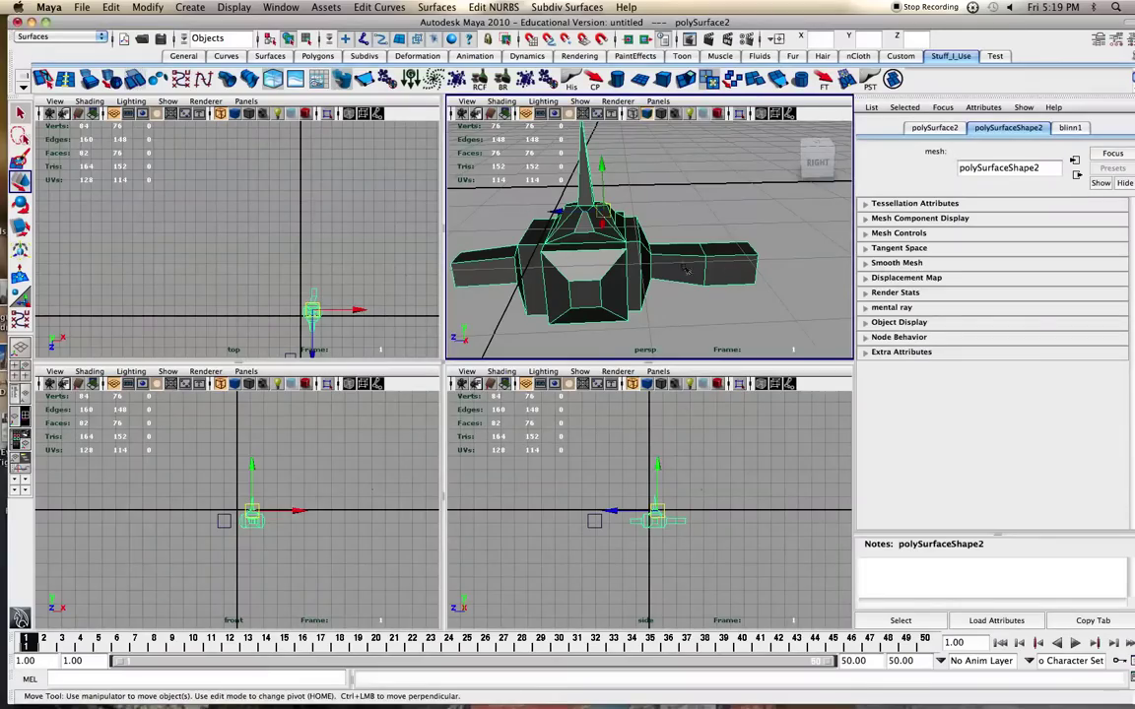
# Reselect the spiked model and examine the attributes of its Blinn material and the material's shading group.
pyautogui.scroll(-6, 731, 265)
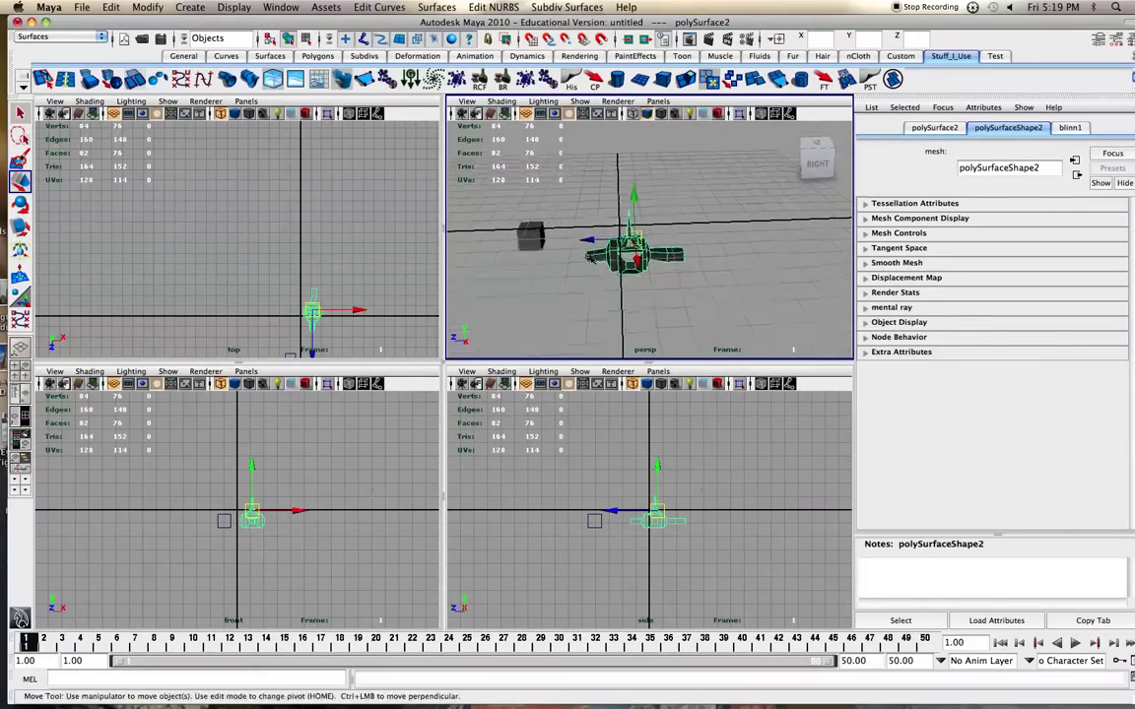
pyautogui.scroll(5, 591, 258)
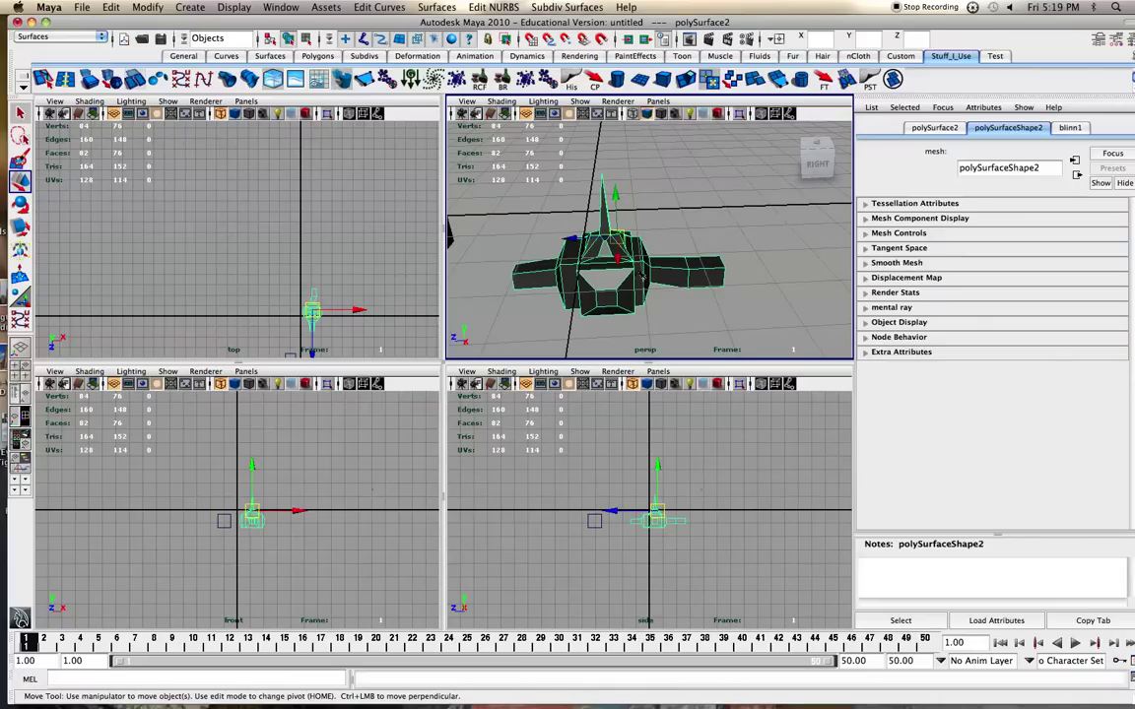
pyautogui.moveTo(685, 22); pyautogui.dragTo(659, 22)
pyautogui.click(623, 240)
pyautogui.click(623, 240)
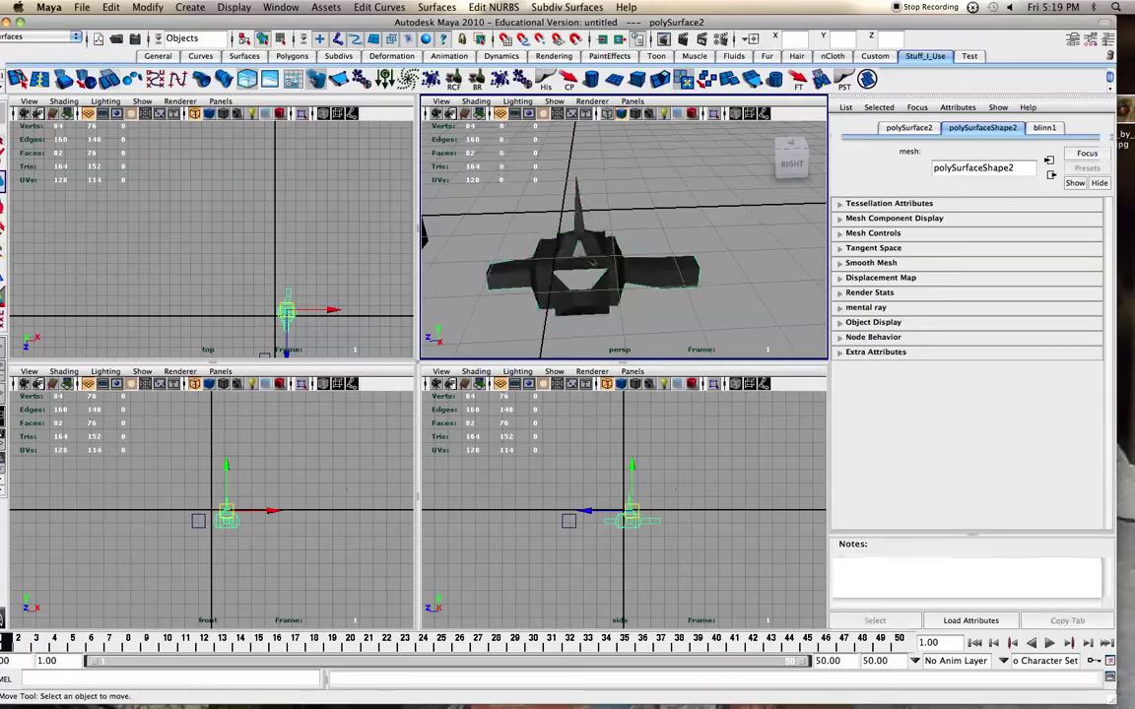
pyautogui.click(1045, 128)
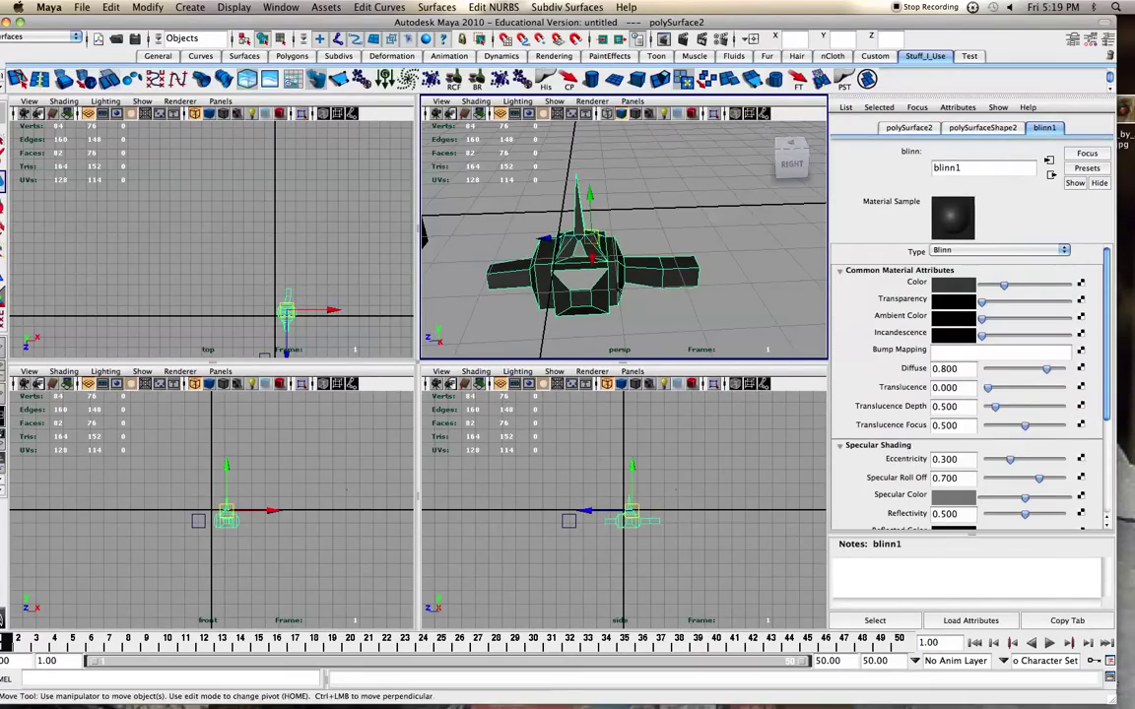
pyautogui.moveTo(611, 280); pyautogui.dragTo(604, 475, button='right')
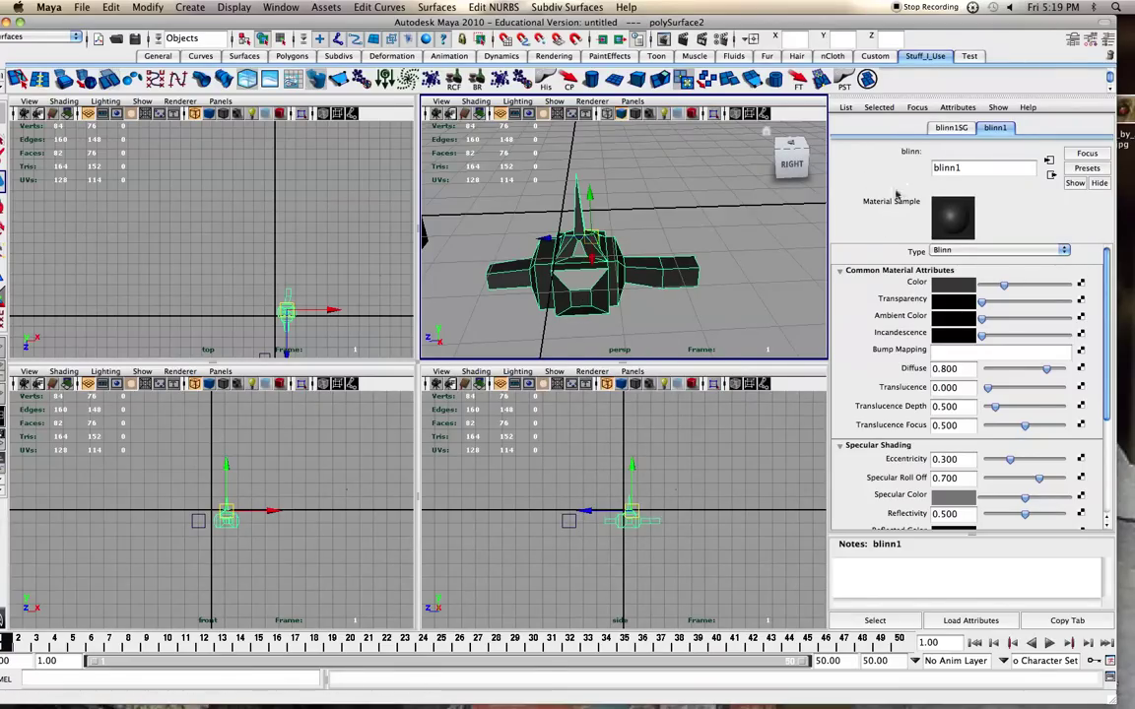
pyautogui.click(950, 128)
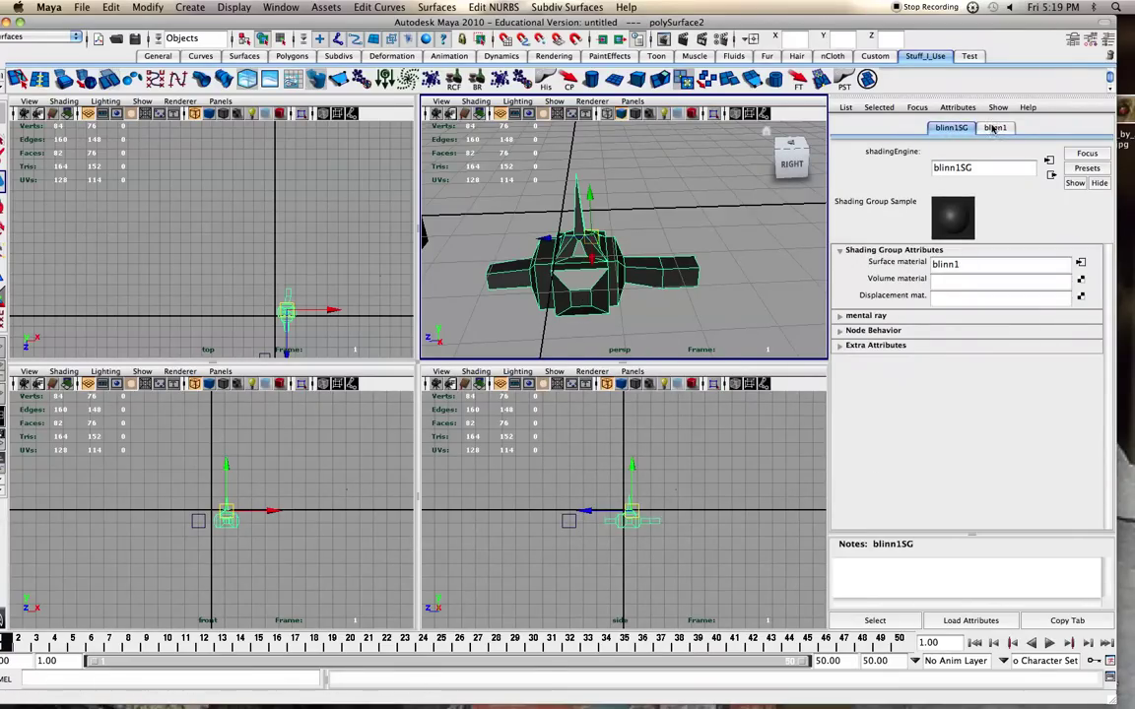
# Lighten the Blinn material's color to a light grey and slightly raise its transparency and incandescence.
pyautogui.click(994, 128)
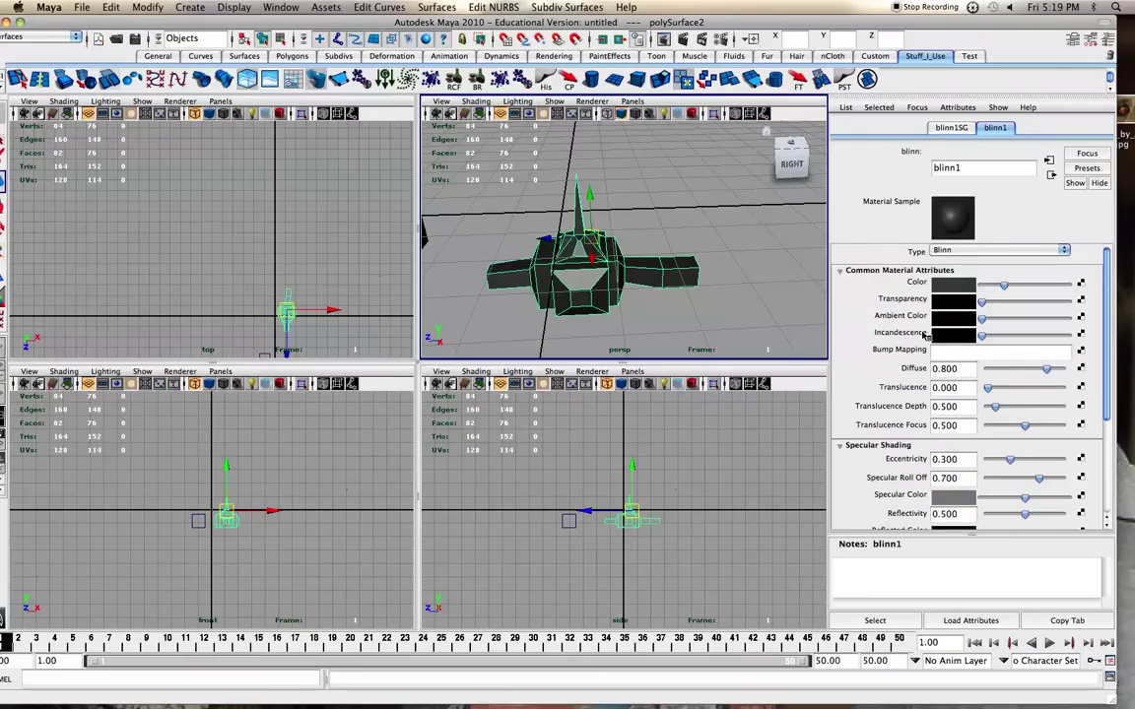
pyautogui.moveTo(1004, 287); pyautogui.dragTo(1042, 289)
pyautogui.scroll(-1, 966, 364)
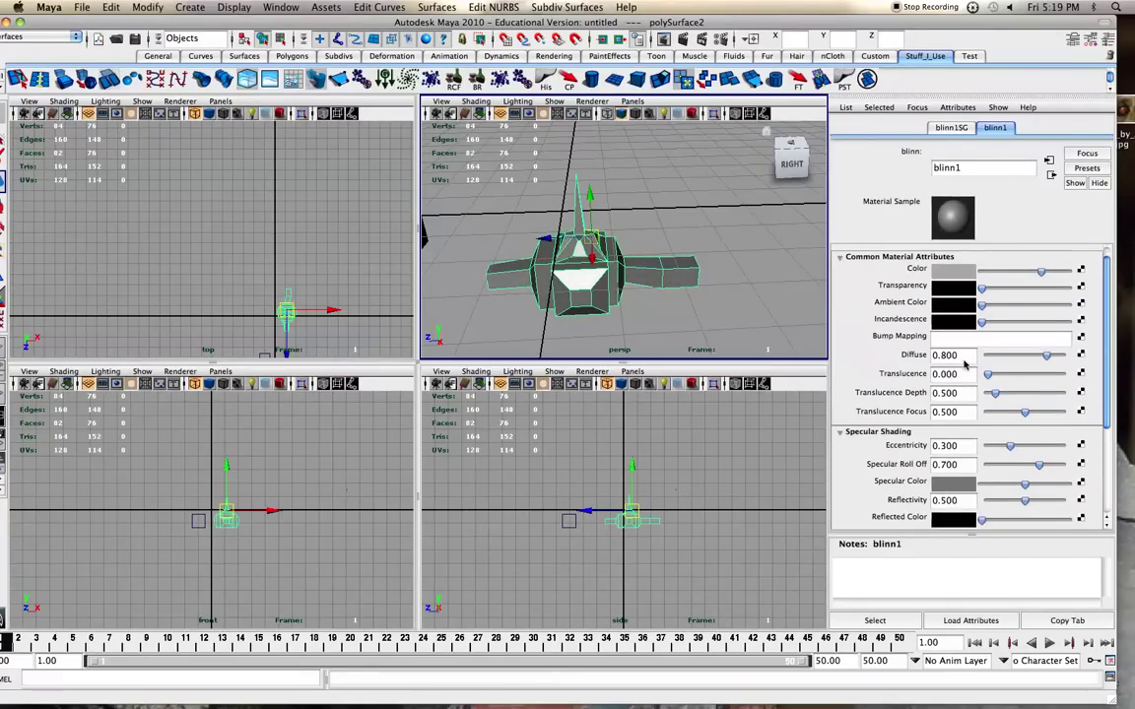
pyautogui.moveTo(976, 288); pyautogui.dragTo(1000, 330)
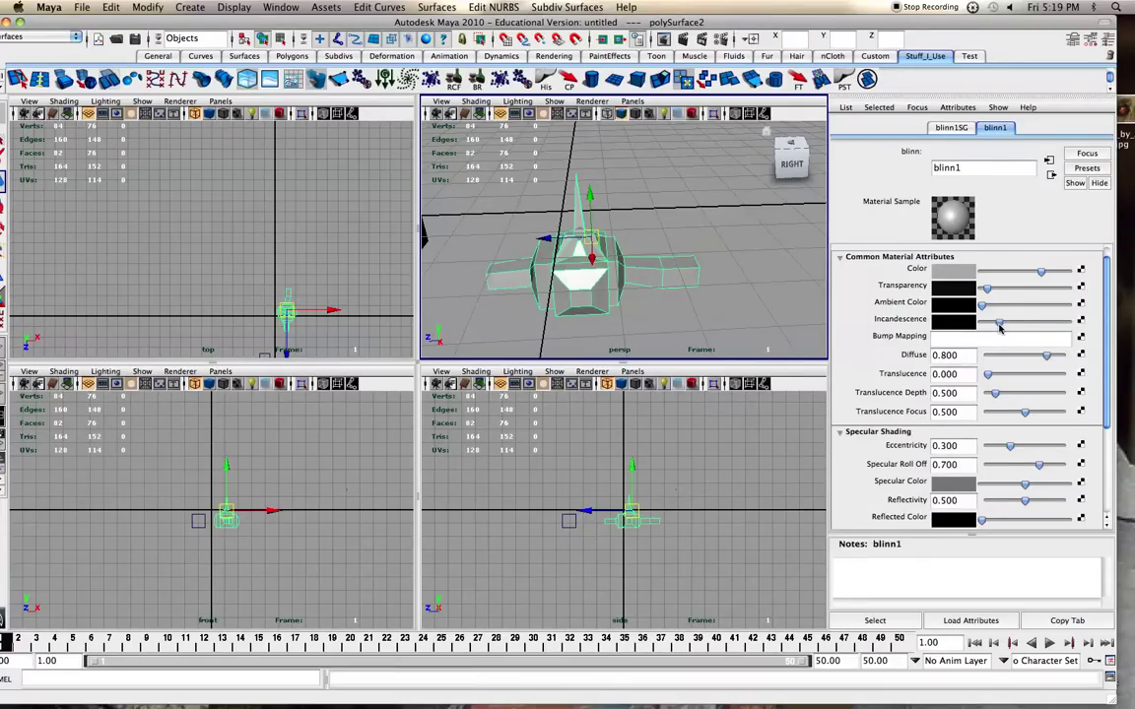
# Set the Blinn material's specular eccentricity to about 0.073 and its reflectivity to about 0.734.
pyautogui.scroll(-3, 980, 338)
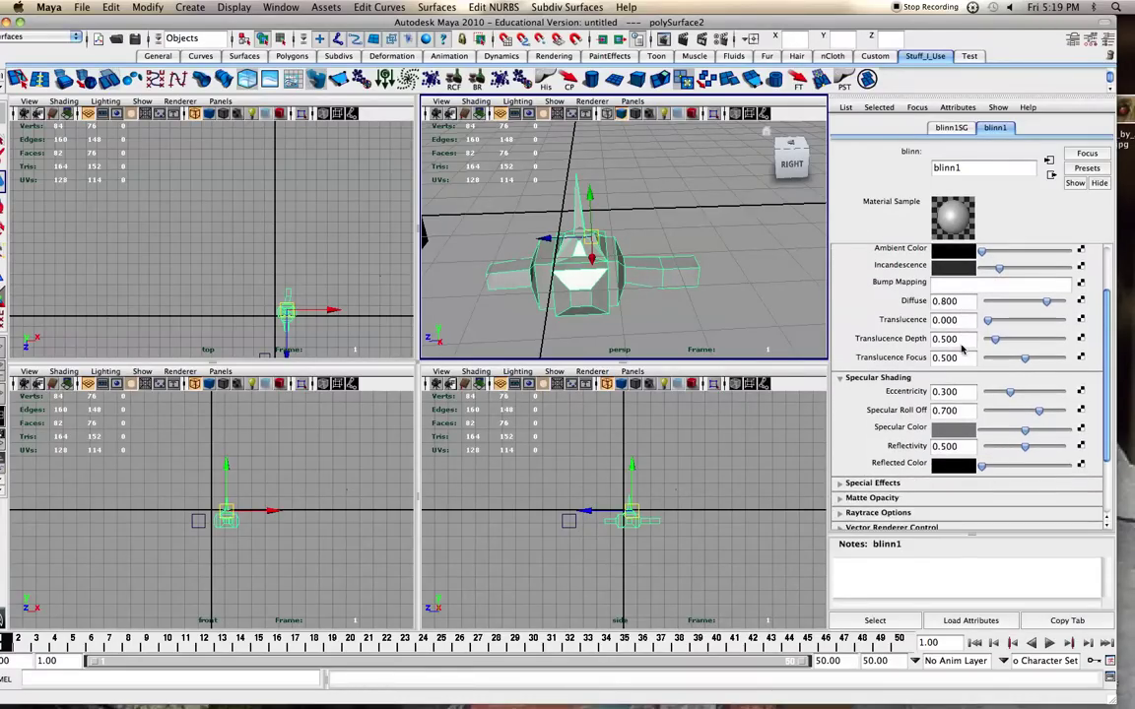
pyautogui.scroll(-1, 976, 364)
pyautogui.moveTo(1011, 383)
pyautogui.mouseDown()
pyautogui.moveTo(1047, 382)
pyautogui.moveTo(994, 383)
pyautogui.mouseUp()
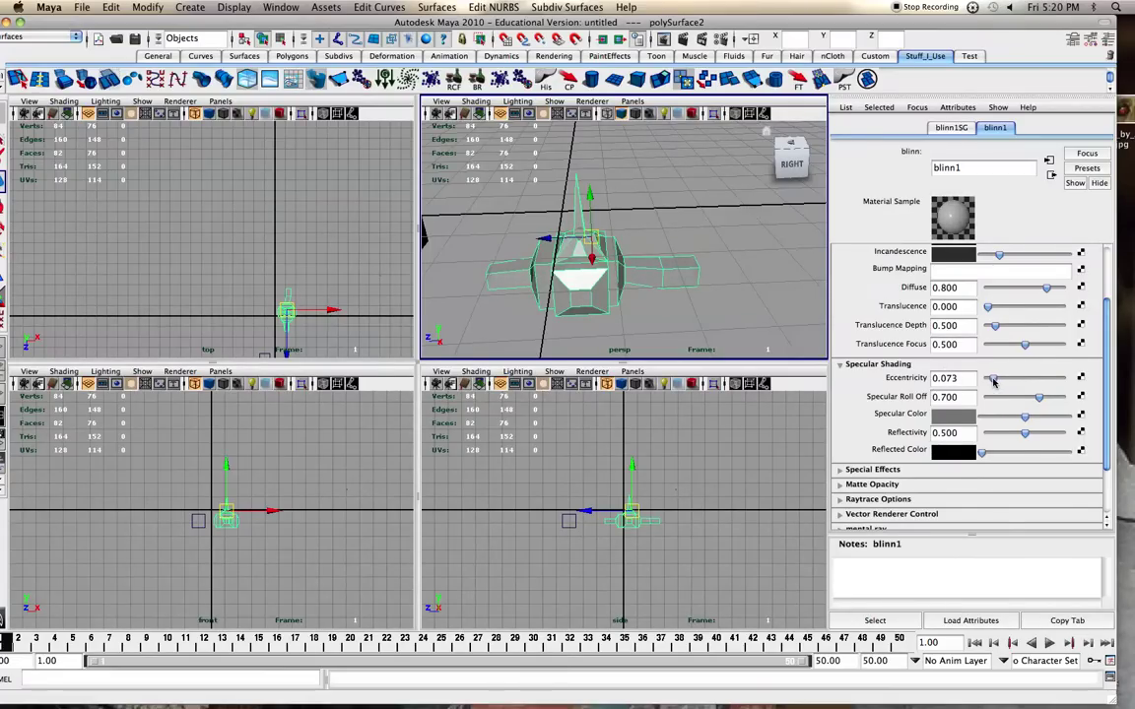
pyautogui.scroll(-3, 994, 382)
pyautogui.moveTo(1019, 394); pyautogui.dragTo(1040, 395)
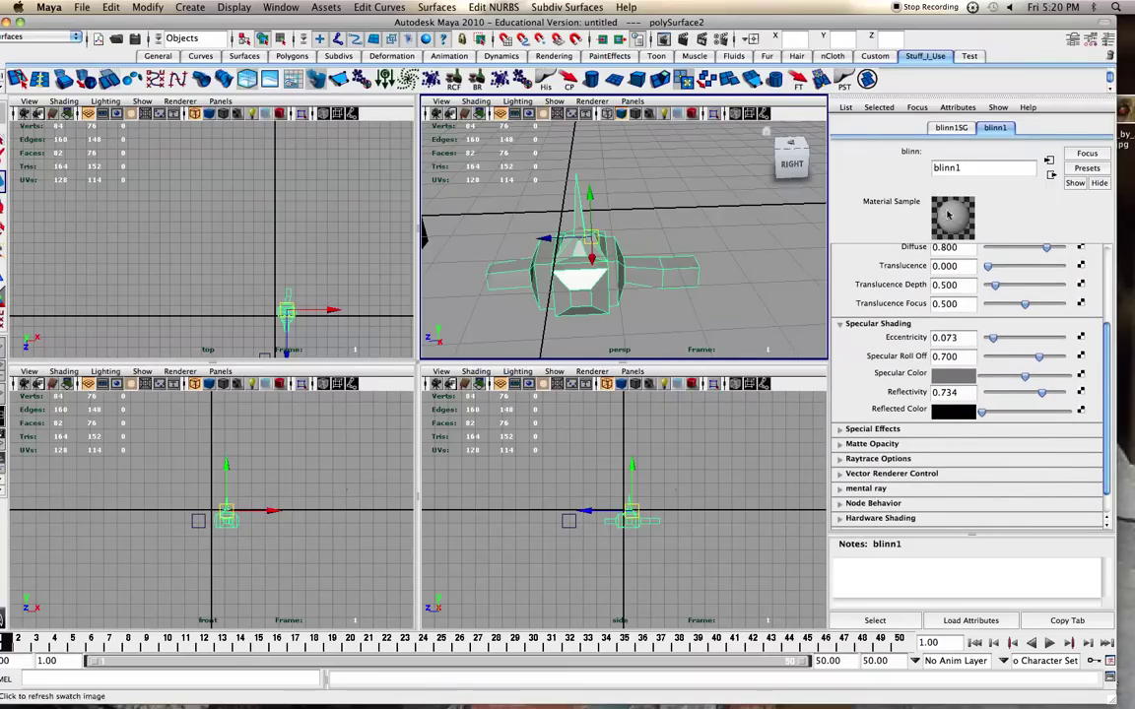
pyautogui.scroll(-2, 544, 267)
# Look through the new material types that can be assigned to the spiked model, without assigning one.
pyautogui.keyDown('alt'); pyautogui.moveTo(544, 267); pyautogui.dragTo(586, 278); pyautogui.keyUp('alt')
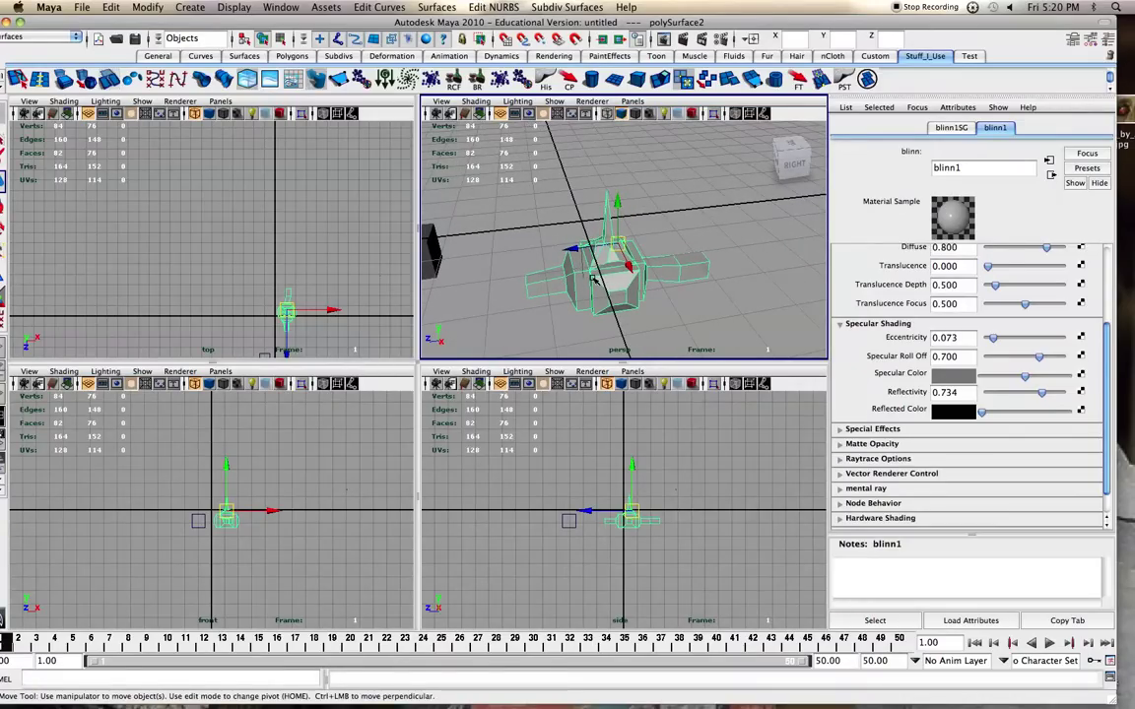
pyautogui.rightClick(592, 280)
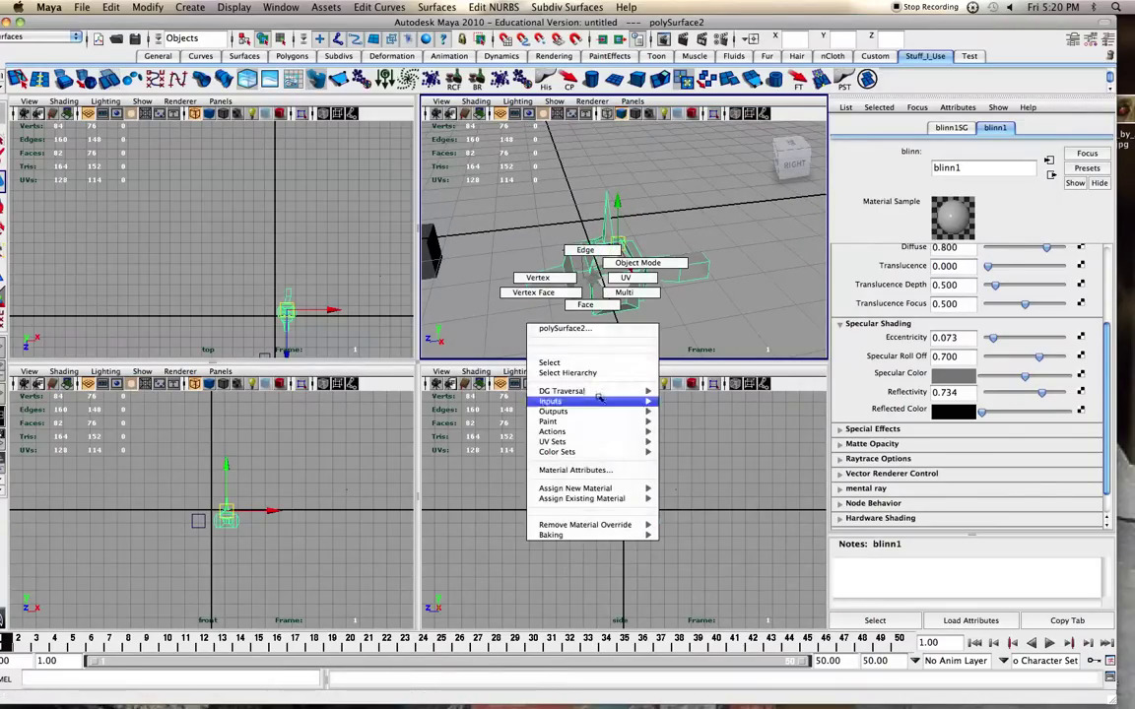
pyautogui.moveTo(609, 488)
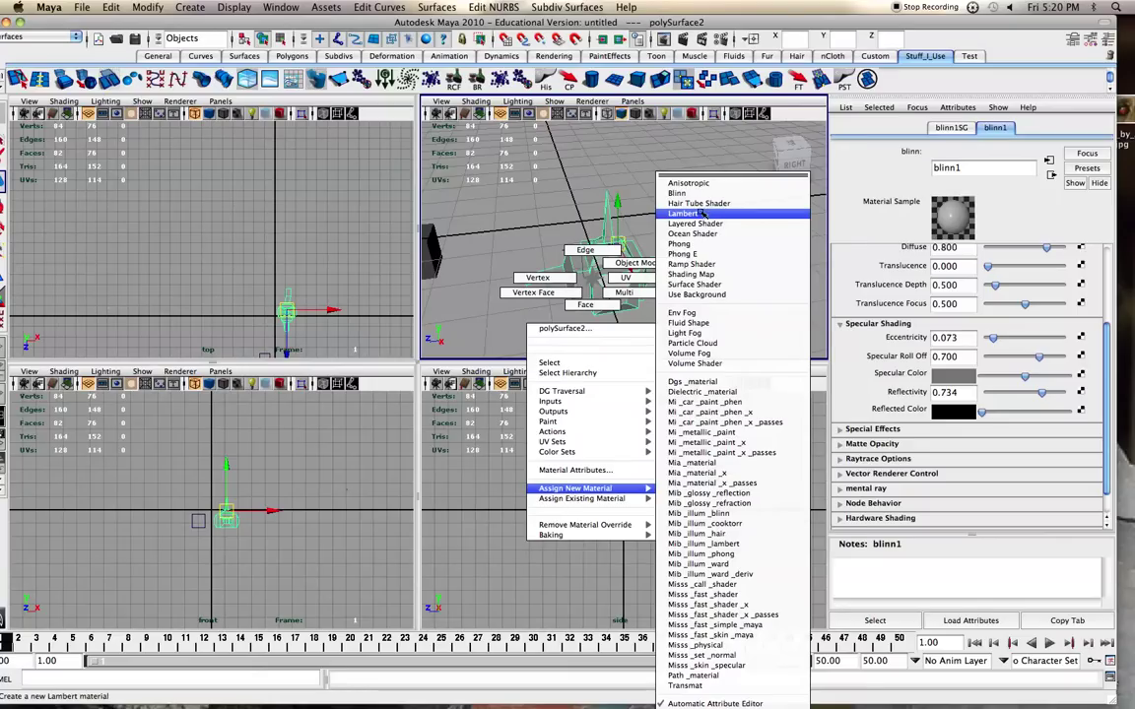
pyautogui.moveTo(651, 209); pyautogui.dragTo(594, 277, button='right')
# Lower the Blinn material's transparency to zero so the spiked model is fully opaque.
pyautogui.scroll(5, 1015, 325)
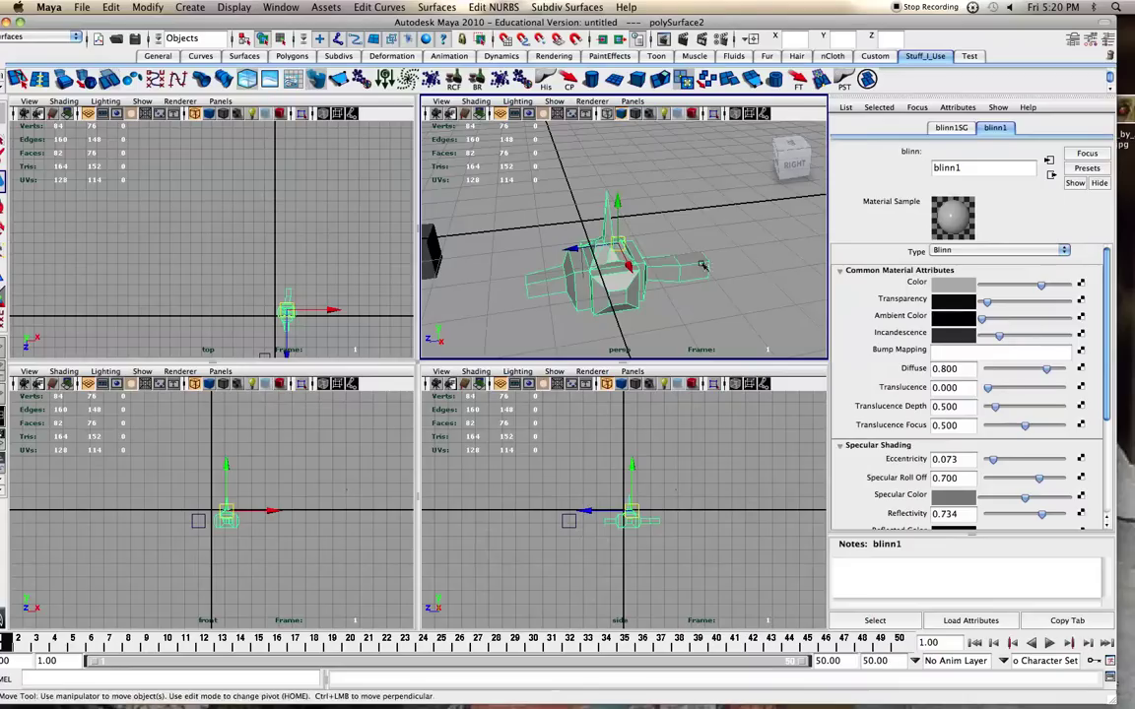
pyautogui.scroll(3, 648, 279)
pyautogui.keyDown('alt'); pyautogui.moveTo(648, 278); pyautogui.dragTo(616, 282); pyautogui.keyUp('alt')
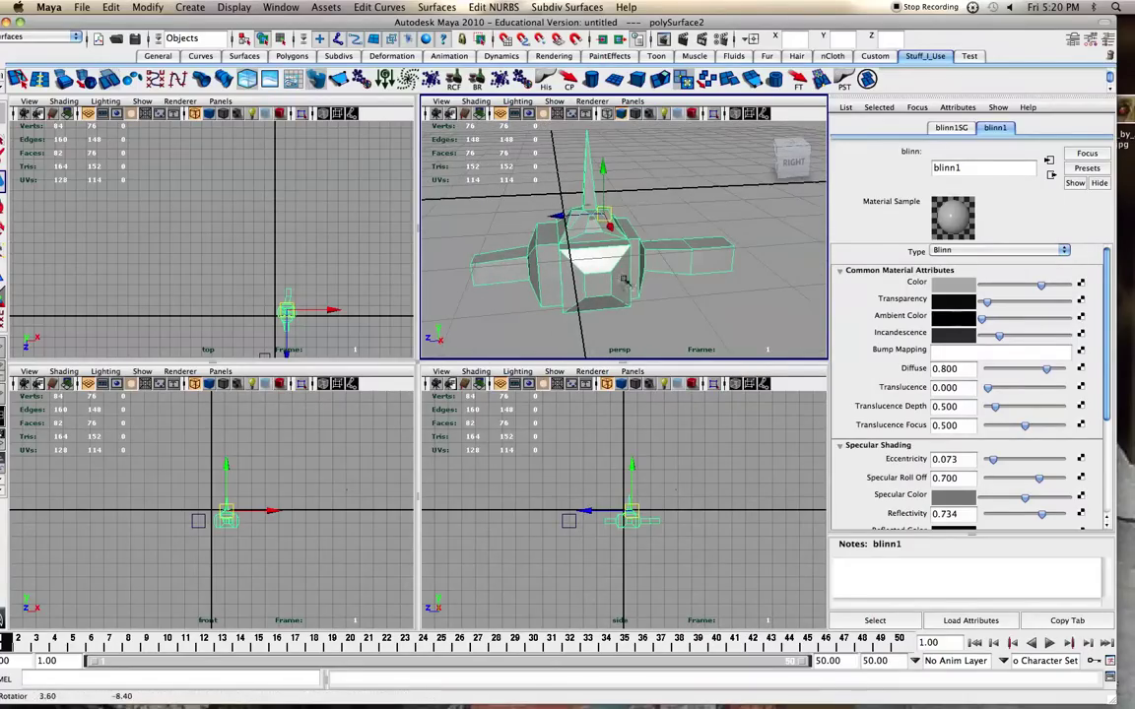
pyautogui.moveTo(987, 302)
pyautogui.mouseDown()
pyautogui.moveTo(1064, 304)
pyautogui.moveTo(982, 304)
pyautogui.mouseUp()
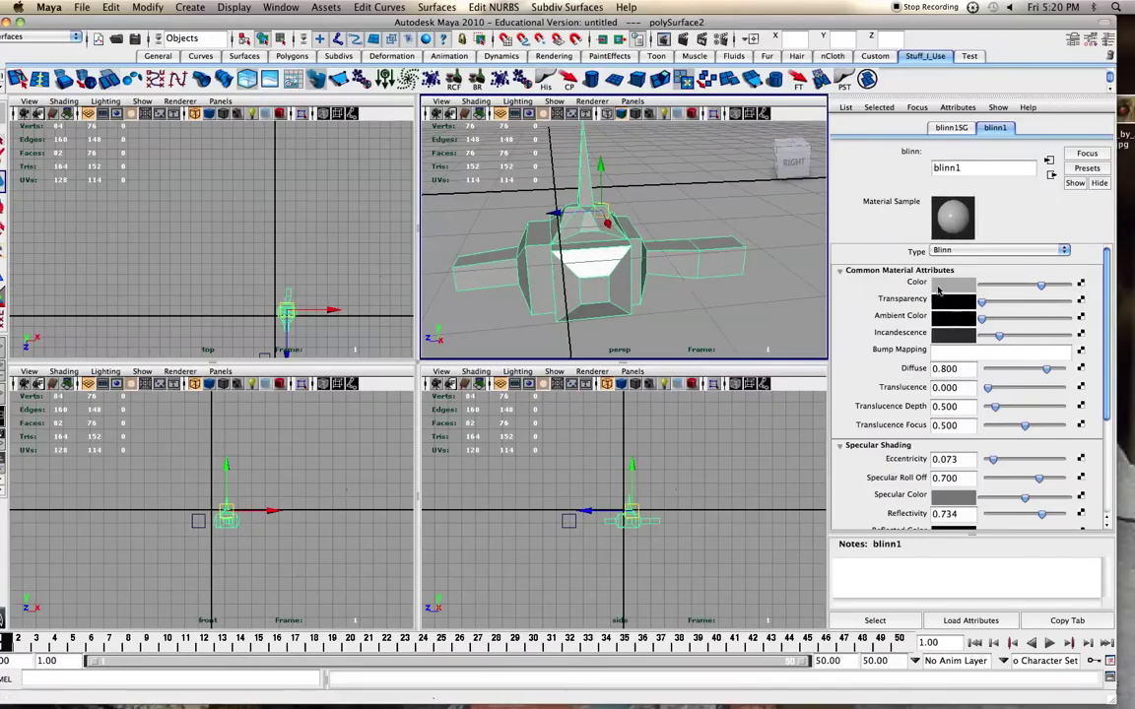
# Change the Blinn material's color to a fully saturated red and set its eccentricity to about 0.404.
pyautogui.keyDown('alt'); pyautogui.moveTo(770, 261); pyautogui.dragTo(839, 294); pyautogui.keyUp('alt')
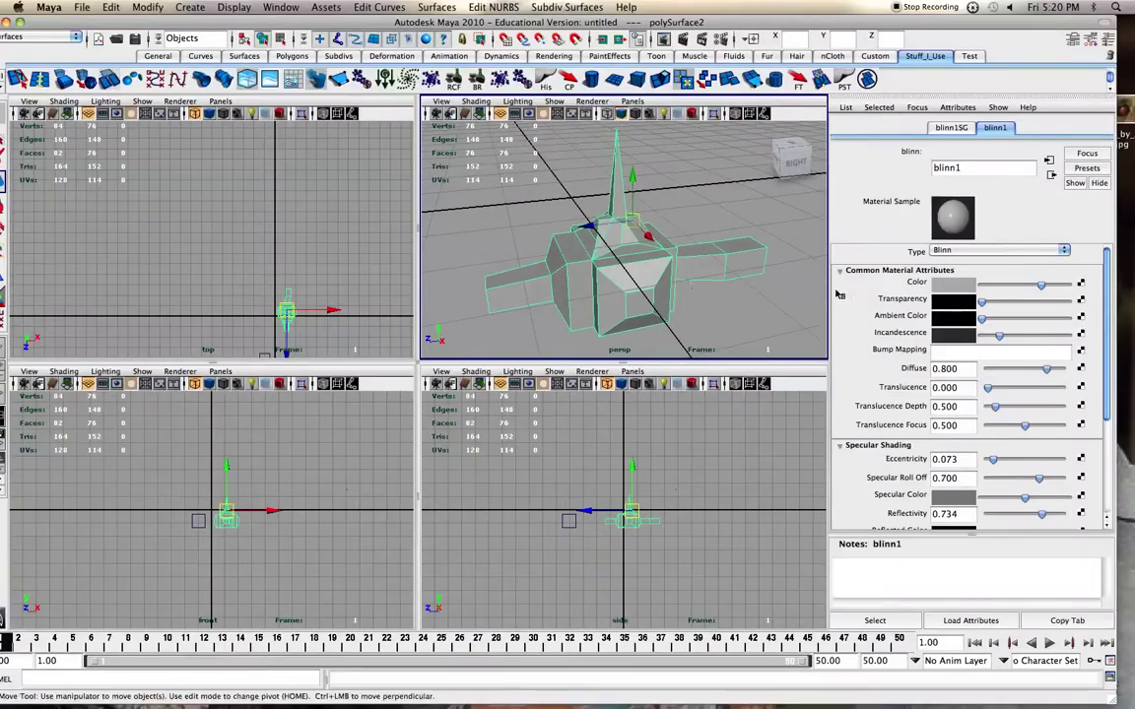
pyautogui.click(953, 284)
pyautogui.click(234, 214)
pyautogui.moveTo(234, 214); pyautogui.dragTo(245, 214)
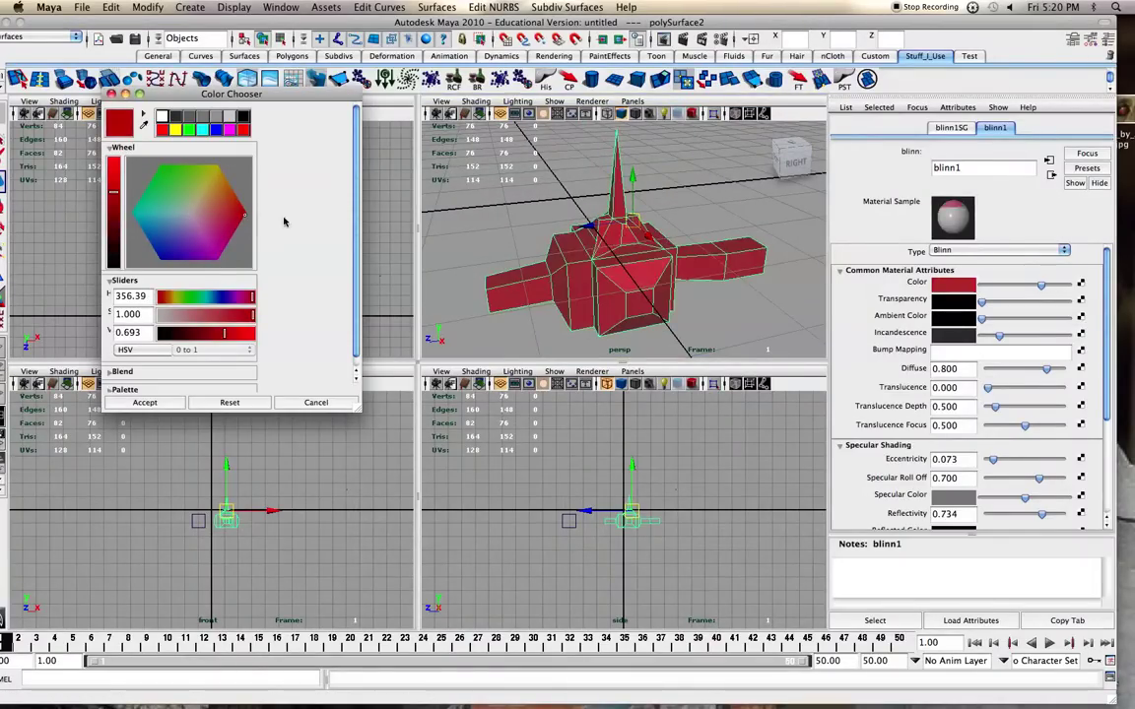
pyautogui.click(112, 93)
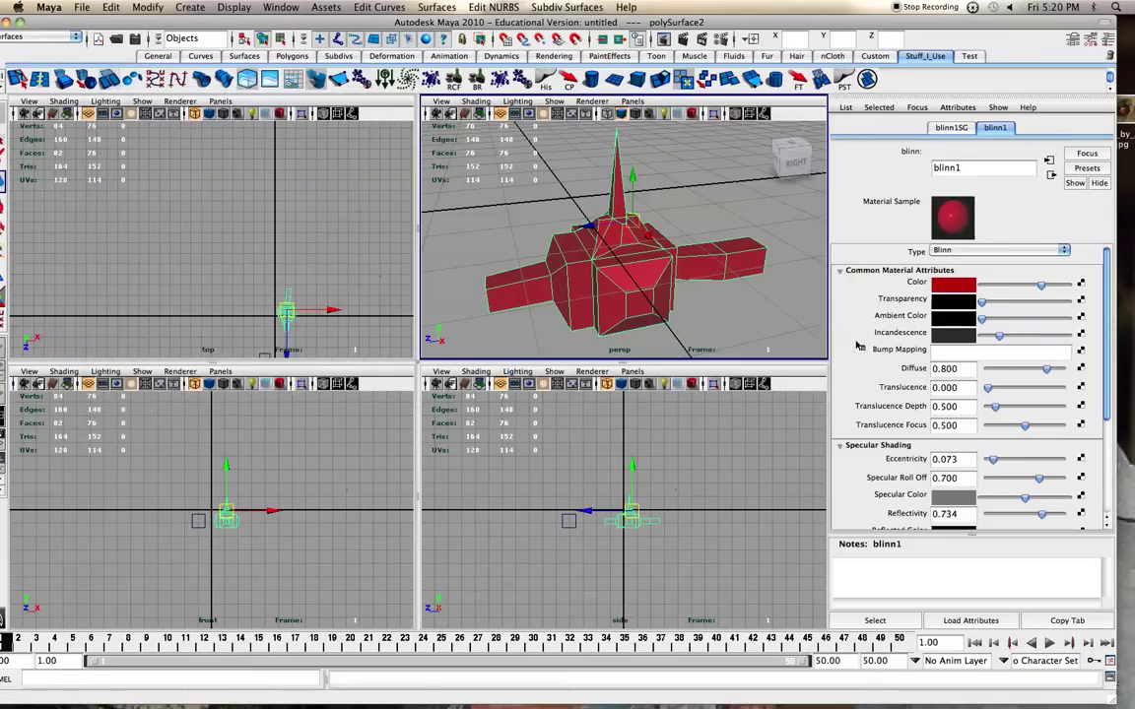
pyautogui.moveTo(1003, 459); pyautogui.dragTo(1018, 463)
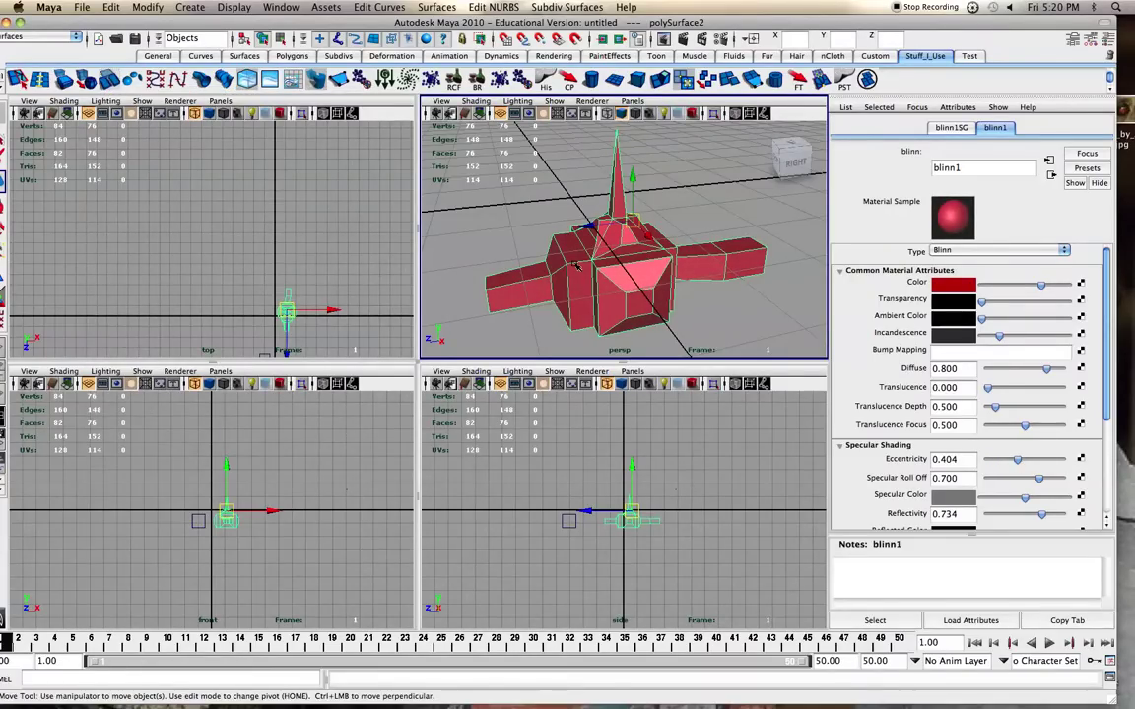
pyautogui.scroll(-1, 762, 310)
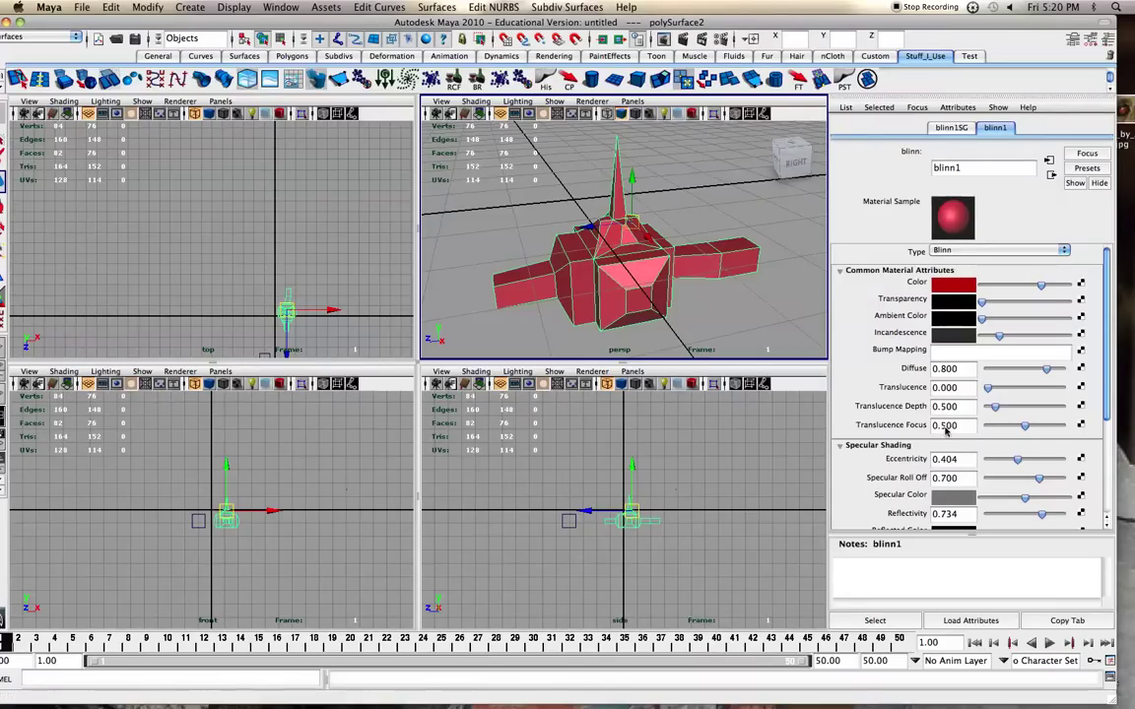
pyautogui.scroll(2, 559, 269)
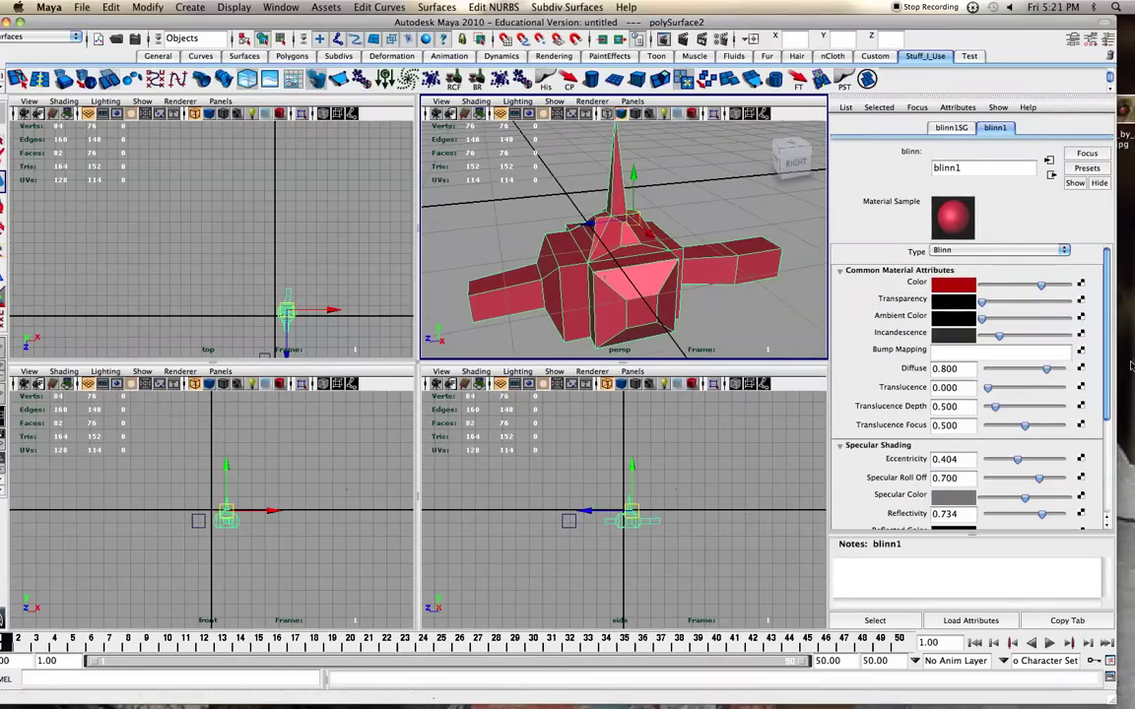
# Map a 2D Fractal texture with normal placement onto the Blinn material's color.
pyautogui.click(1081, 284)
pyautogui.moveTo(603, 112); pyautogui.dragTo(380, 77)
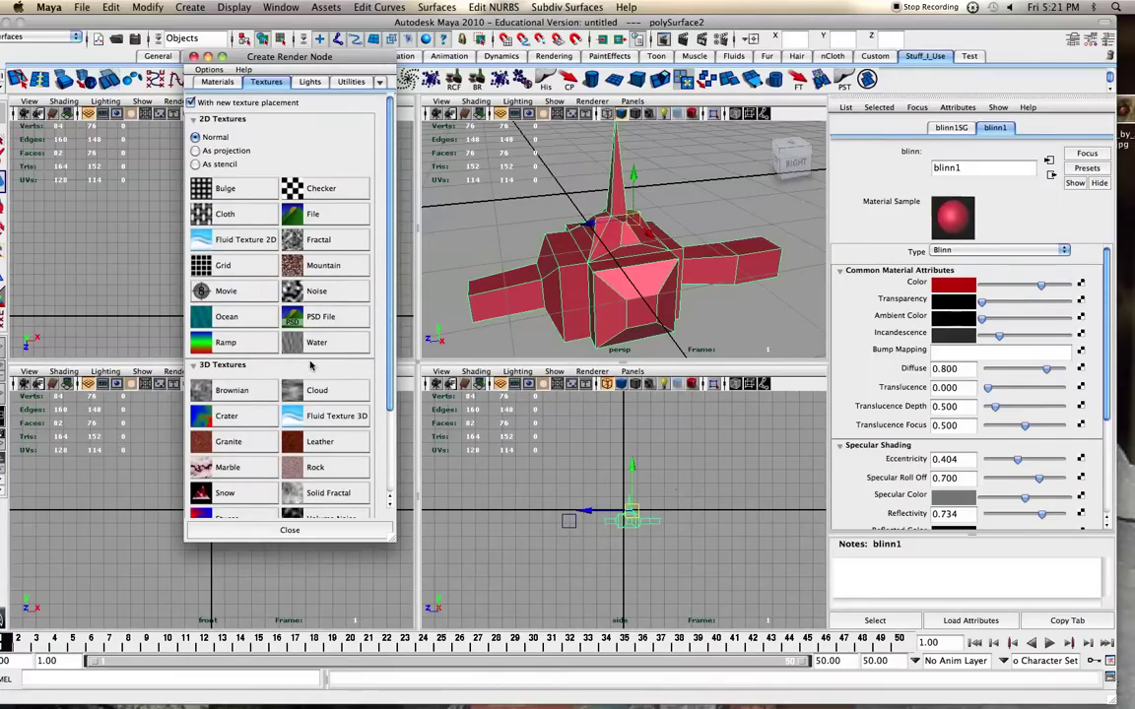
pyautogui.moveTo(389, 326); pyautogui.dragTo(391, 239)
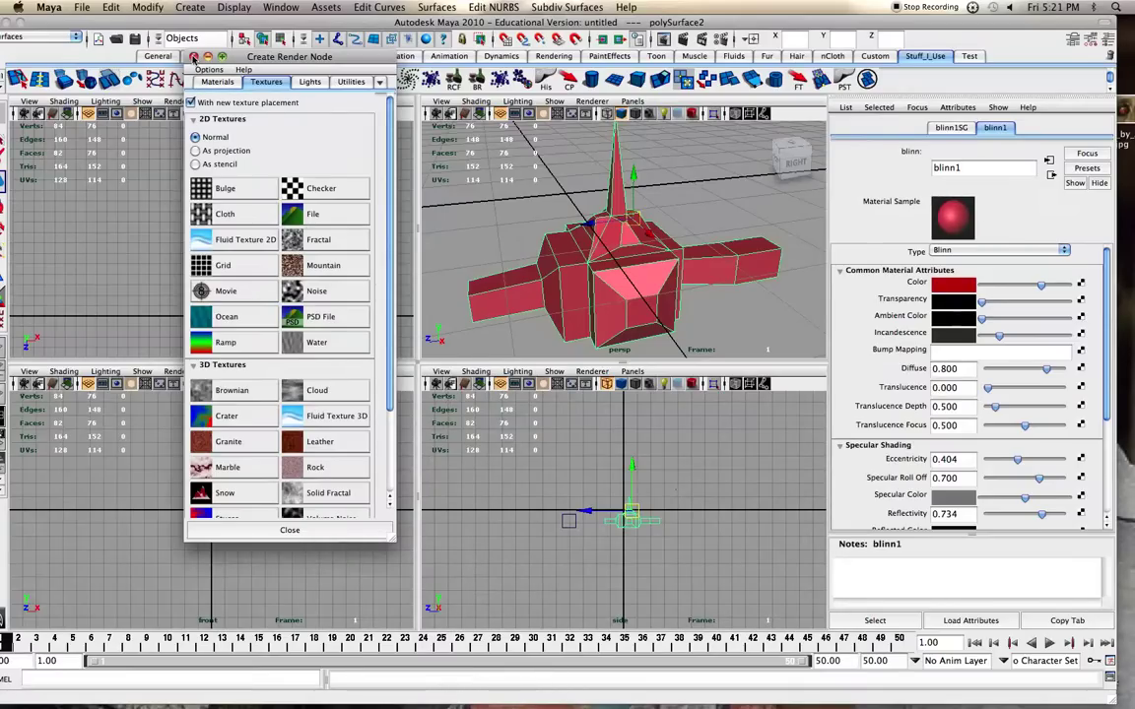
pyautogui.click(318, 240)
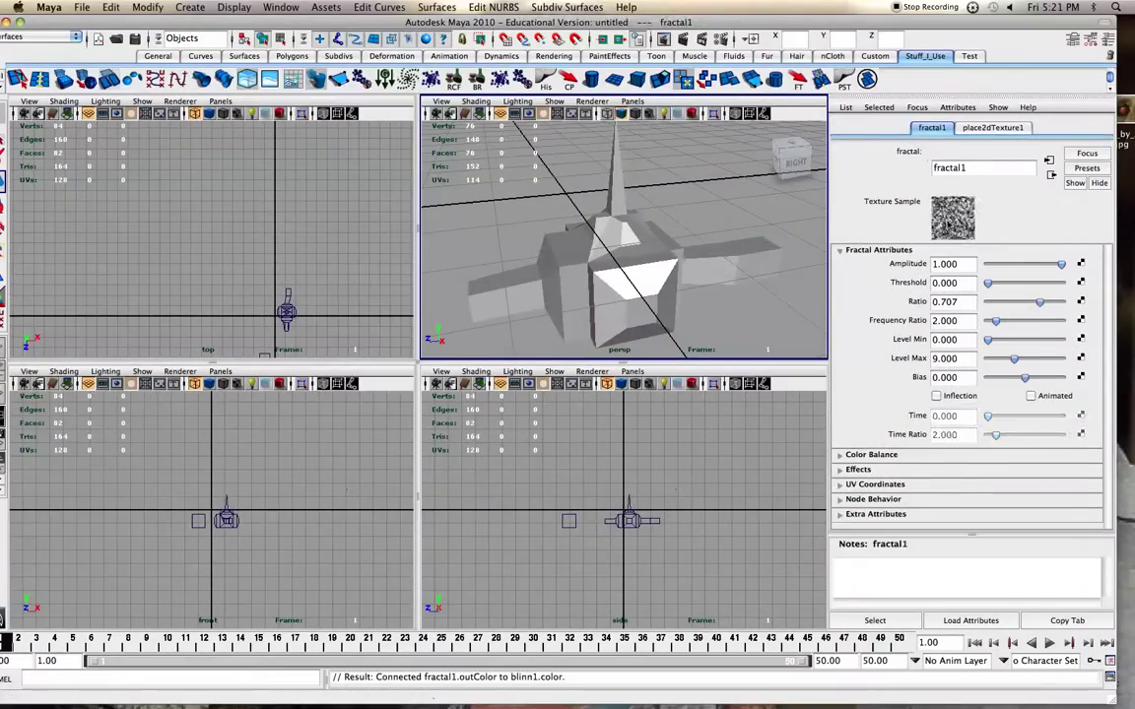